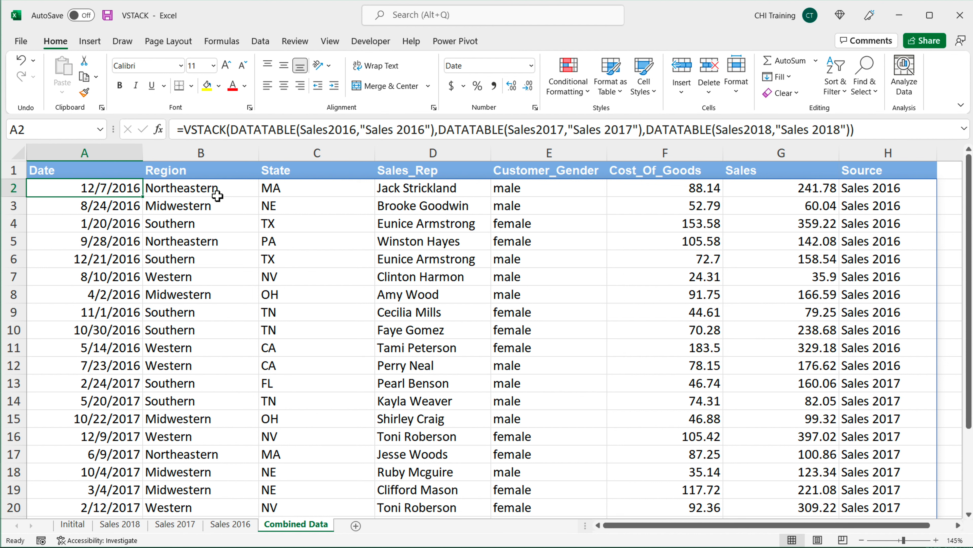
# Step: Examine the combined table on the Combined Data sheet, including its Source column
pyautogui.keyDown('ctrl'); pyautogui.scroll(-2, 217, 200); pyautogui.keyUp('ctrl')
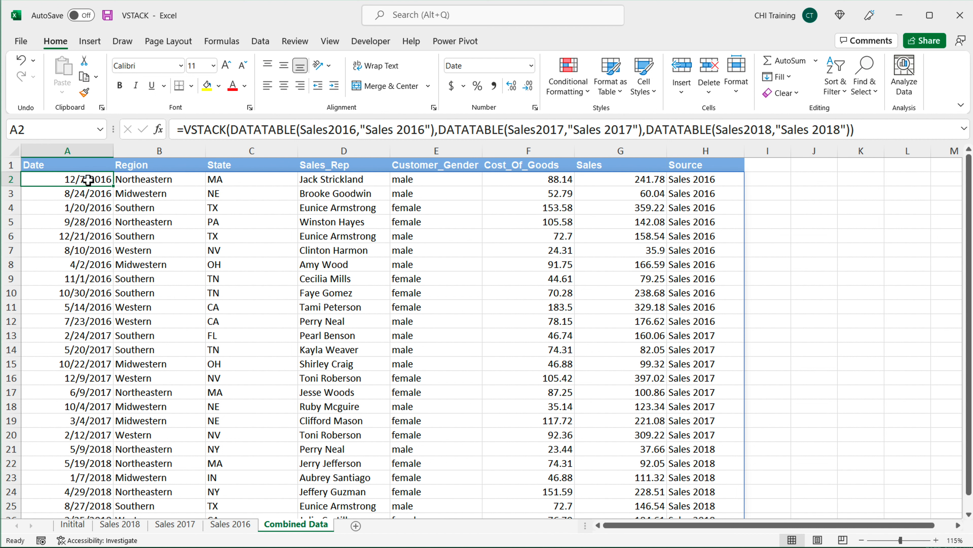
pyautogui.moveTo(72, 179); pyautogui.dragTo(586, 424)
pyautogui.scroll(-2, 583, 322)
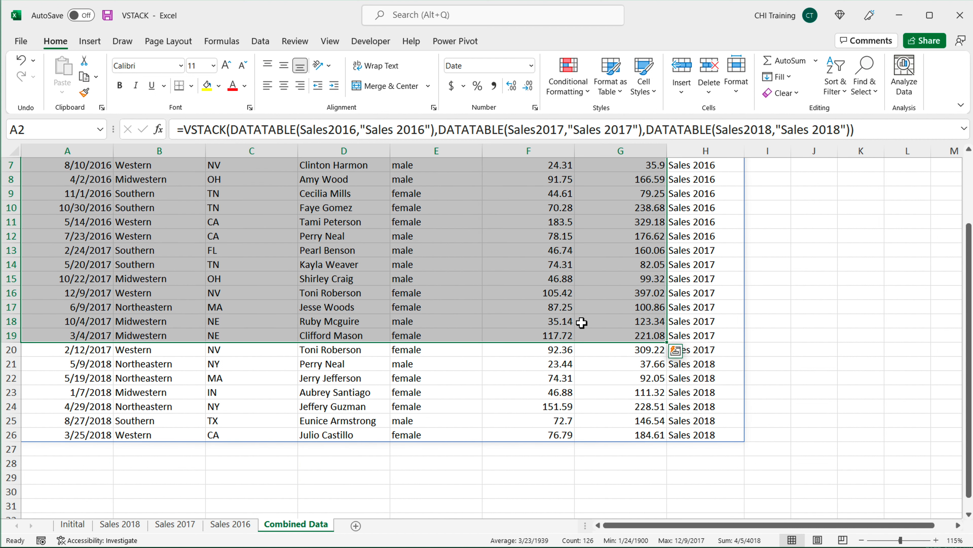
pyautogui.scroll(2, 582, 323)
pyautogui.moveTo(712, 182); pyautogui.dragTo(707, 323)
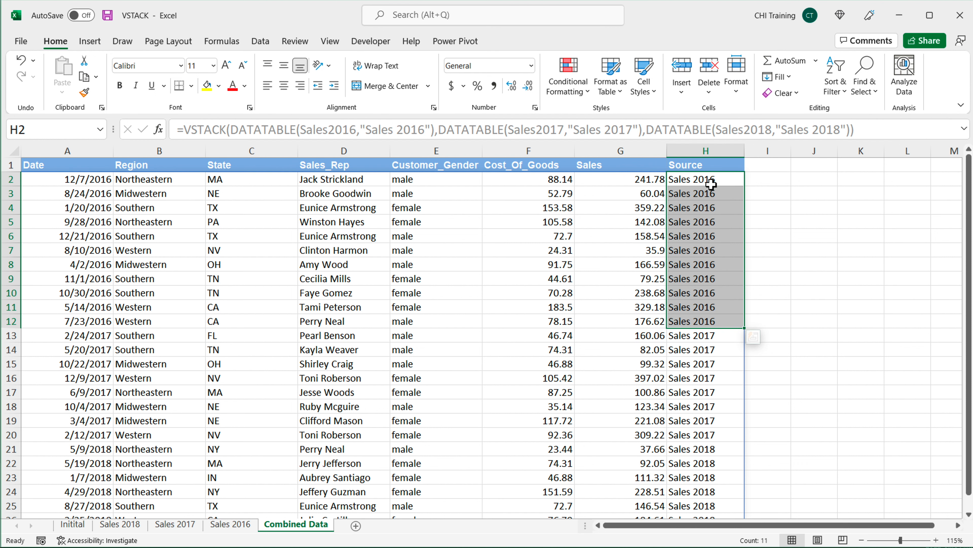
pyautogui.click(68, 171)
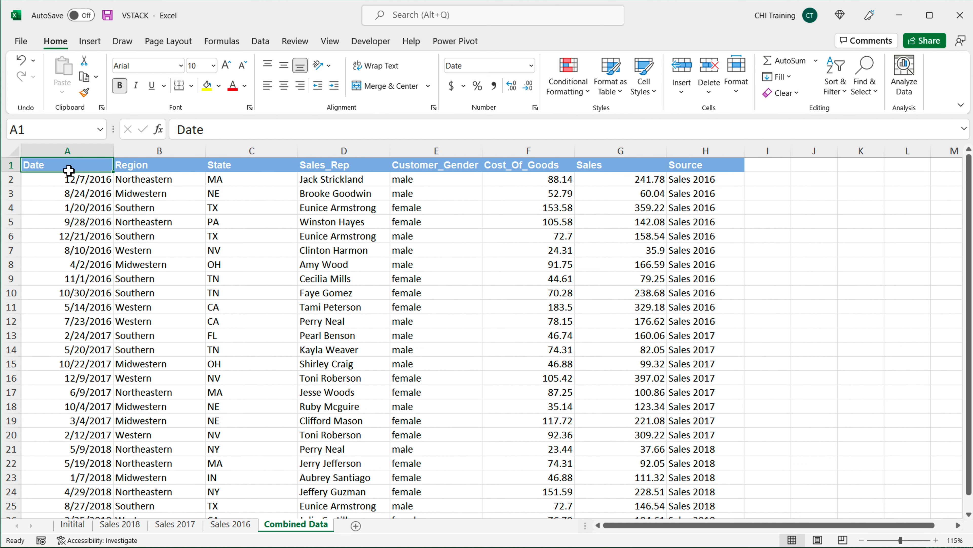
pyautogui.scroll(3, 69, 171)
pyautogui.scroll(-1, 72, 180)
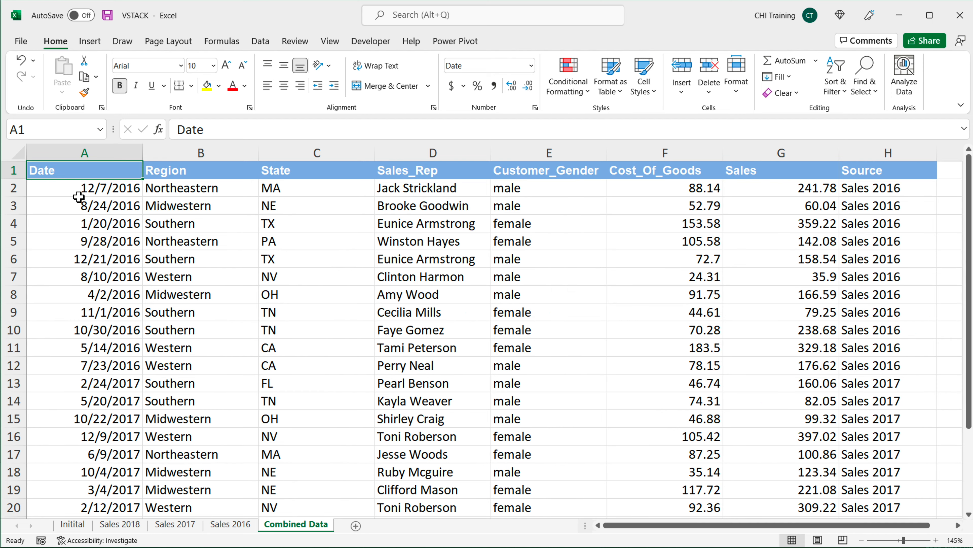
pyautogui.scroll(-1, 77, 193)
# Step: Open the VSTACK formula in A2 and inspect its VSTACK and DATATABLE parts
pyautogui.doubleClick(73, 184)
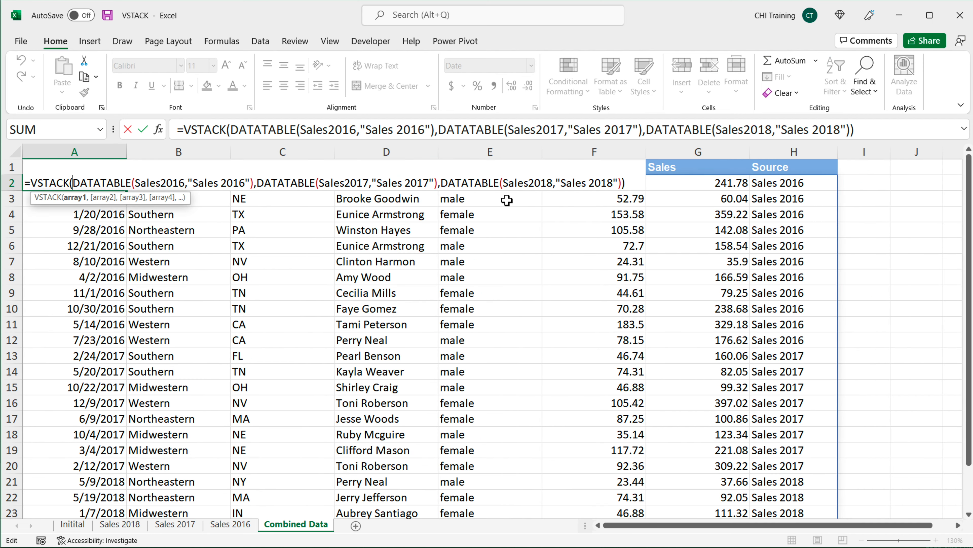
pyautogui.click(58, 184)
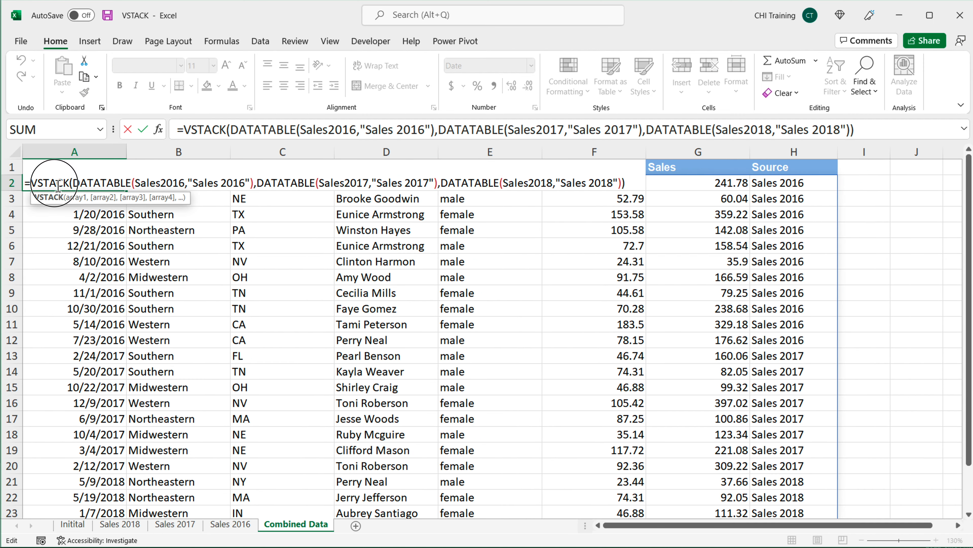
pyautogui.doubleClick(57, 185)
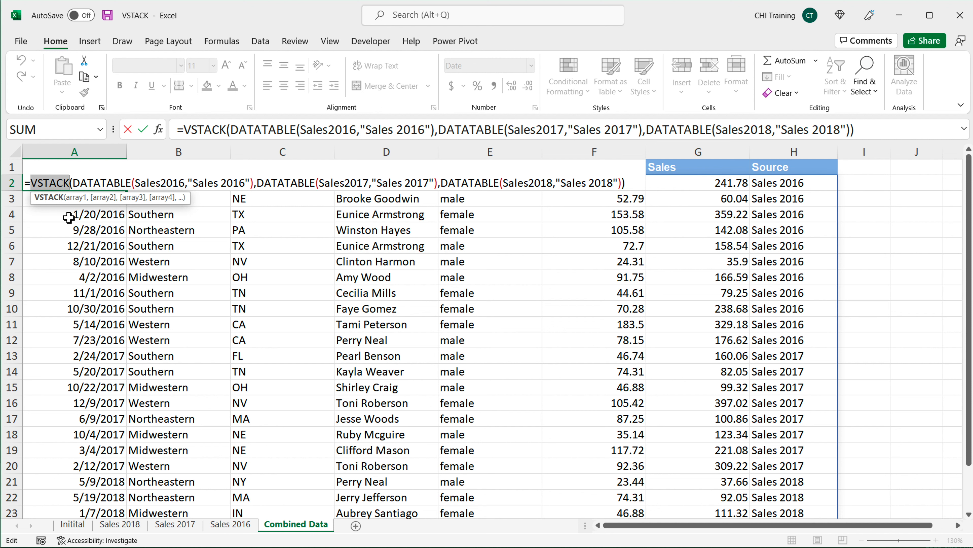
pyautogui.doubleClick(80, 184)
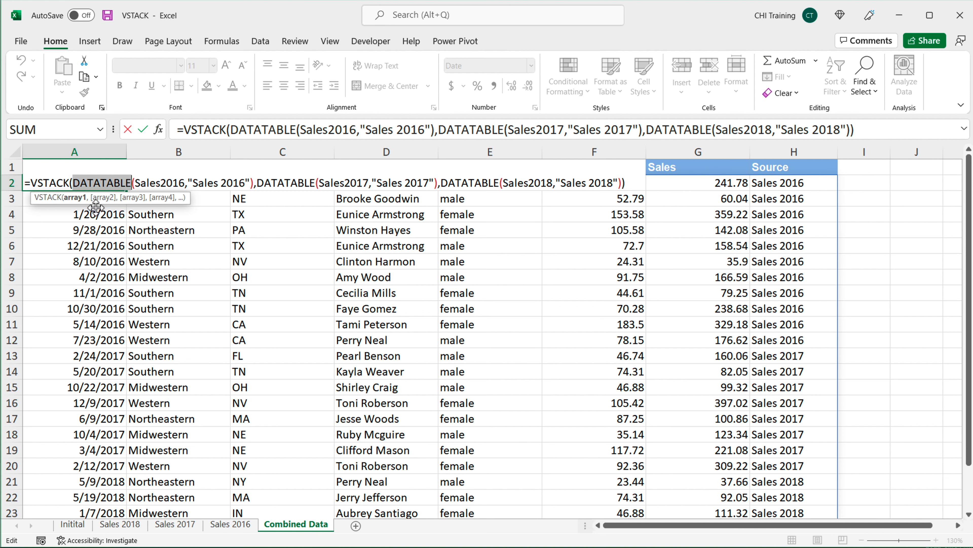
pyautogui.doubleClick(109, 184)
pyautogui.click(632, 185)
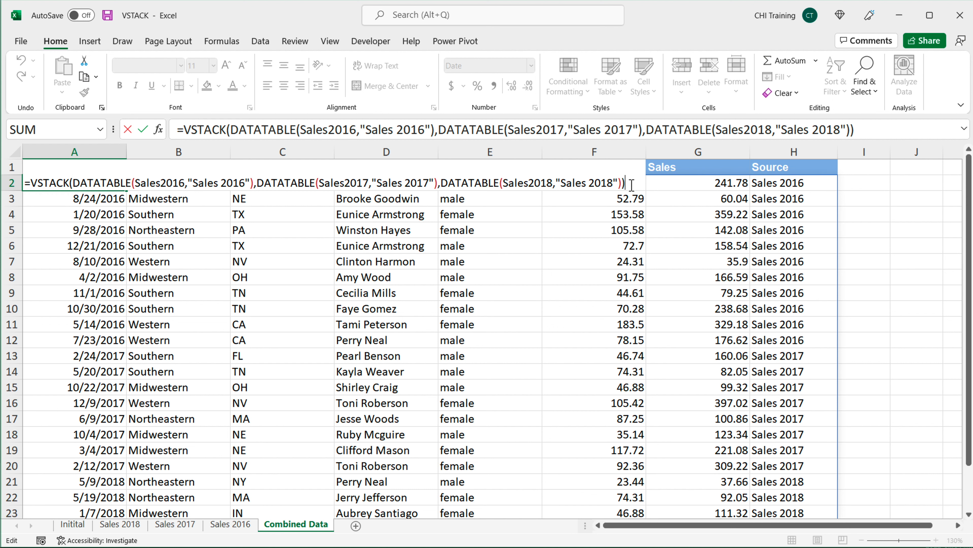
pyautogui.press('Return')
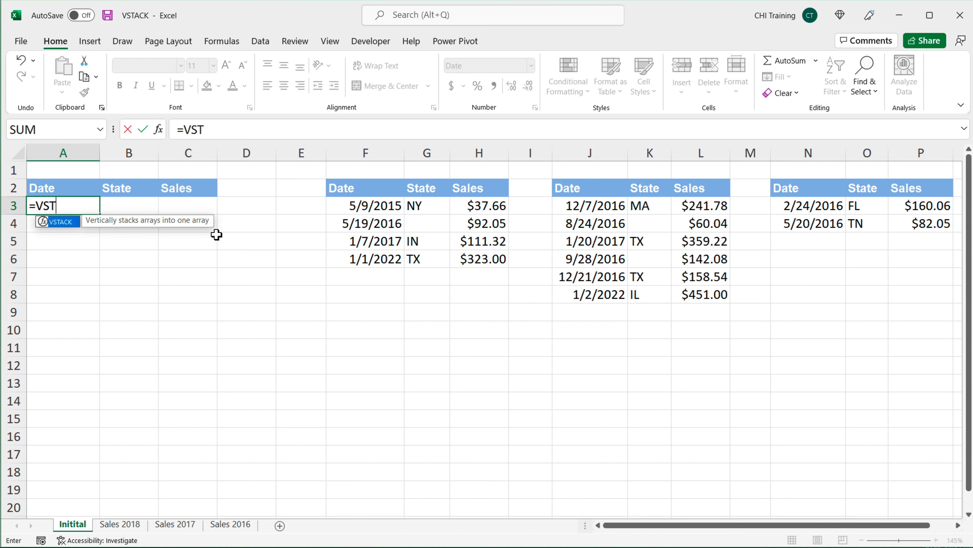
# Step: In A3 of the Initial sheet, enter =VSTACK(F3:H6,J3:L8,N3:P4) to stack the three tables
pyautogui.press('Tab')
pyautogui.moveTo(368, 209); pyautogui.dragTo(492, 260)
pyautogui.write(',')
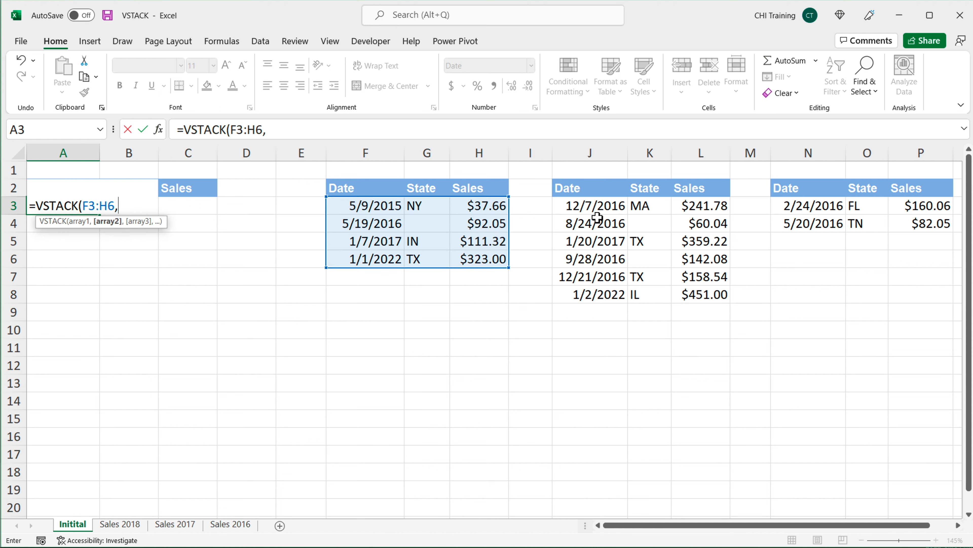
pyautogui.moveTo(597, 218); pyautogui.dragTo(712, 294)
pyautogui.write(',')
pyautogui.moveTo(824, 207); pyautogui.dragTo(896, 227)
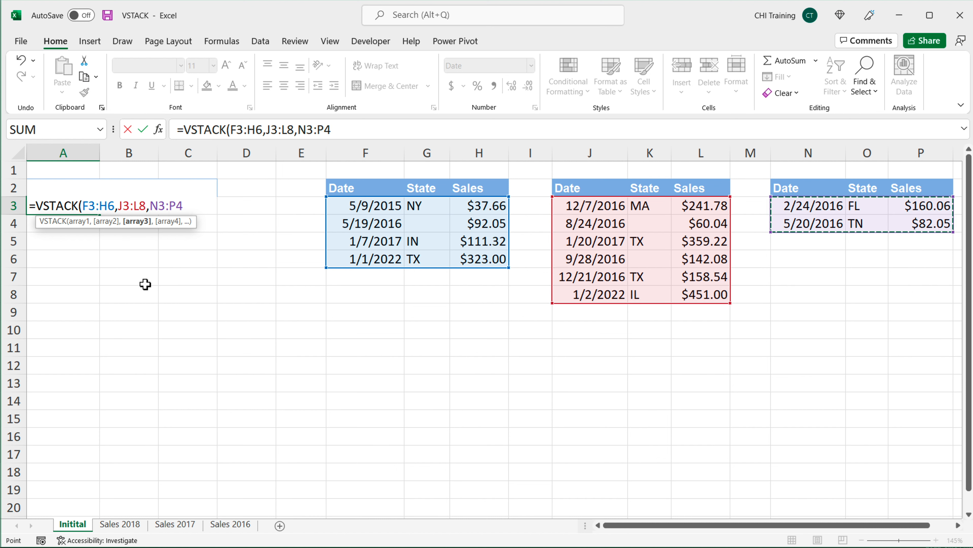
pyautogui.write(')')
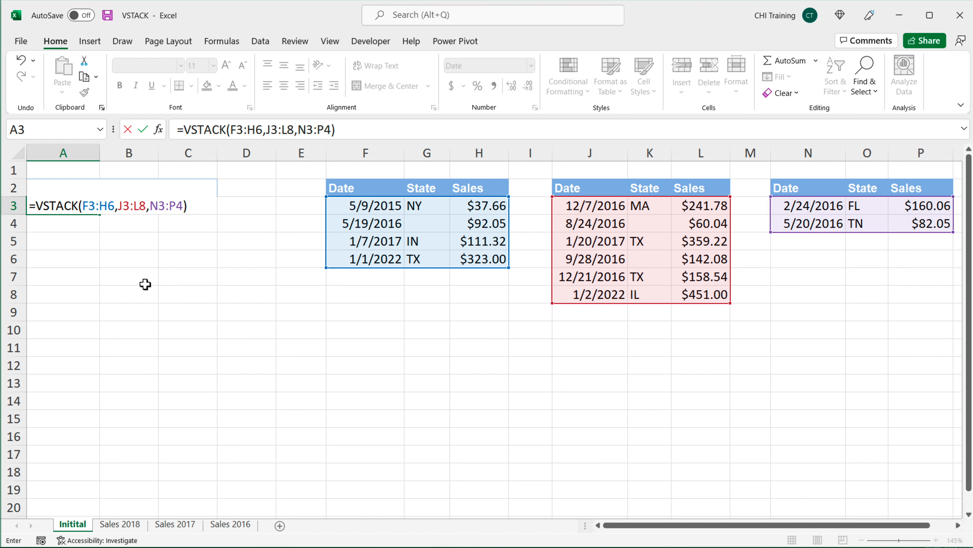
pyautogui.press('Return')
# Step: Format column A with the Short Date number format
pyautogui.click(64, 152)
pyautogui.click(531, 66)
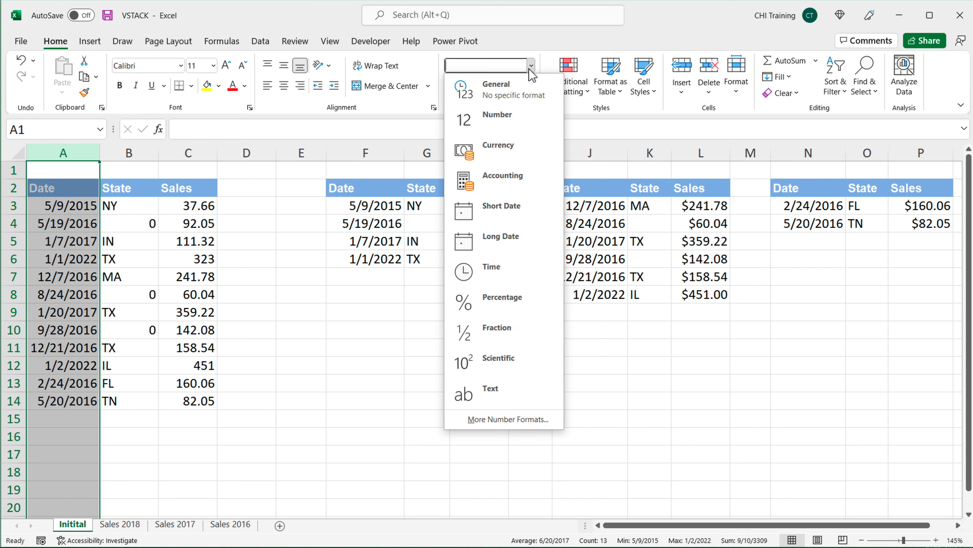
pyautogui.click(494, 85)
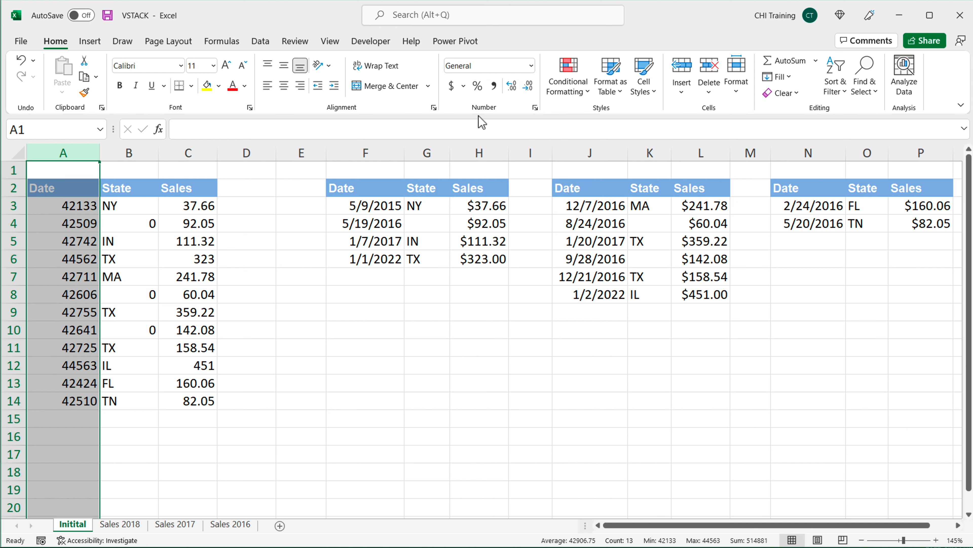
pyautogui.click(531, 66)
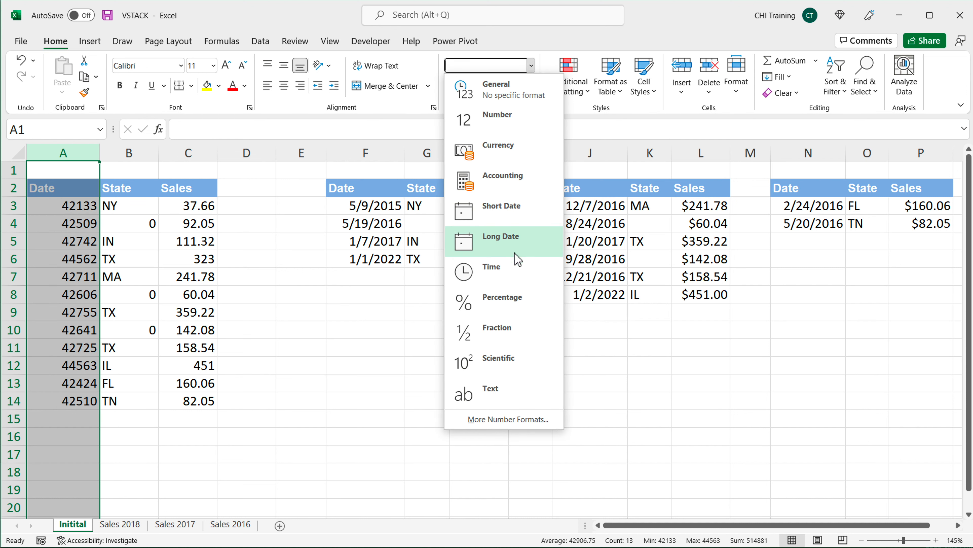
pyautogui.click(506, 218)
# Step: Inspect the stacked dates and the State cells showing 0 for blank source entries
pyautogui.moveTo(79, 205); pyautogui.dragTo(76, 385)
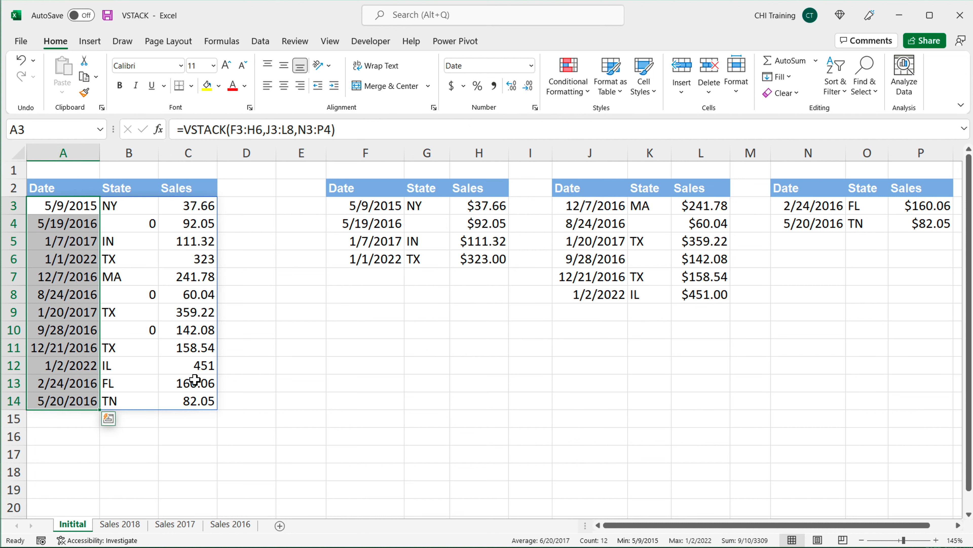
pyautogui.click(144, 226)
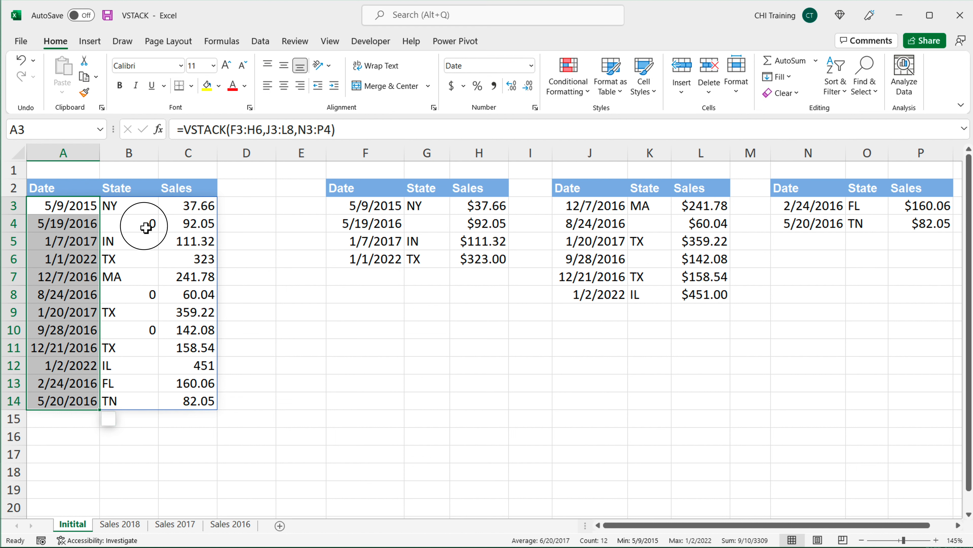
pyautogui.click(138, 300)
pyautogui.click(138, 331)
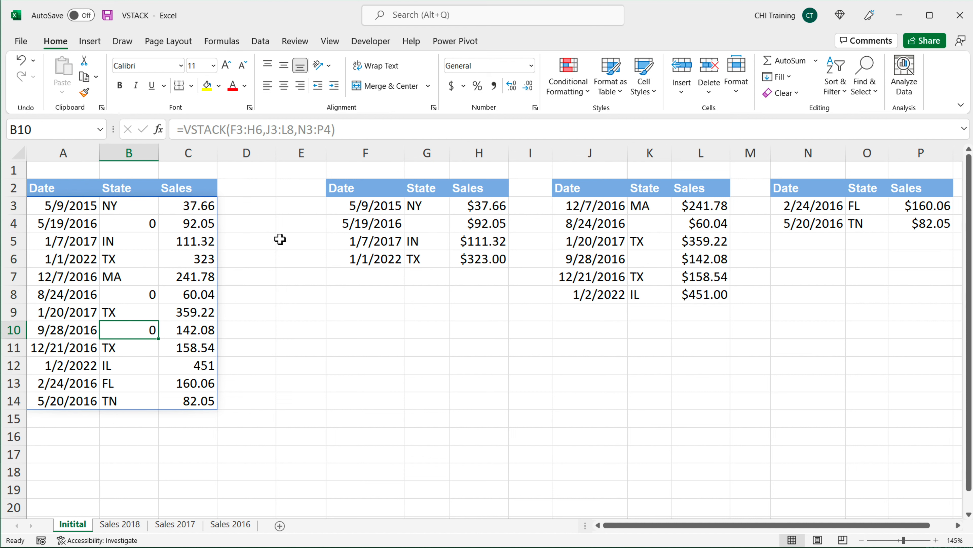
pyautogui.click(127, 226)
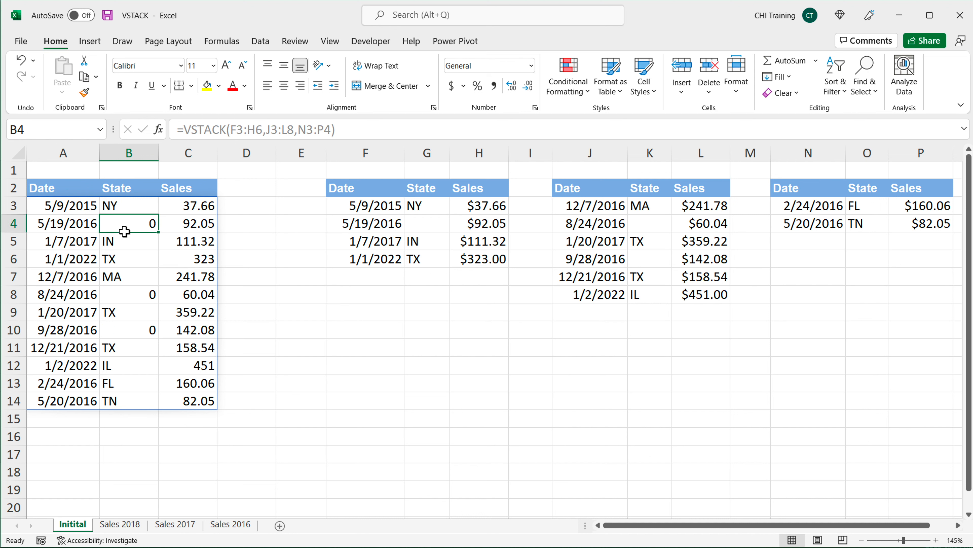
pyautogui.click(74, 210)
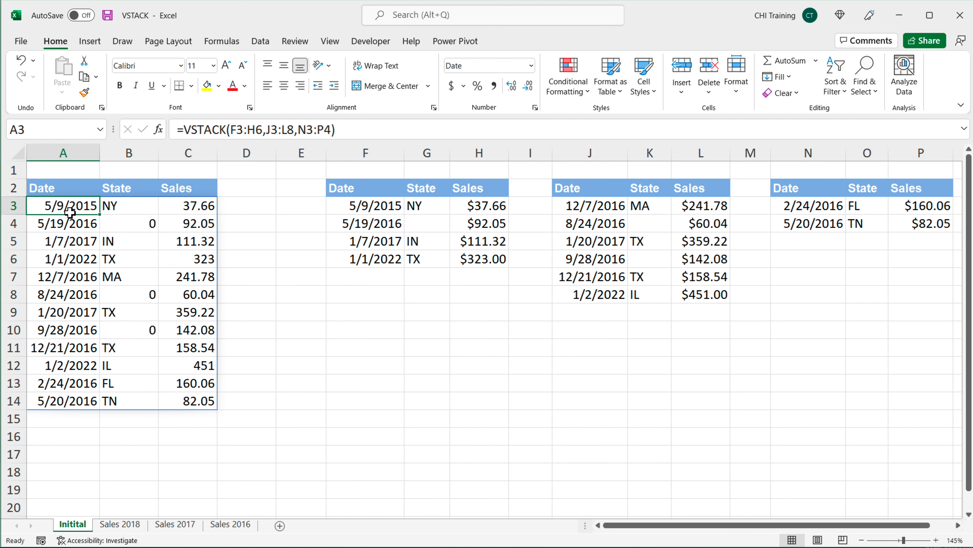
# Step: Clear the VSTACK formula from cell A3
pyautogui.doubleClick(64, 207)
pyautogui.moveTo(41, 211); pyautogui.dragTo(256, 217)
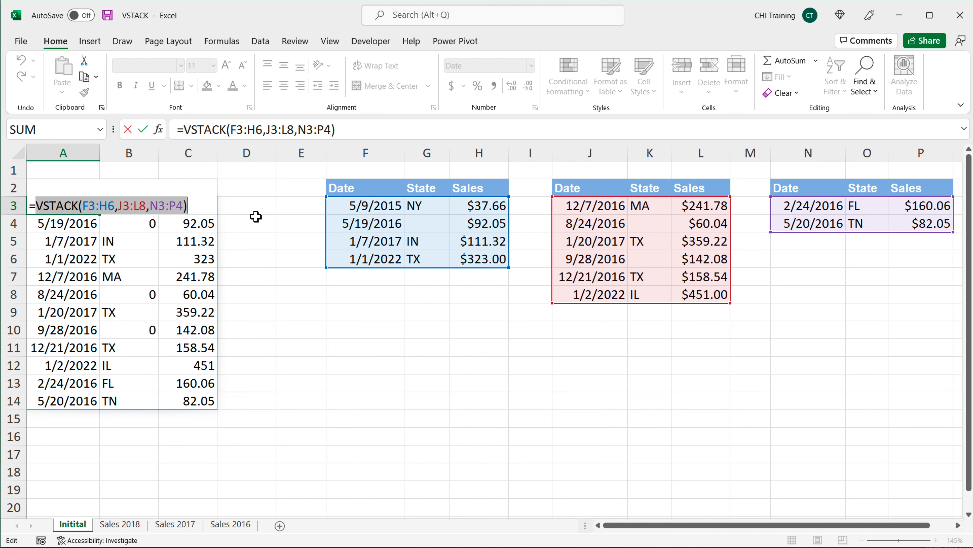
pyautogui.press('Delete')
pyautogui.write('HS')
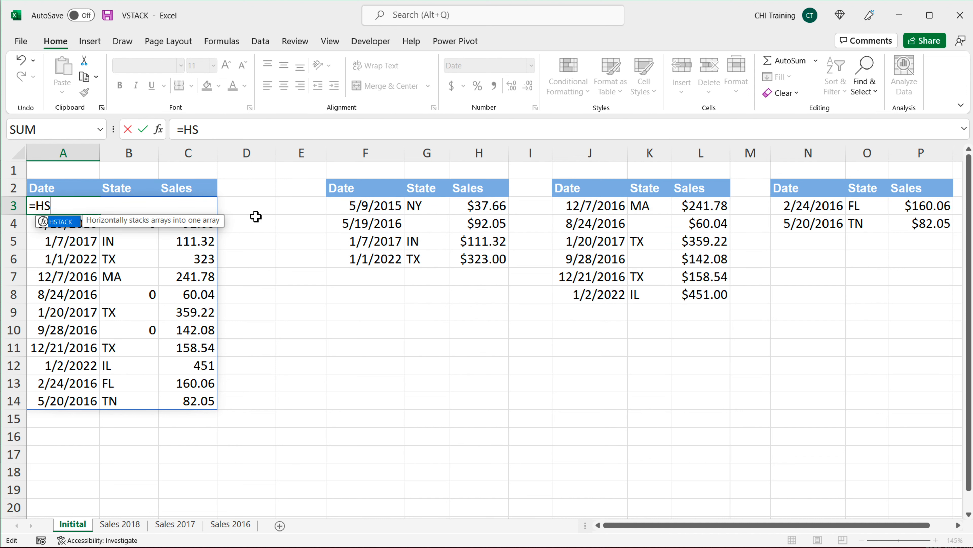
pyautogui.press('Tab')
pyautogui.press('Escape')
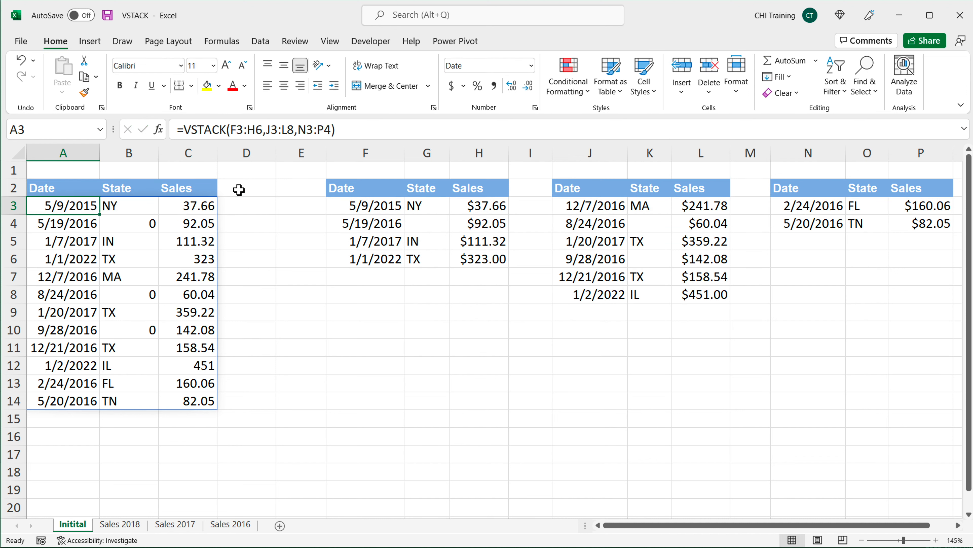
pyautogui.press('BackSpace')
pyautogui.press('Return')
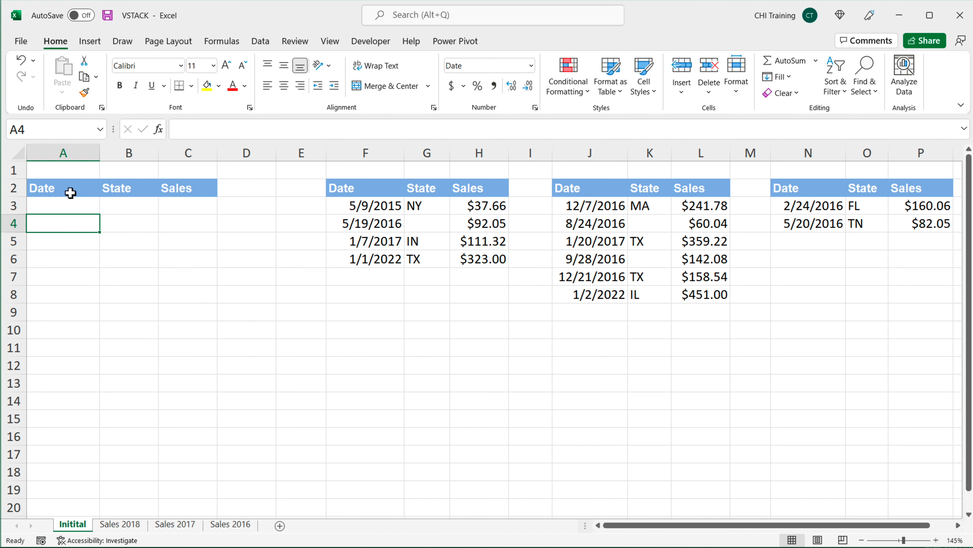
# Step: In A3, enter =HSTACK(F3:G6,L3:L6) to join dates and states with sales from another table
pyautogui.press('Up')
pyautogui.write('=HST')
pyautogui.press('Tab')
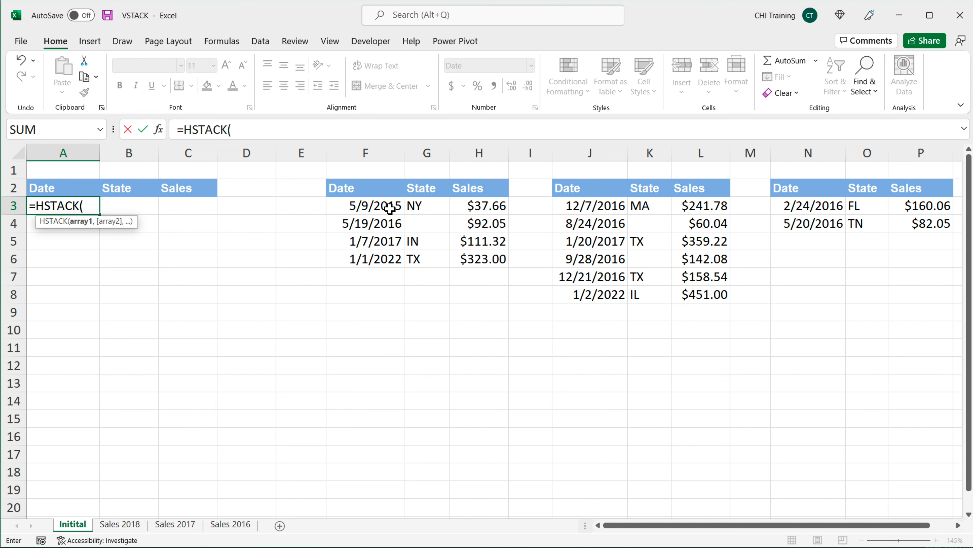
pyautogui.moveTo(369, 210); pyautogui.dragTo(427, 260)
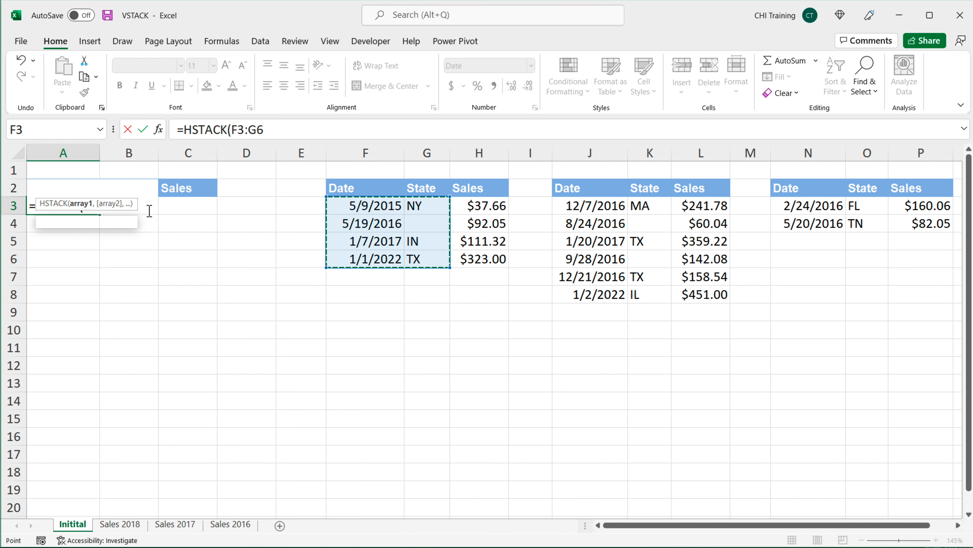
pyautogui.write(',')
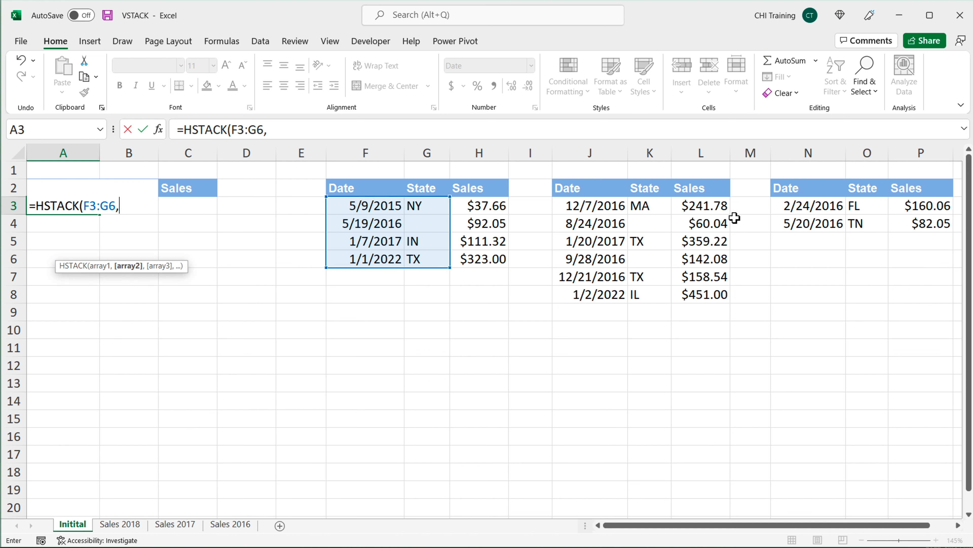
pyautogui.moveTo(711, 208); pyautogui.dragTo(708, 265)
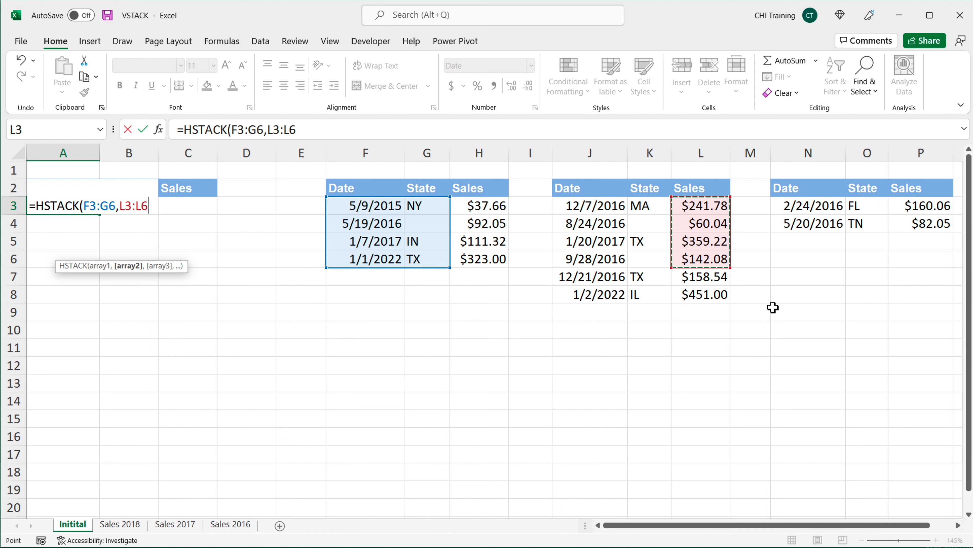
pyautogui.write(')')
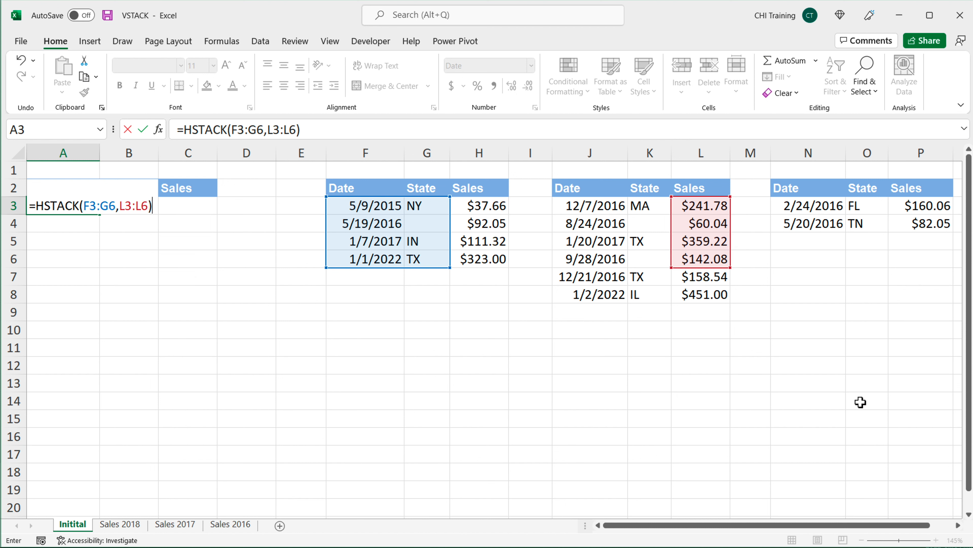
pyautogui.press('Return')
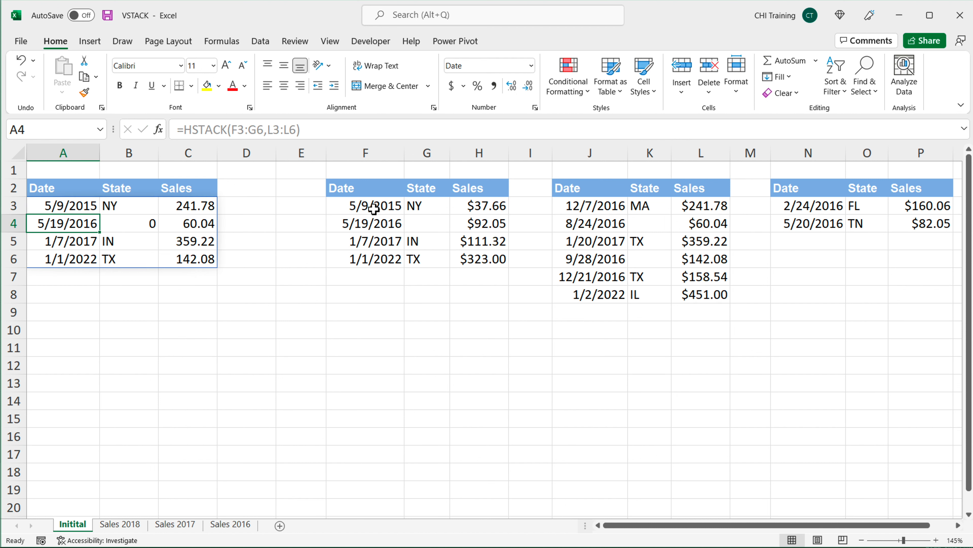
# Step: Compare the HSTACK result with its source ranges and the blank state cell
pyautogui.moveTo(374, 208); pyautogui.dragTo(421, 264)
pyautogui.moveTo(704, 210); pyautogui.dragTo(709, 259)
pyautogui.moveTo(213, 207); pyautogui.dragTo(206, 262)
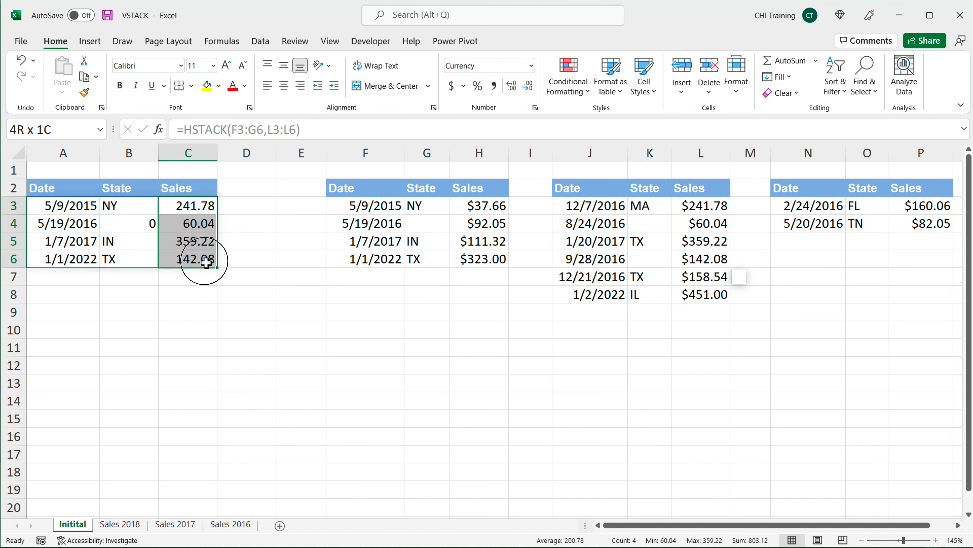
pyautogui.click(430, 224)
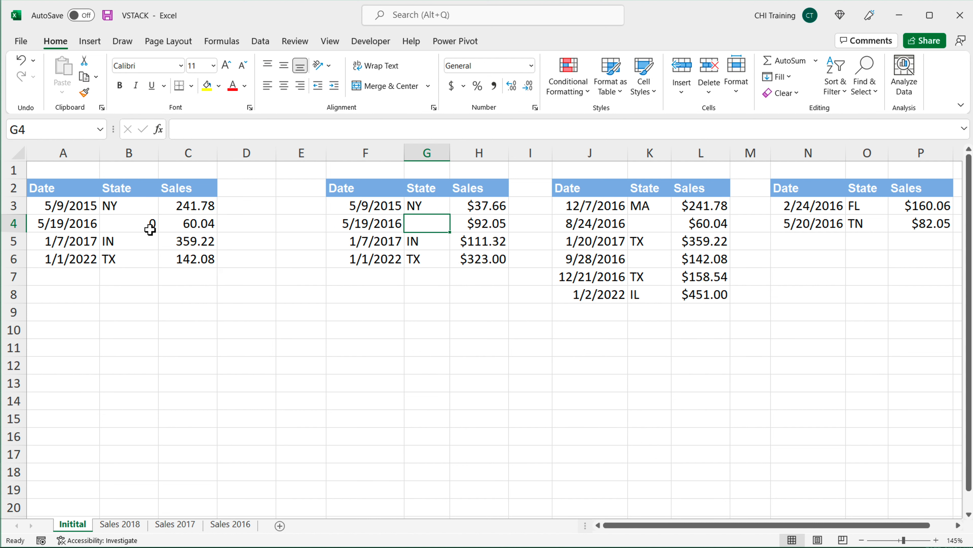
pyautogui.click(150, 230)
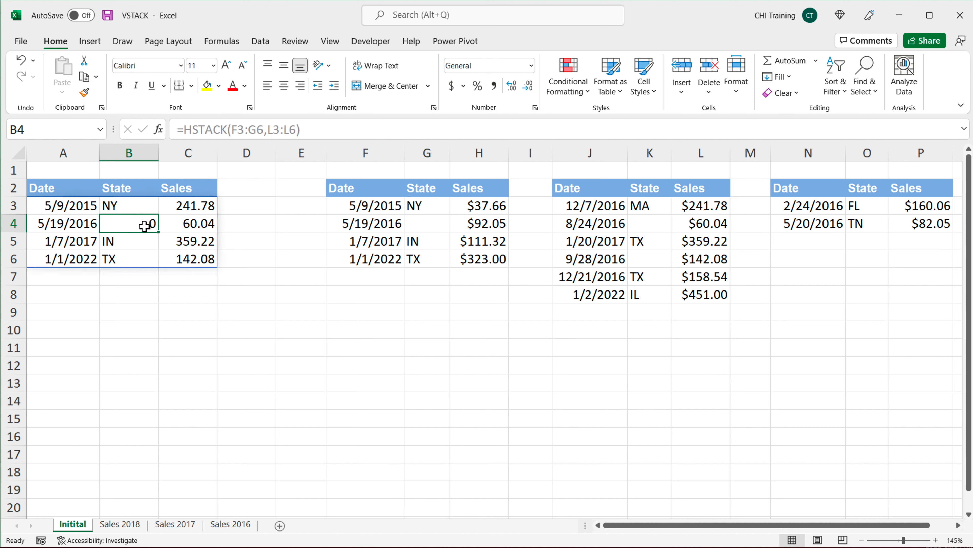
# Step: Edit the formula in A3 so its second range becomes L3:L8, giving =HSTACK(F3:G6,L3:L8)
pyautogui.doubleClick(60, 207)
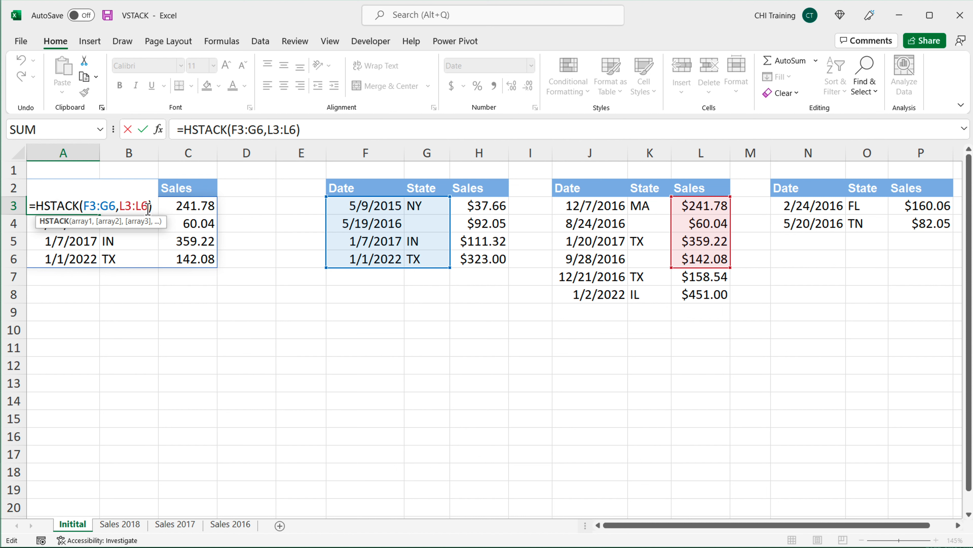
pyautogui.moveTo(119, 207); pyautogui.dragTo(151, 207)
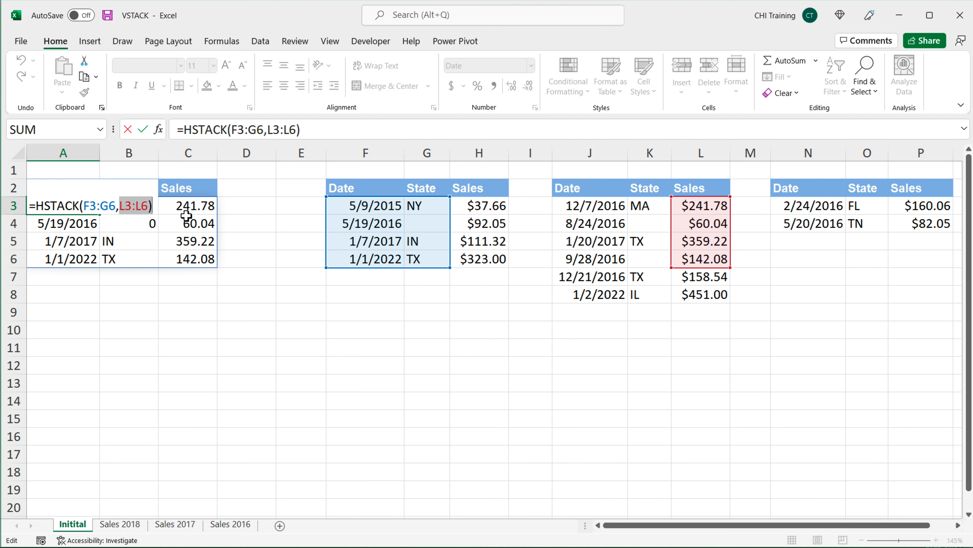
pyautogui.press('BackSpace')
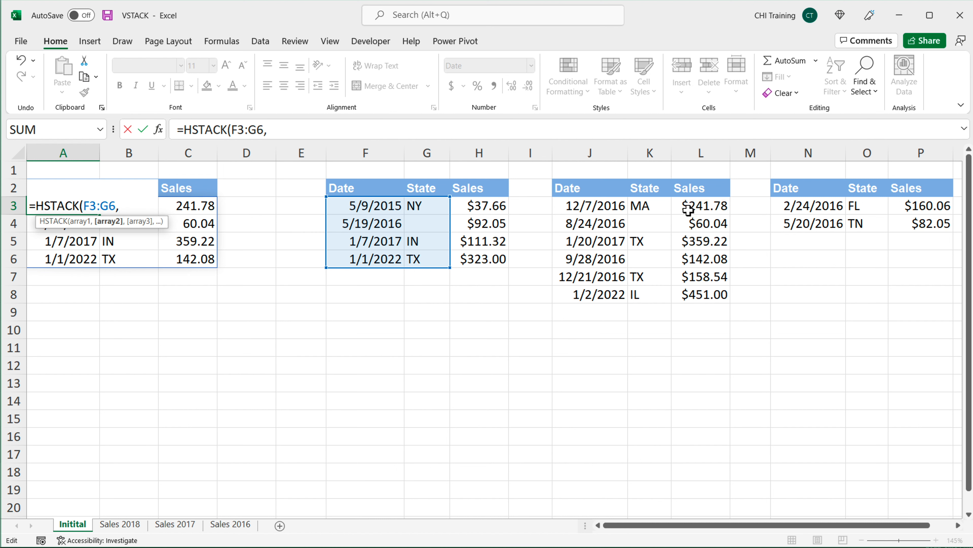
pyautogui.moveTo(690, 208); pyautogui.dragTo(704, 295)
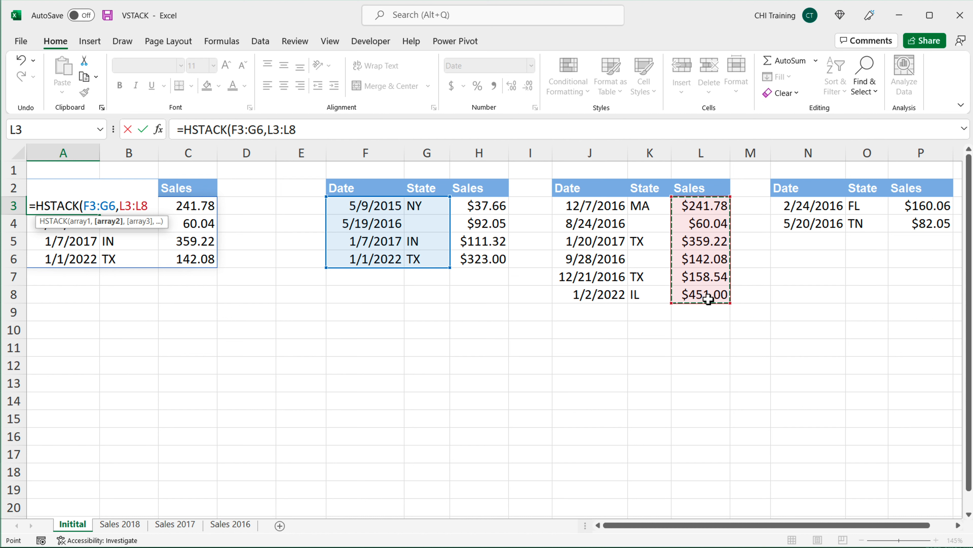
pyautogui.write(')')
pyautogui.press('Return')
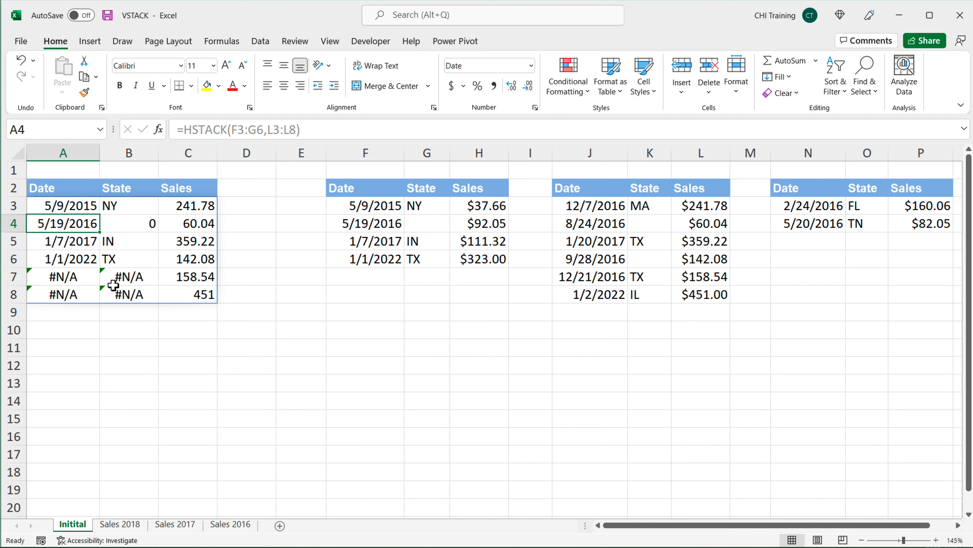
# Step: Check the #N/A cells in the result, then clear the HSTACK formula from cell A3
pyautogui.moveTo(67, 277); pyautogui.dragTo(118, 305)
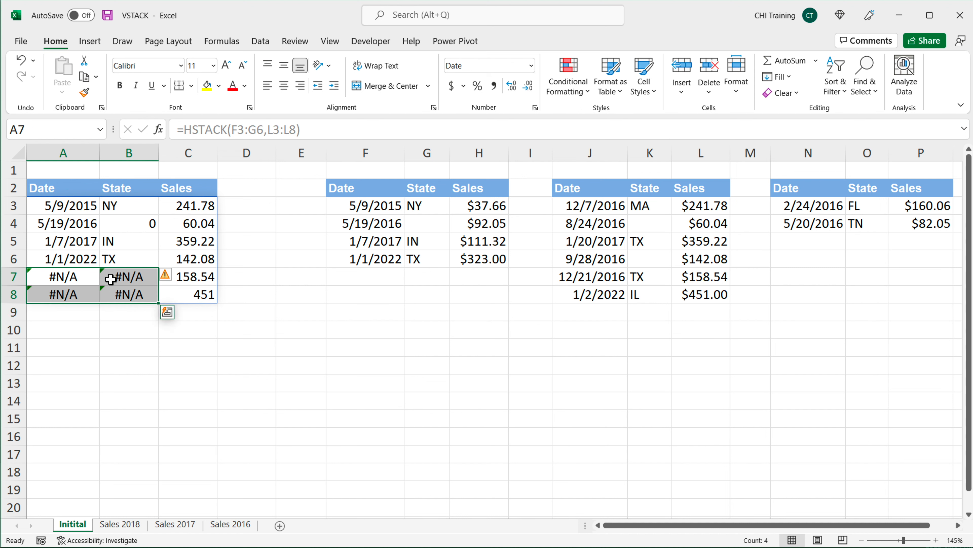
pyautogui.doubleClick(48, 205)
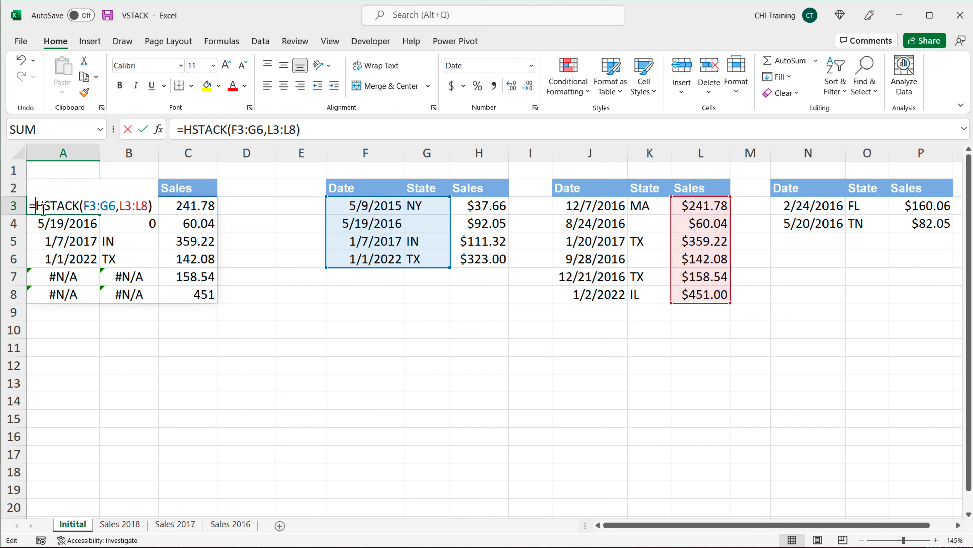
pyautogui.moveTo(33, 206); pyautogui.dragTo(253, 213)
pyautogui.press('Delete')
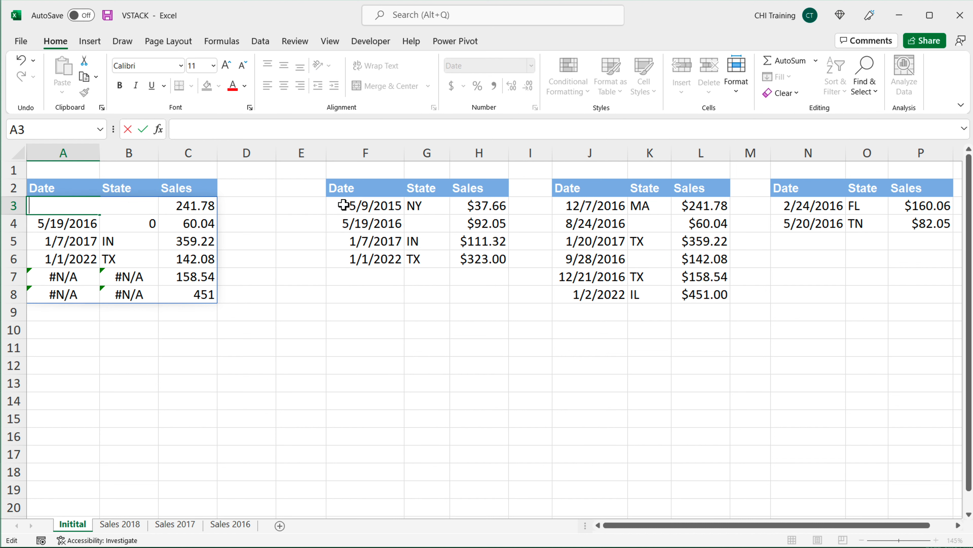
pyautogui.press('Return')
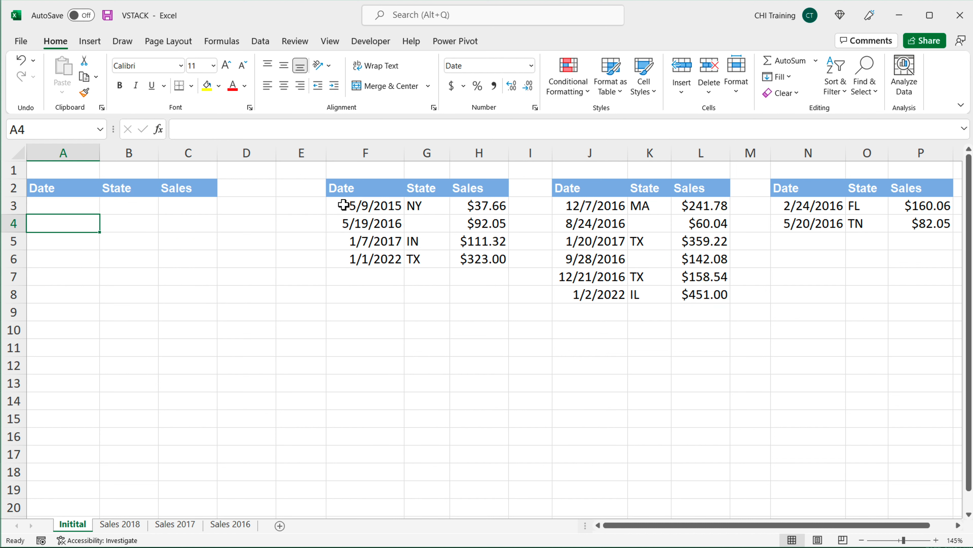
# Step: In F13, enter =F3:H6 to spill the first table's data
pyautogui.click(399, 382)
pyautogui.write('=')
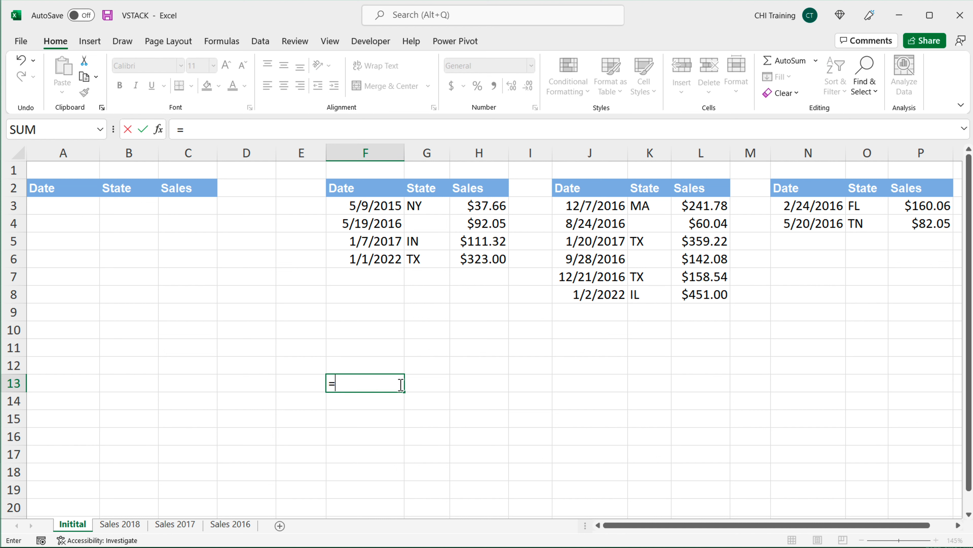
pyautogui.moveTo(374, 211); pyautogui.dragTo(469, 268)
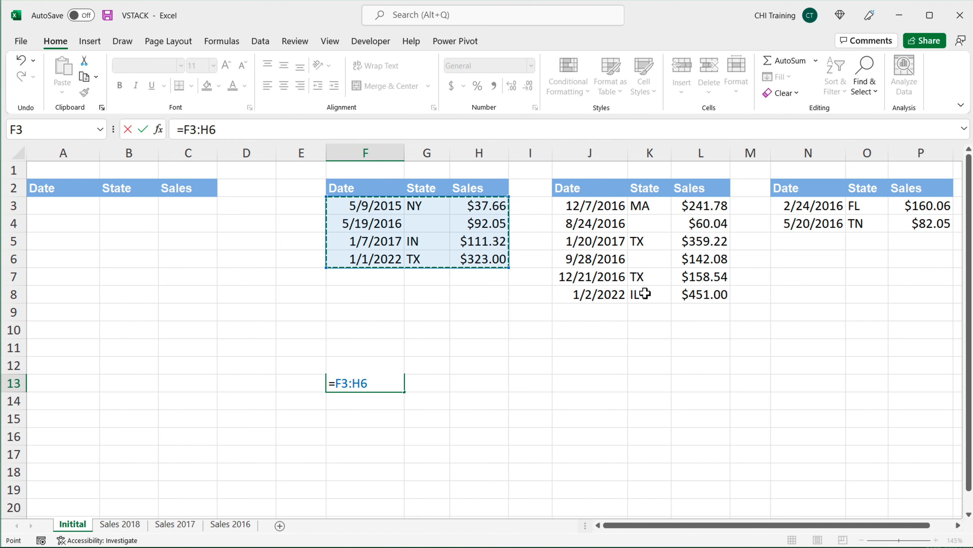
pyautogui.press('Return')
# Step: Rewrite the F13 formula as =IF(F3:H6="","",F3:H6) to return empty text for blank source cells
pyautogui.click(434, 402)
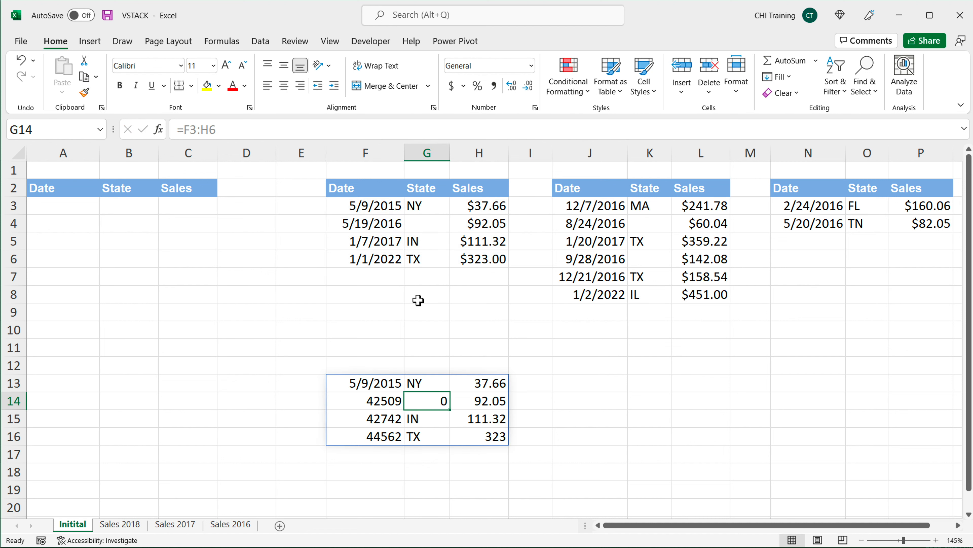
pyautogui.click(414, 224)
pyautogui.doubleClick(353, 383)
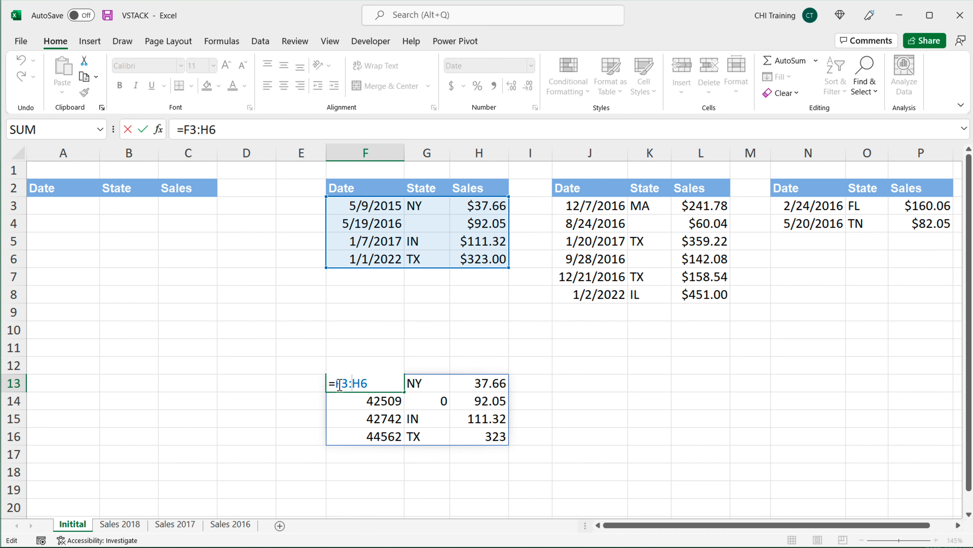
pyautogui.click(338, 385)
pyautogui.write('IF(')
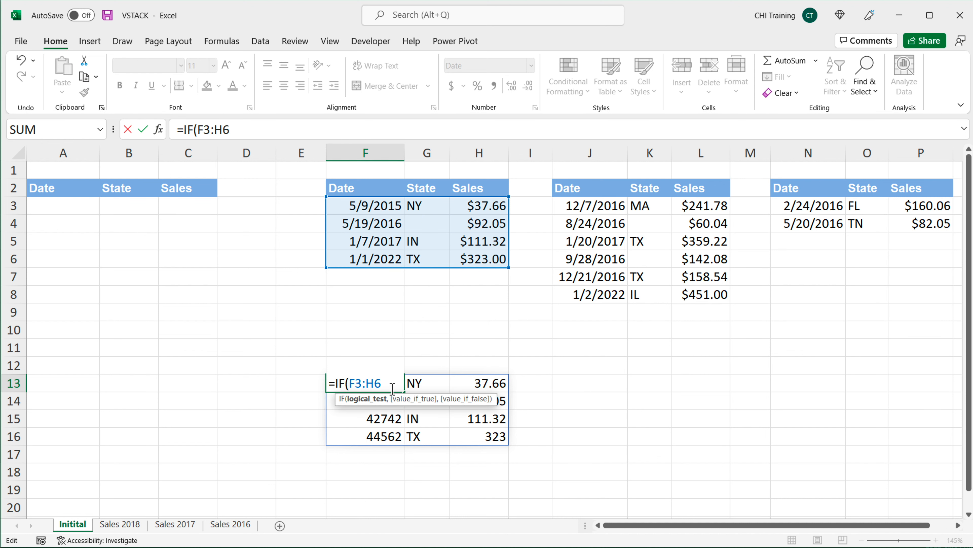
pyautogui.write(',')
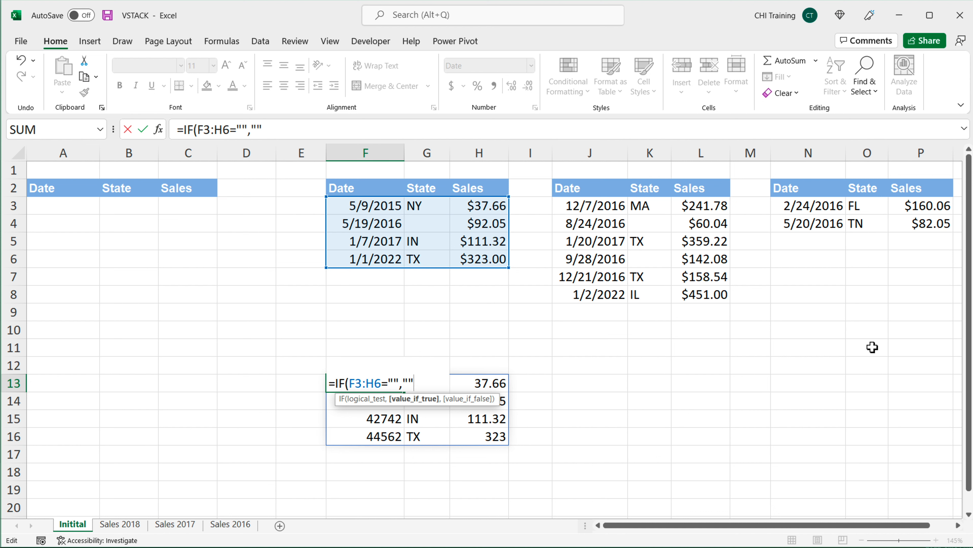
pyautogui.write('"",')
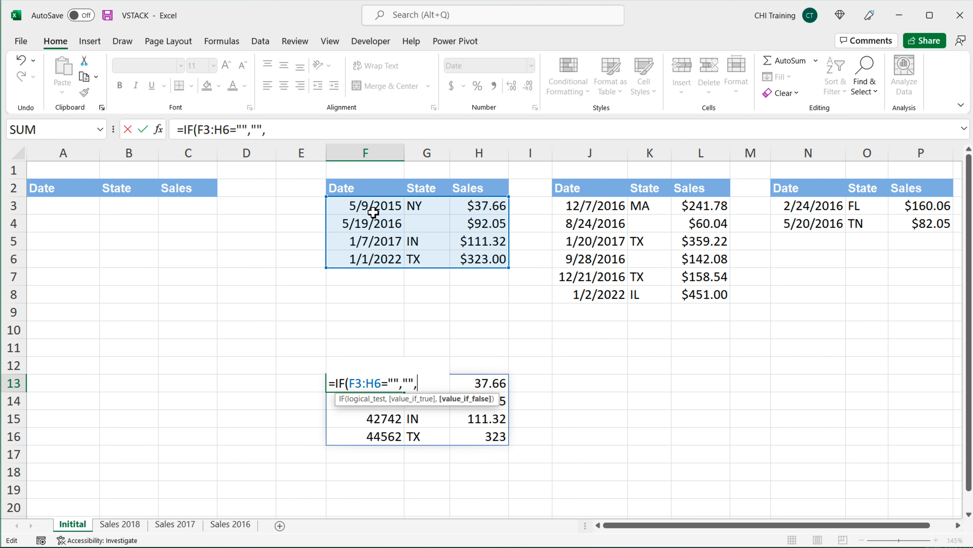
pyautogui.moveTo(366, 208); pyautogui.dragTo(499, 261)
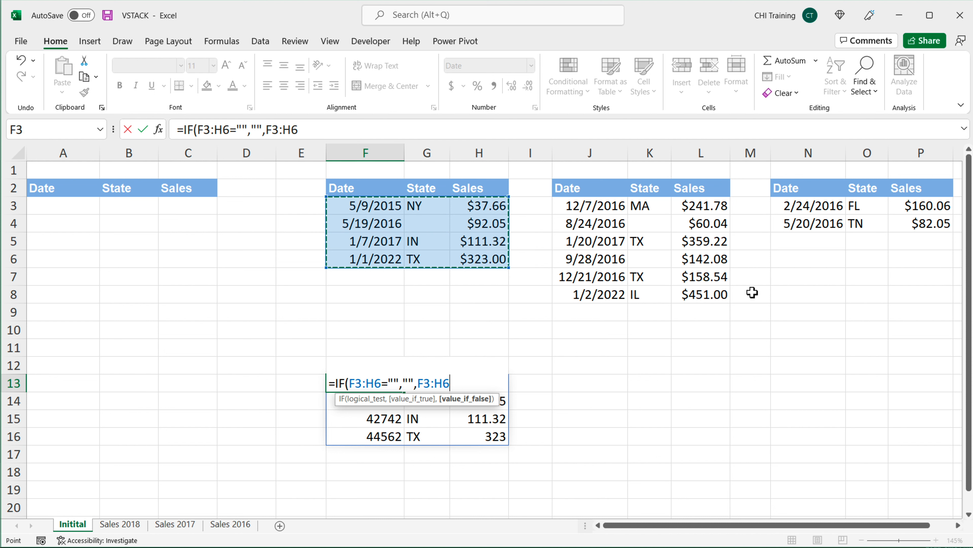
pyautogui.write(')')
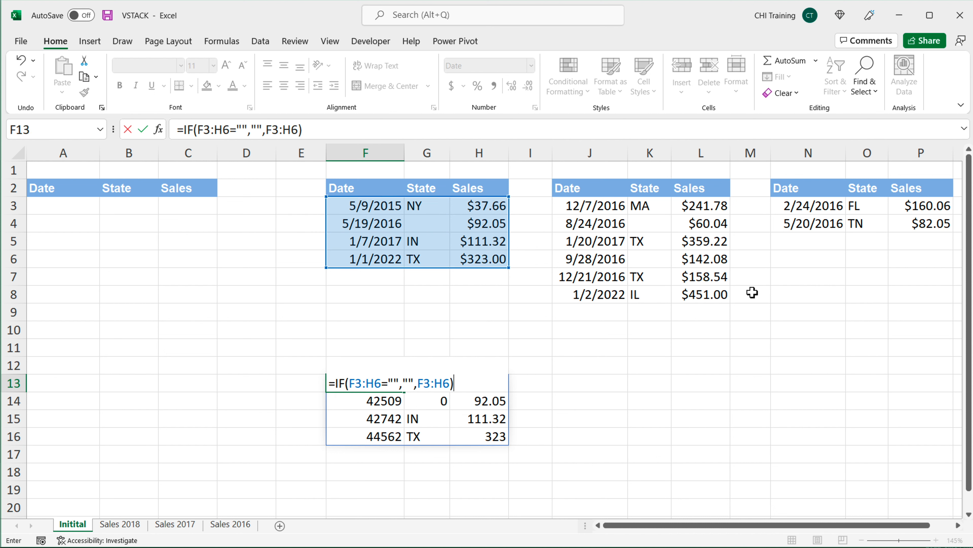
pyautogui.press('Return')
# Step: Format the spilled dates in F13:F16 as Short Date
pyautogui.moveTo(380, 388); pyautogui.dragTo(370, 437)
pyautogui.click(531, 66)
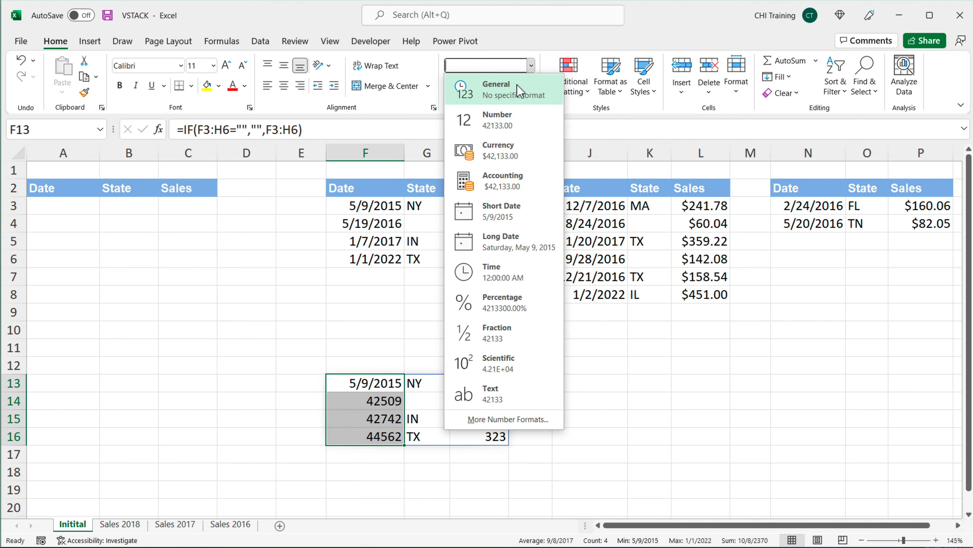
pyautogui.click(506, 211)
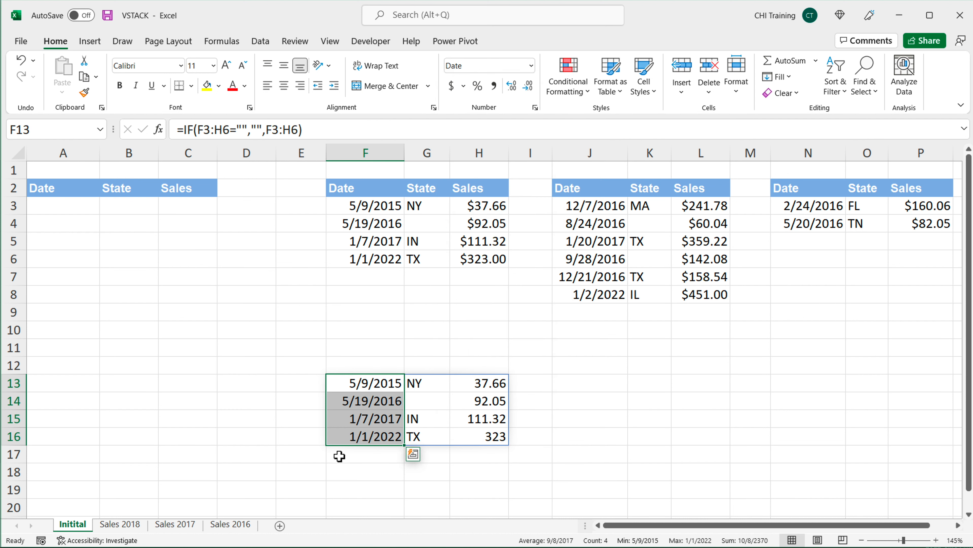
# Step: Compare the blank state cells, then enter 0 as the sales value in H5
pyautogui.click(428, 402)
pyautogui.click(416, 225)
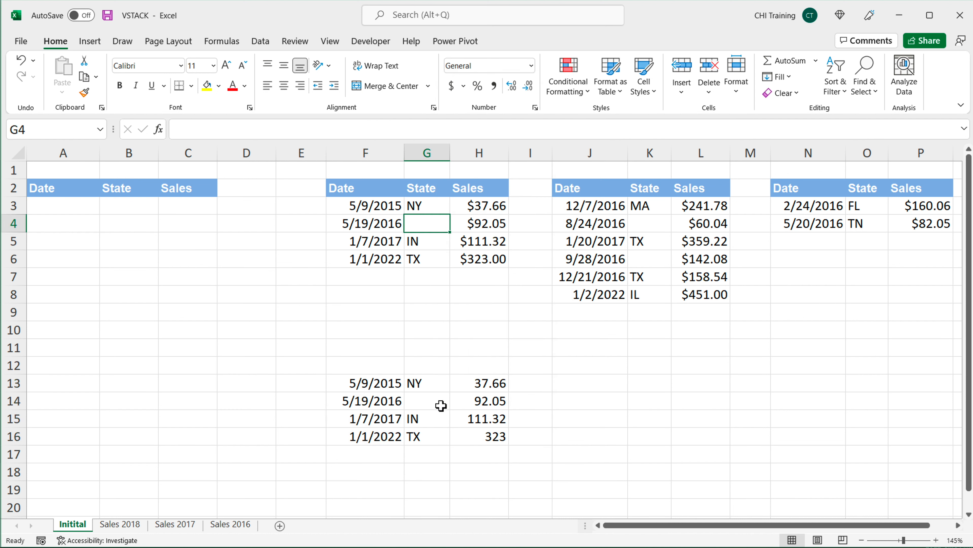
pyautogui.click(439, 405)
pyautogui.click(444, 223)
pyautogui.click(484, 242)
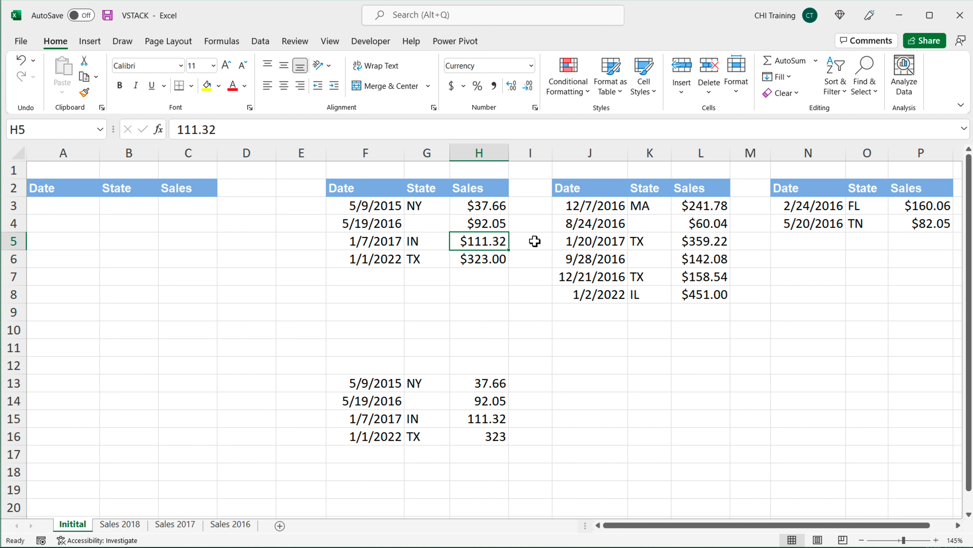
pyautogui.write('0')
pyautogui.press('Return')
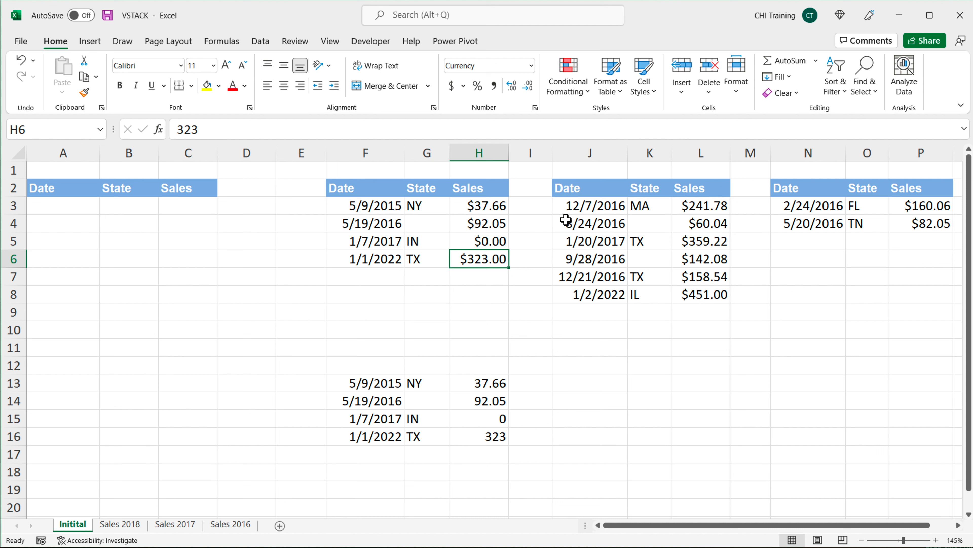
# Step: Cut the IF formula text out of F13's formula and leave the cell edit
pyautogui.click(491, 243)
pyautogui.click(491, 421)
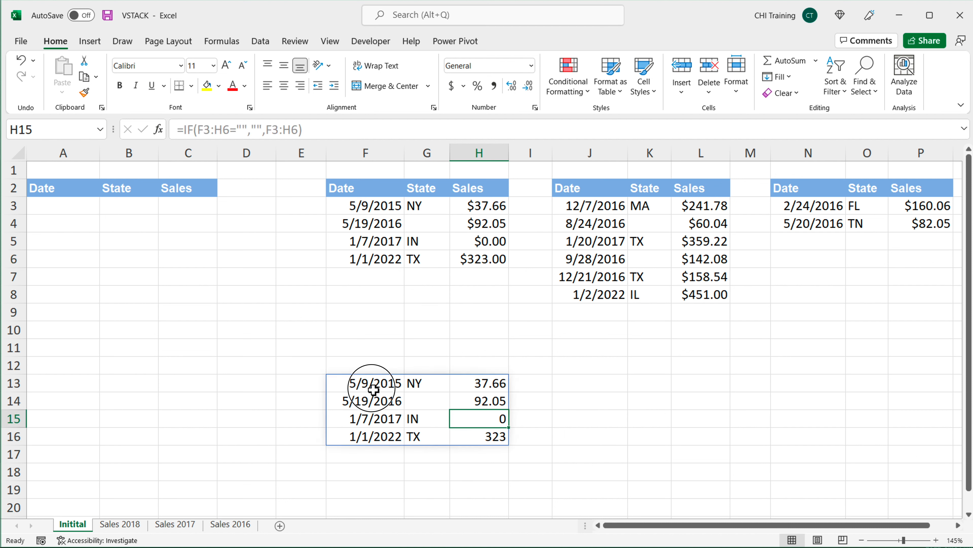
pyautogui.click(364, 386)
pyautogui.doubleClick(365, 385)
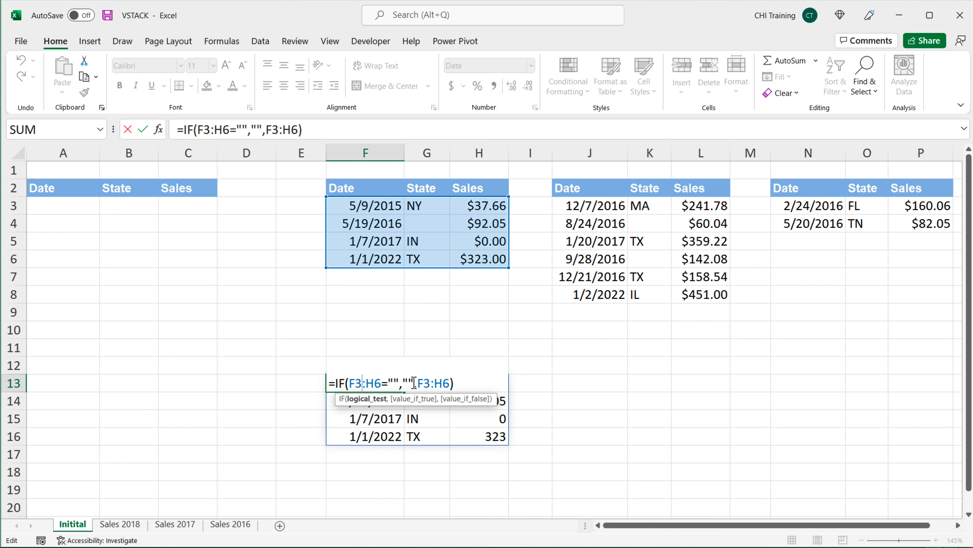
pyautogui.moveTo(403, 384); pyautogui.dragTo(418, 383)
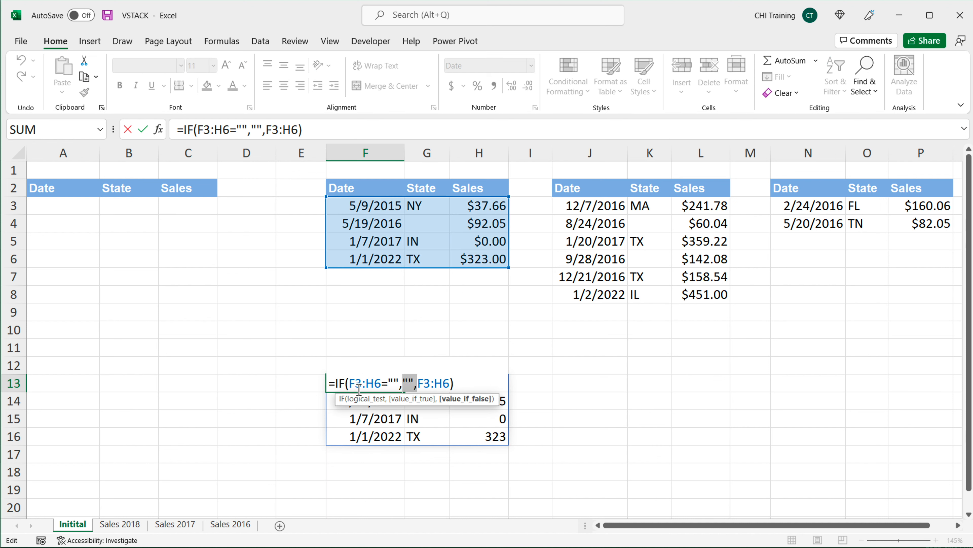
pyautogui.moveTo(336, 383); pyautogui.dragTo(453, 383)
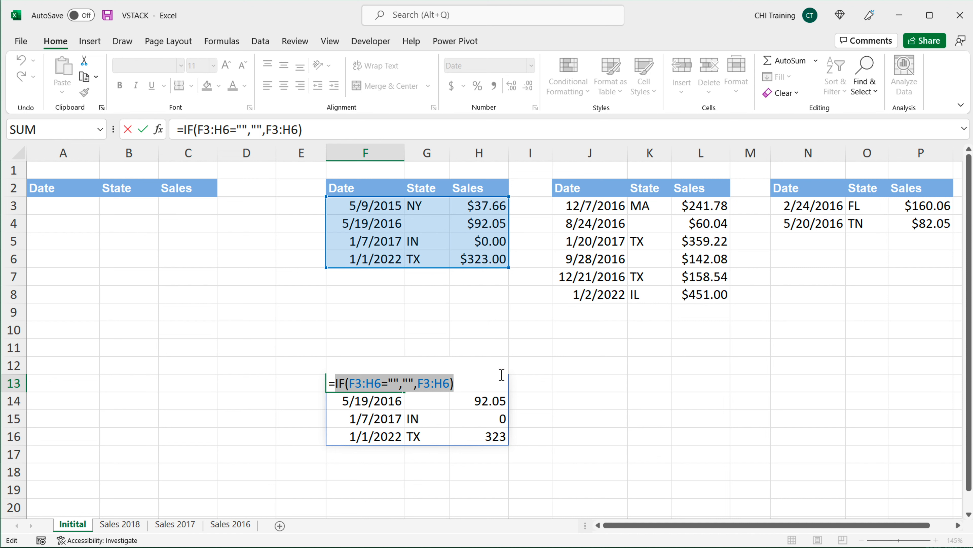
pyautogui.rightClick(424, 385)
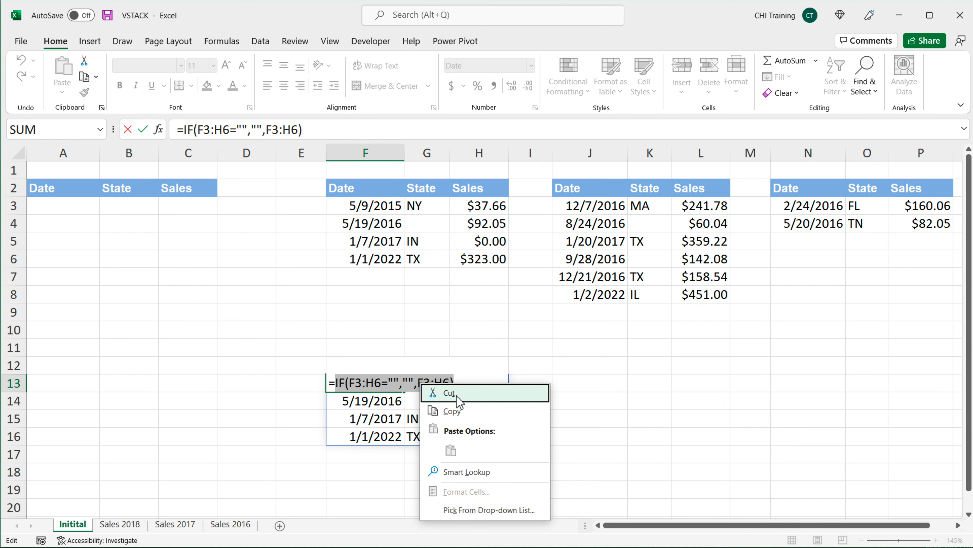
pyautogui.click(458, 407)
pyautogui.press('Escape')
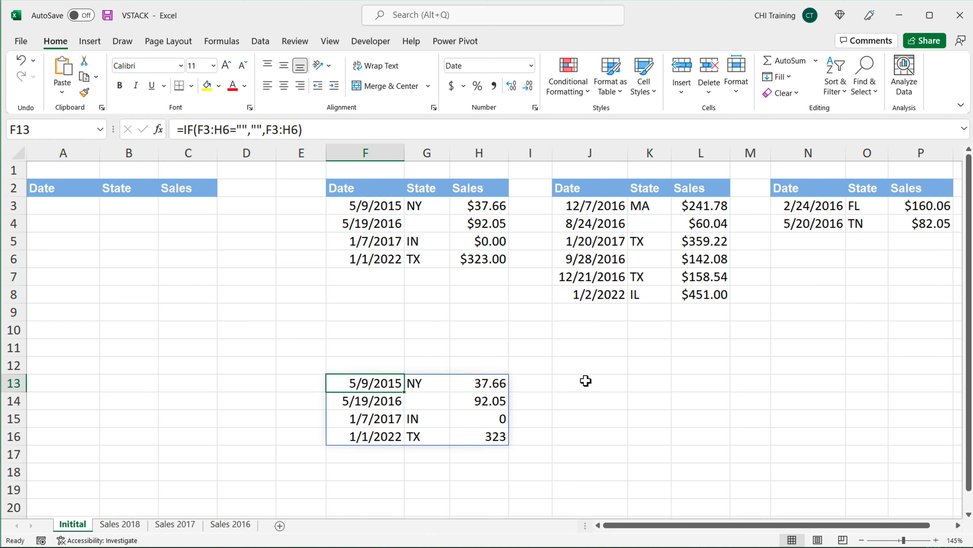
# Step: Enter =LAMBDA(rng,IF(F3:H6="","",F3:H6)) in J13 by pasting the cut IF formula after the rng parameter
pyautogui.click(587, 383)
pyautogui.write('=')
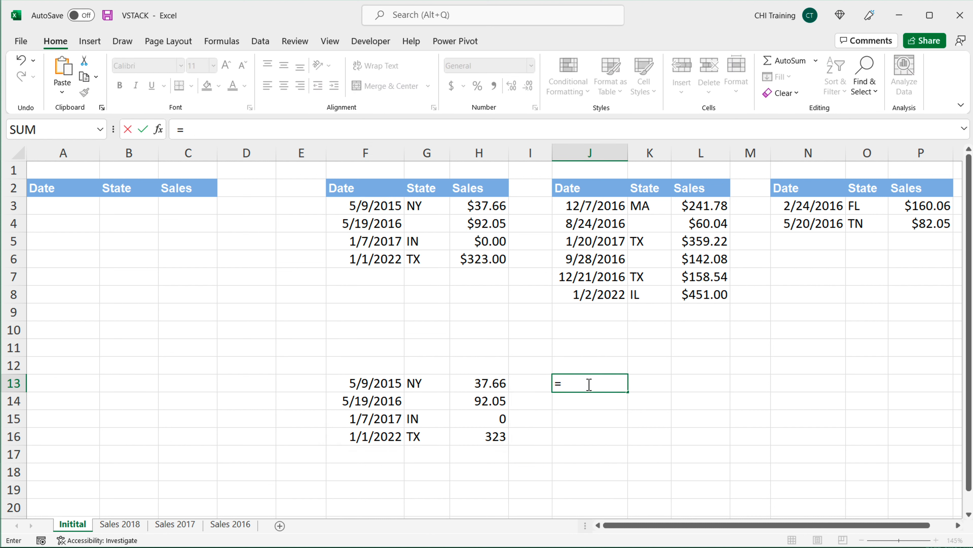
pyautogui.write('LAMBDA(')
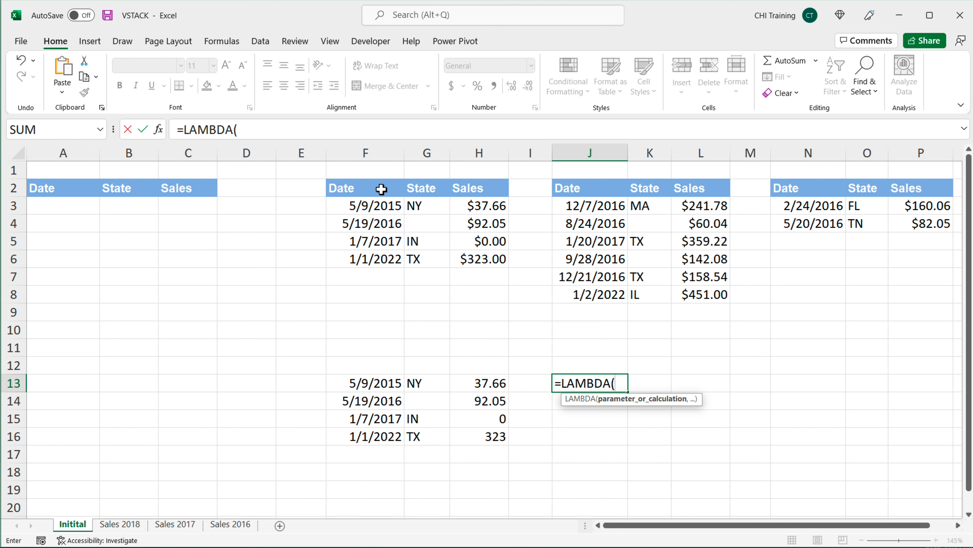
pyautogui.write('rng')
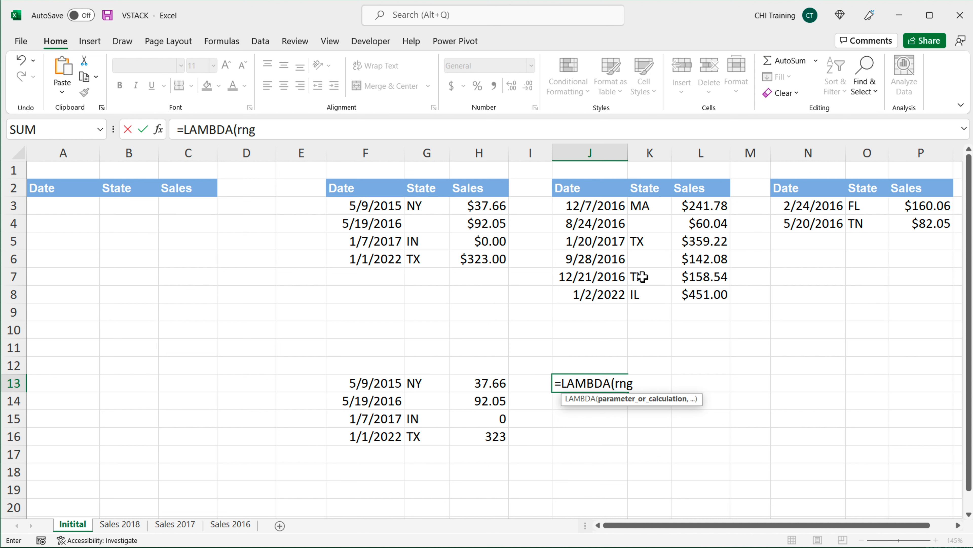
pyautogui.write(',')
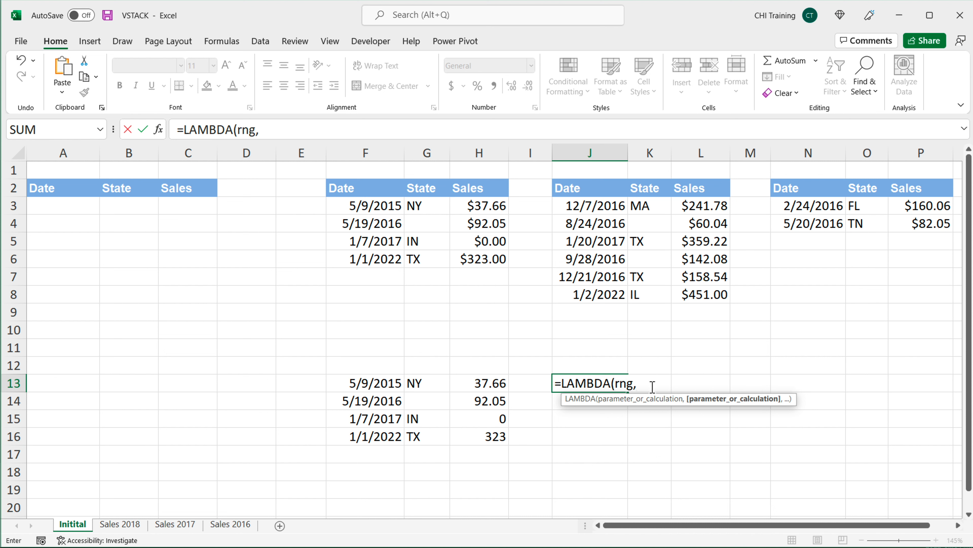
pyautogui.hotkey('ctrl', 'v')
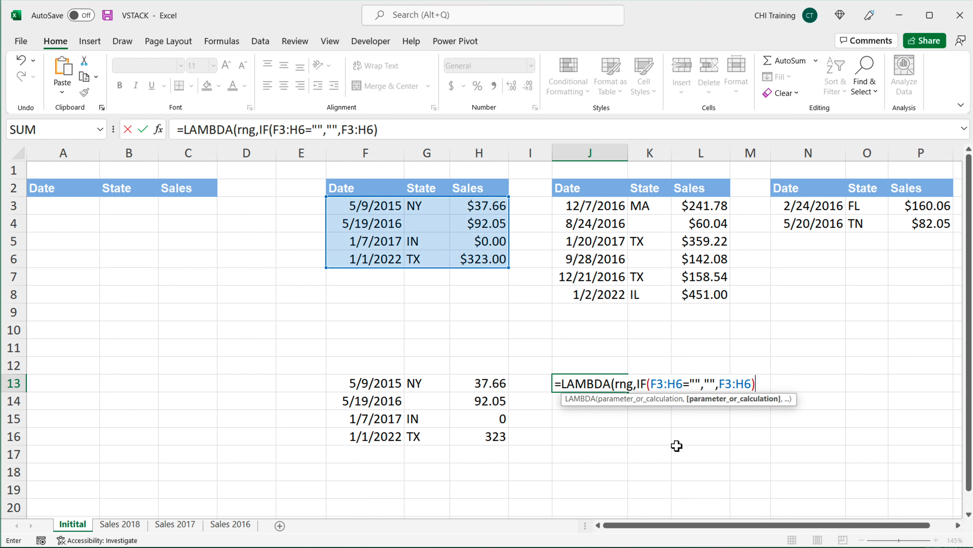
pyautogui.write(')')
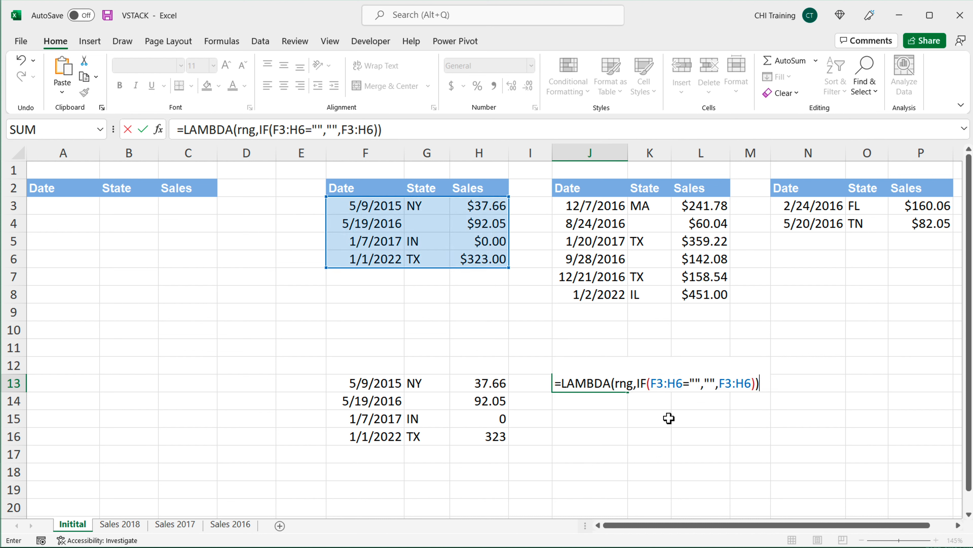
# Step: Replace the F3:H6 references inside the IF with the rng parameter, giving =LAMBDA(rng,IF(rng="","",rng))
pyautogui.moveTo(652, 383); pyautogui.dragTo(684, 384)
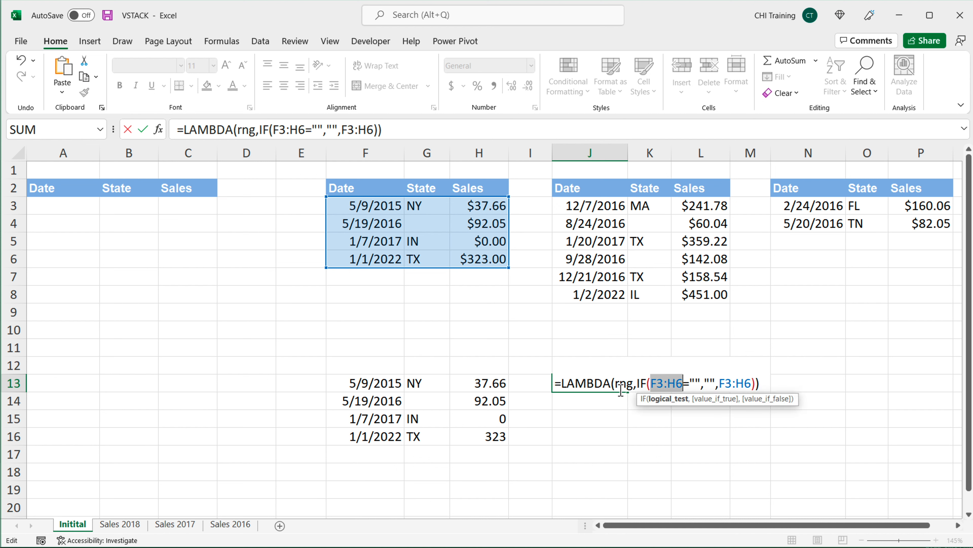
pyautogui.moveTo(716, 384); pyautogui.dragTo(744, 384)
pyautogui.doubleClick(727, 385)
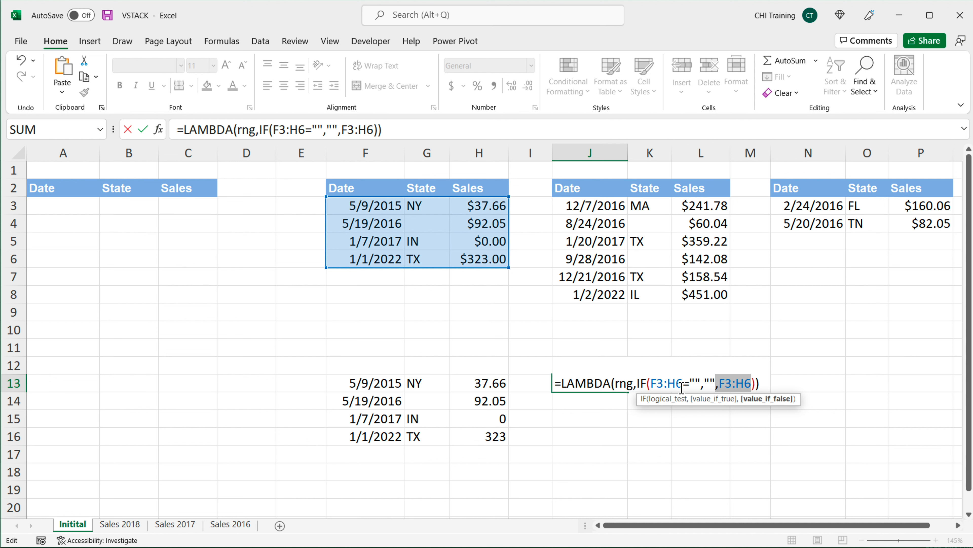
pyautogui.doubleClick(668, 385)
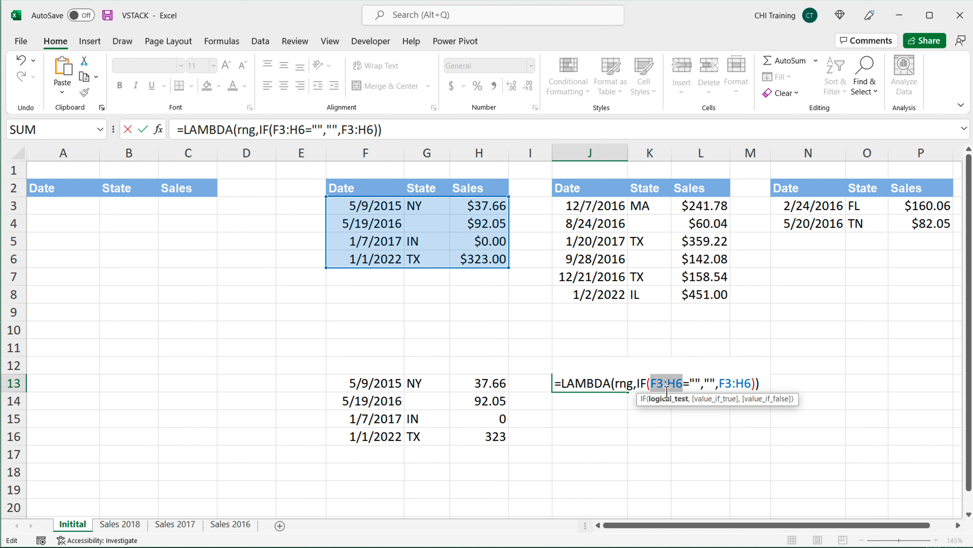
pyautogui.write('rng')
pyautogui.moveTo(738, 386); pyautogui.dragTo(711, 388)
pyautogui.write('rng')
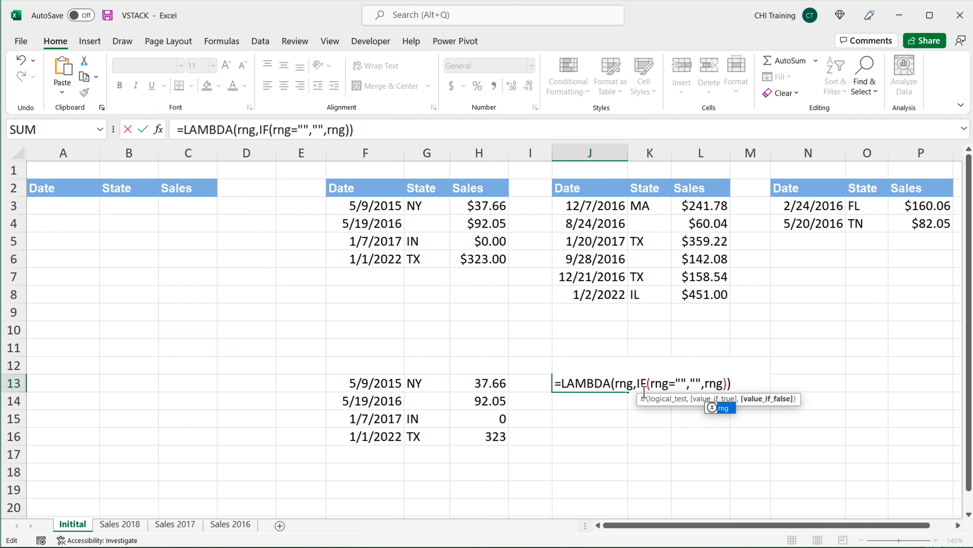
# Step: Copy the whole LAMBDA formula text from J13 and commit the cell
pyautogui.click(588, 384)
pyautogui.click(732, 385)
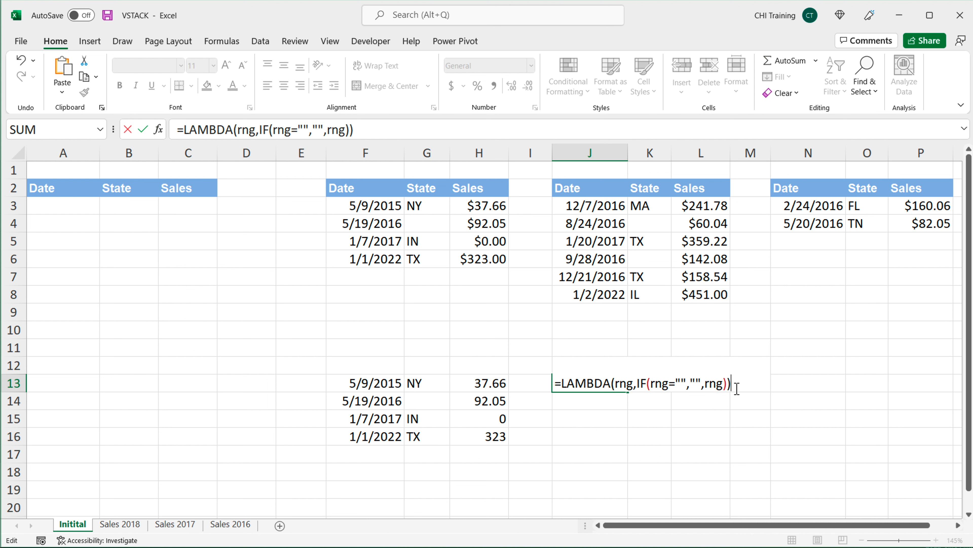
pyautogui.moveTo(732, 384); pyautogui.dragTo(533, 383)
pyautogui.rightClick(614, 383)
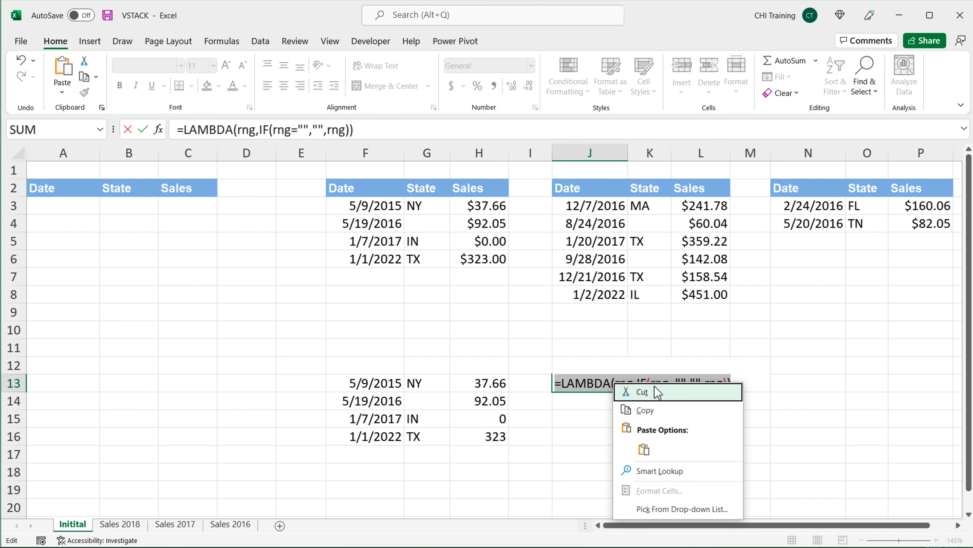
pyautogui.click(665, 410)
pyautogui.press('Return')
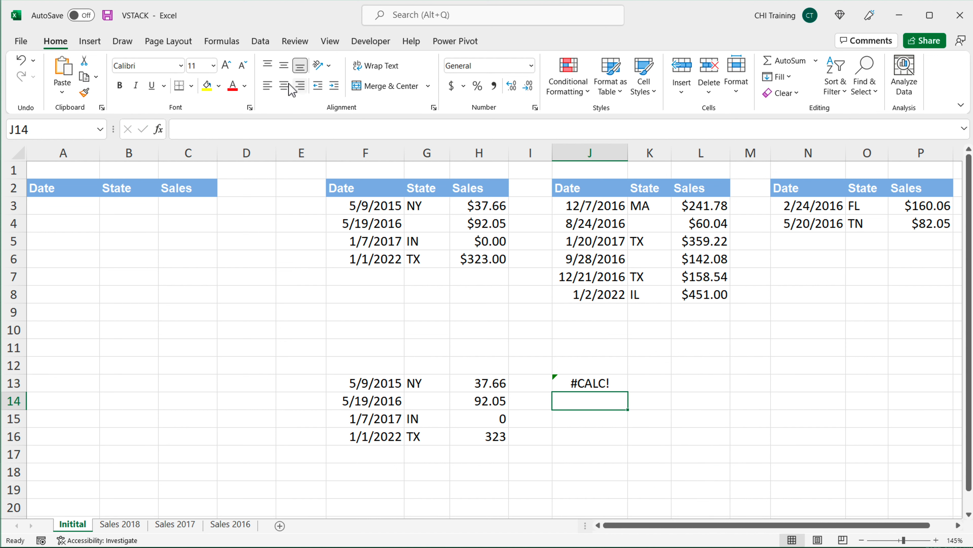
# Step: Define a new workbook name HANDLEBLANKS referring to the pasted LAMBDA formula in Name Manager
pyautogui.click(220, 48)
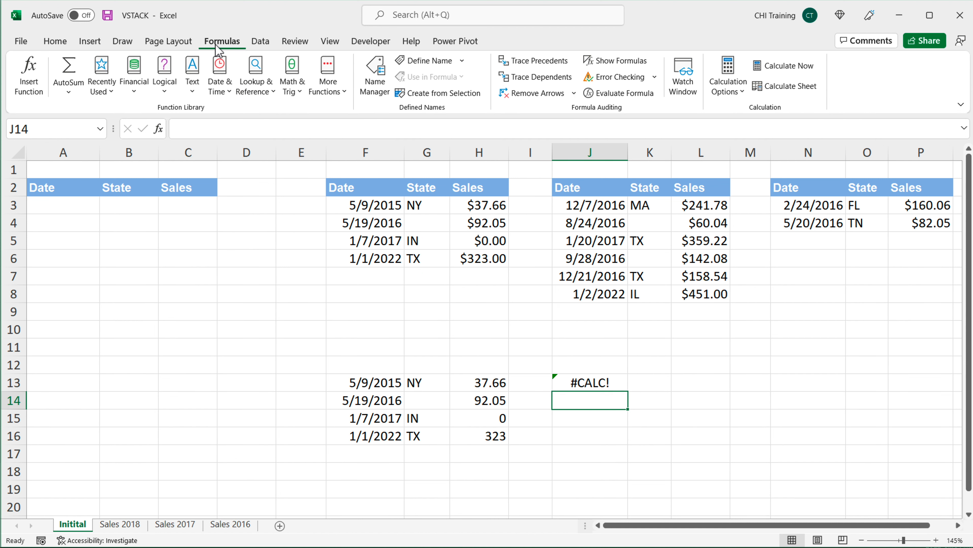
pyautogui.click(380, 92)
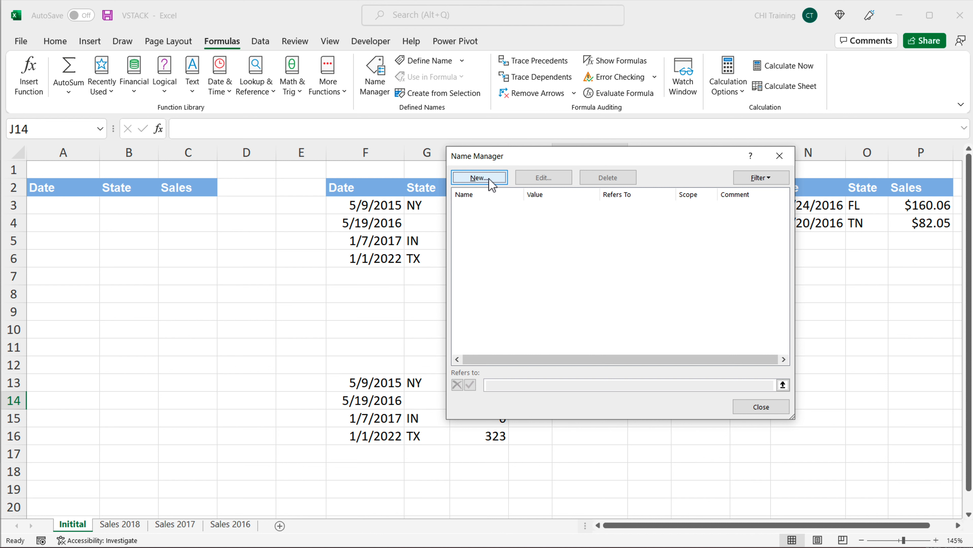
pyautogui.click(489, 178)
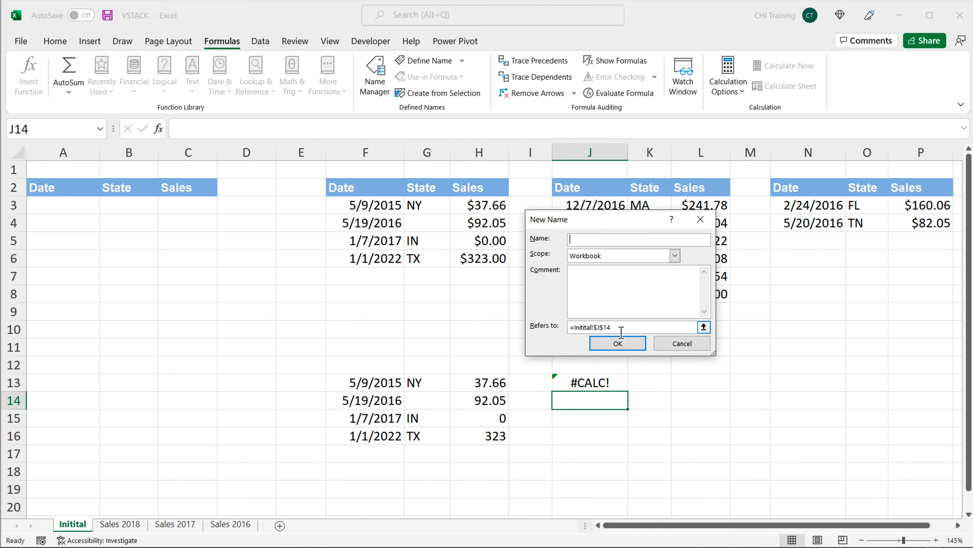
pyautogui.moveTo(620, 327); pyautogui.dragTo(527, 329)
pyautogui.press('BackSpace')
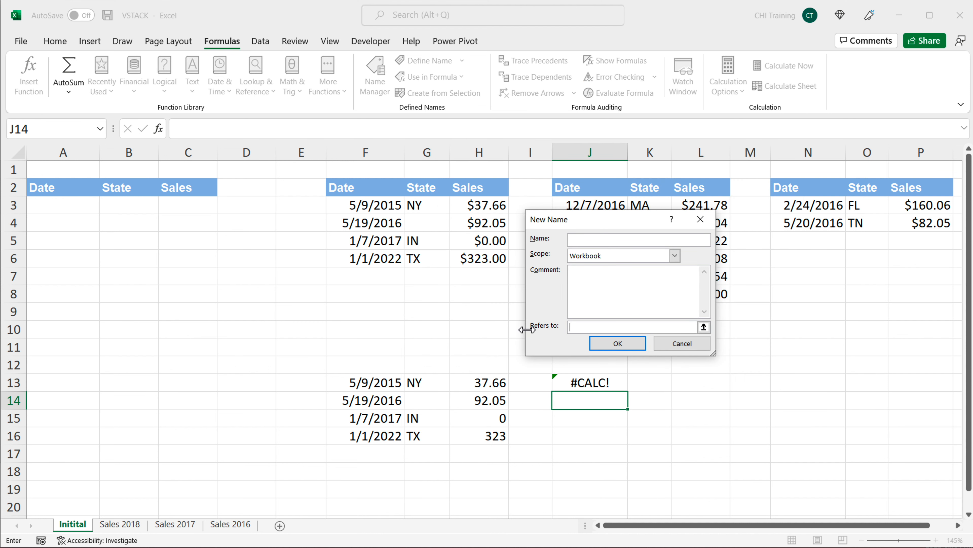
pyautogui.hotkey('ctrl', 'v')
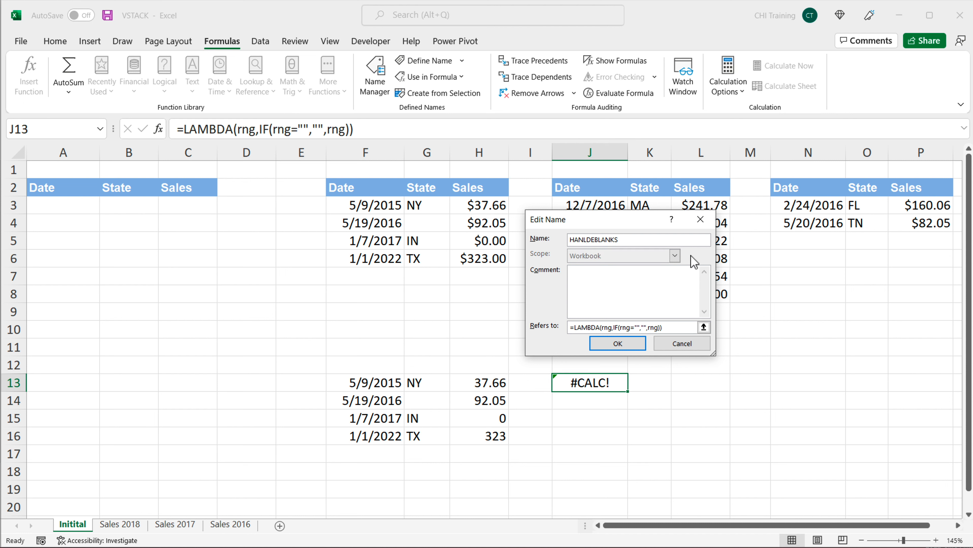
pyautogui.press('BackSpace')
pyautogui.press('BackSpace')
pyautogui.press('BackSpace')
pyautogui.press('BackSpace')
pyautogui.press('BackSpace')
pyautogui.press('BackSpace')
pyautogui.press('BackSpace')
pyautogui.press('BackSpace')
pyautogui.press('BackSpace')
pyautogui.write('DLEBLANKS')
pyautogui.click(630, 342)
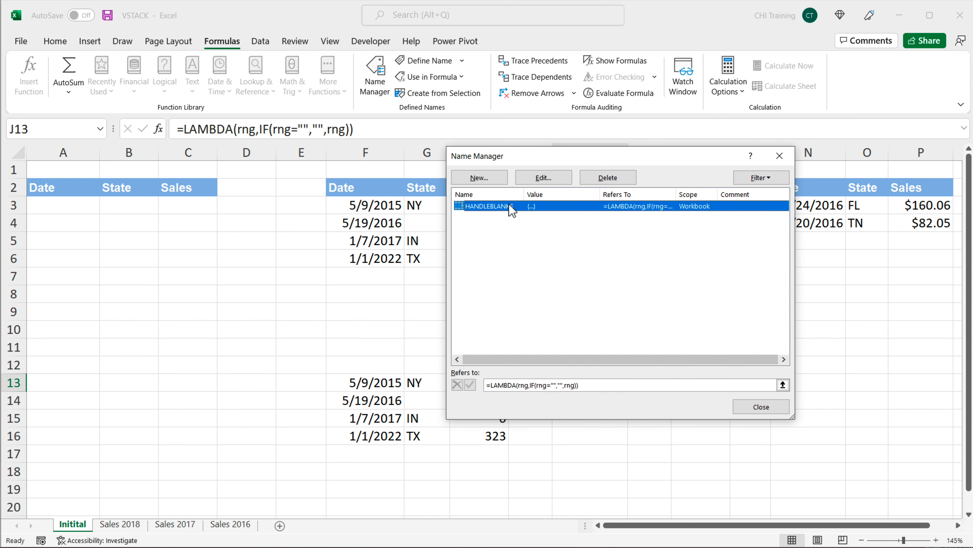
pyautogui.click(761, 408)
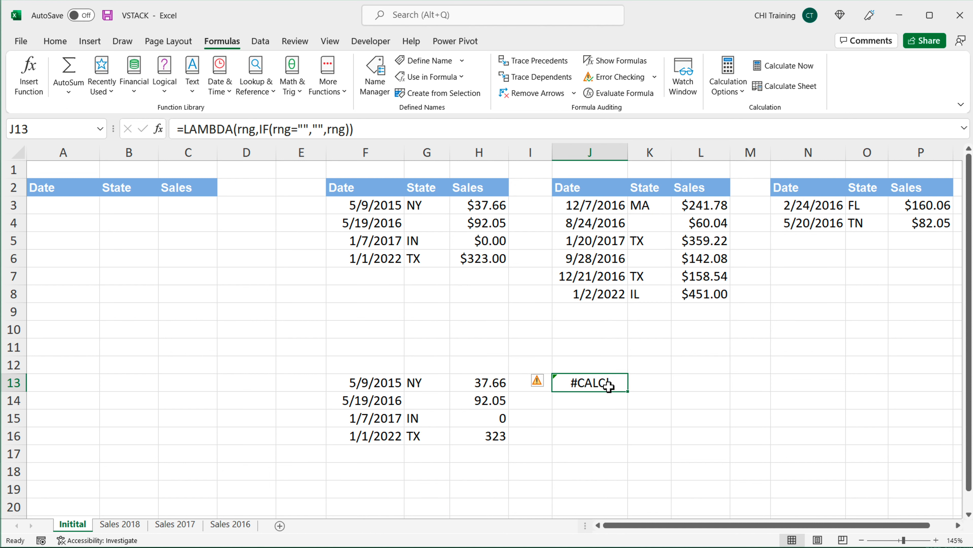
# Step: Replace J13's content with =HANDLEBLANKS(F3:H6)
pyautogui.press('BackSpace')
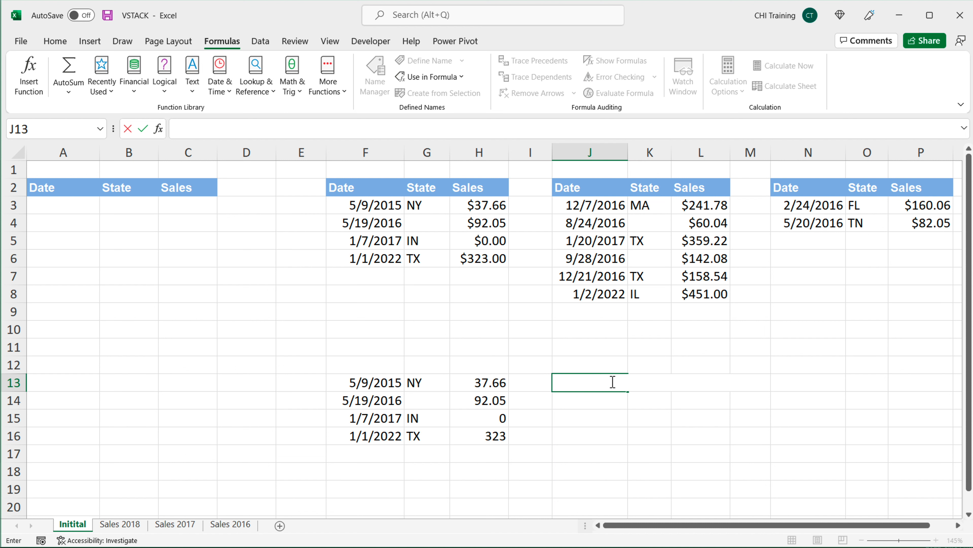
pyautogui.write('=HAND')
pyautogui.press('Tab')
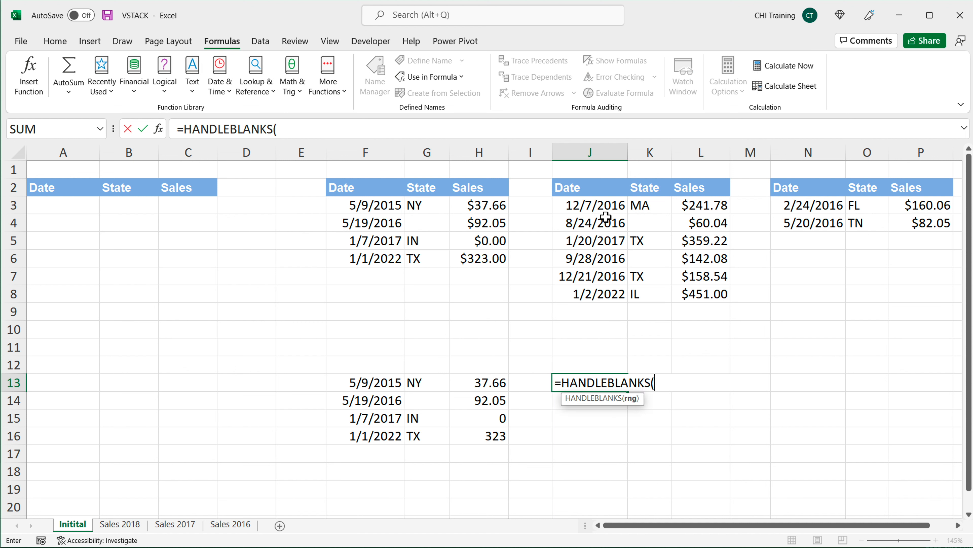
pyautogui.moveTo(370, 204); pyautogui.dragTo(468, 268)
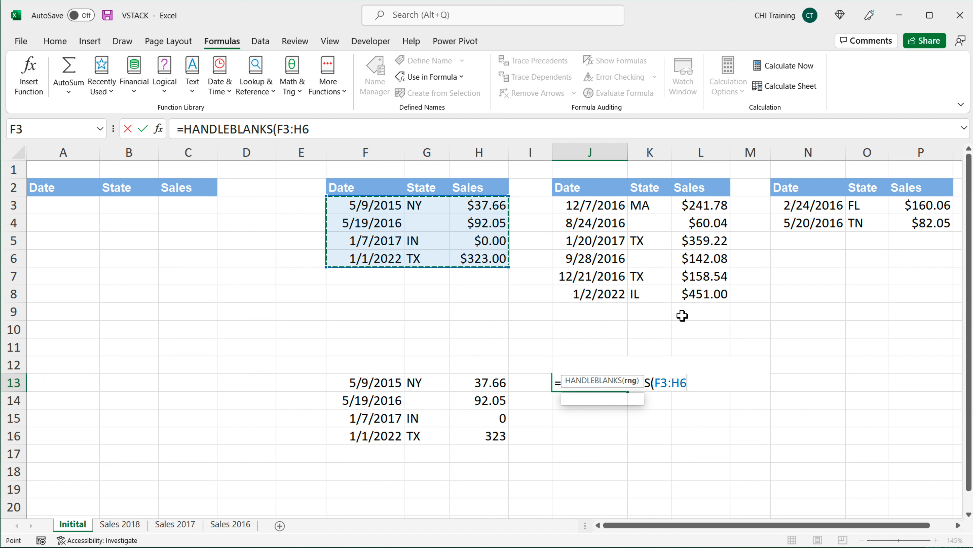
pyautogui.write(')')
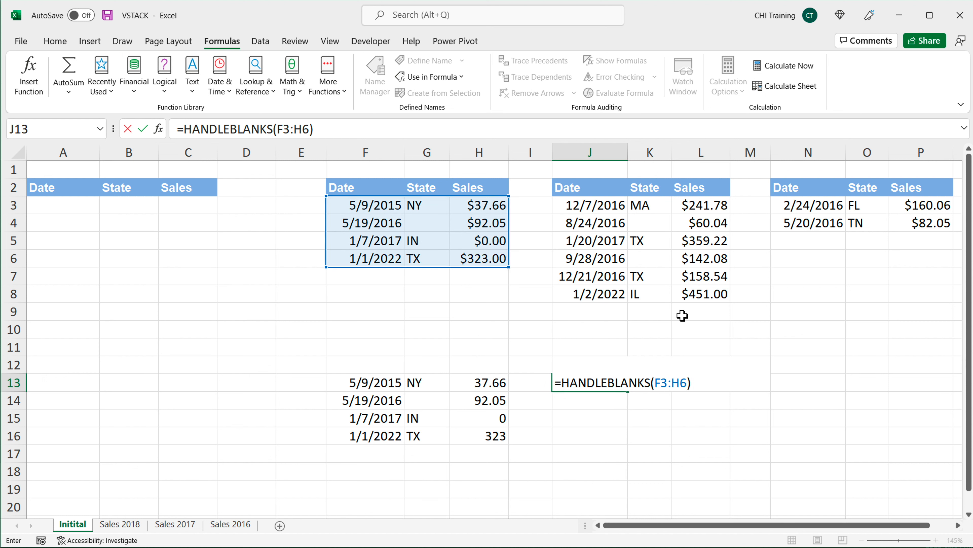
pyautogui.press('Return')
# Step: Format the spilled dates in J13:J16 as Short Date
pyautogui.moveTo(611, 383); pyautogui.dragTo(611, 436)
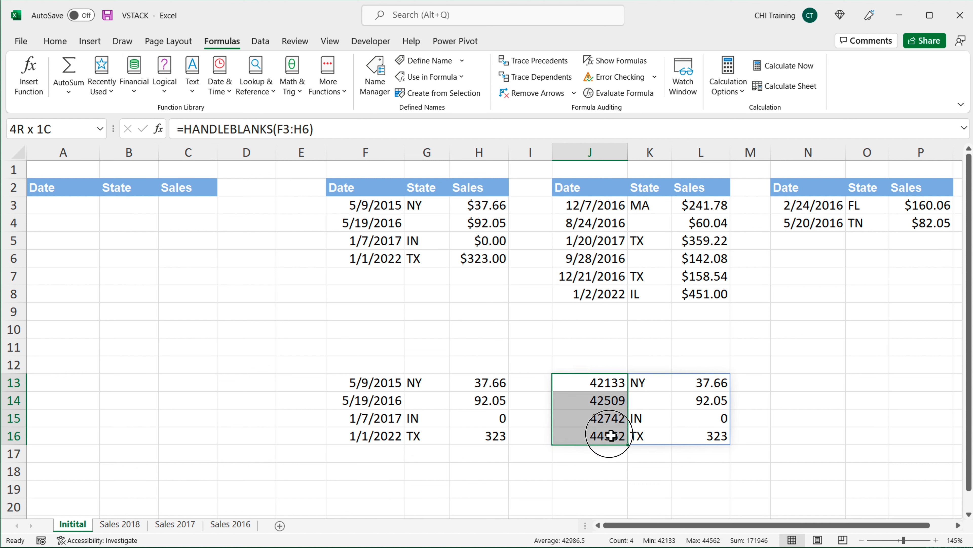
pyautogui.click(55, 40)
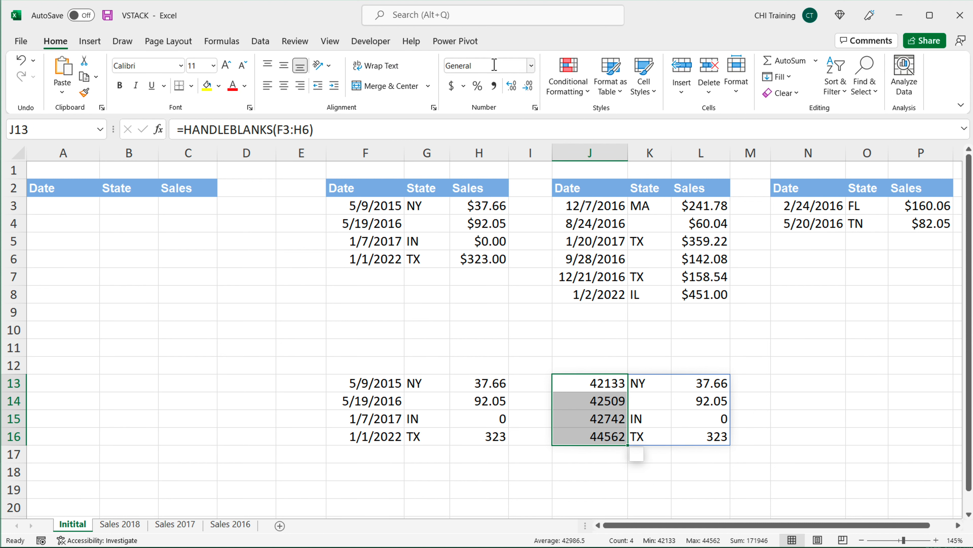
pyautogui.click(531, 65)
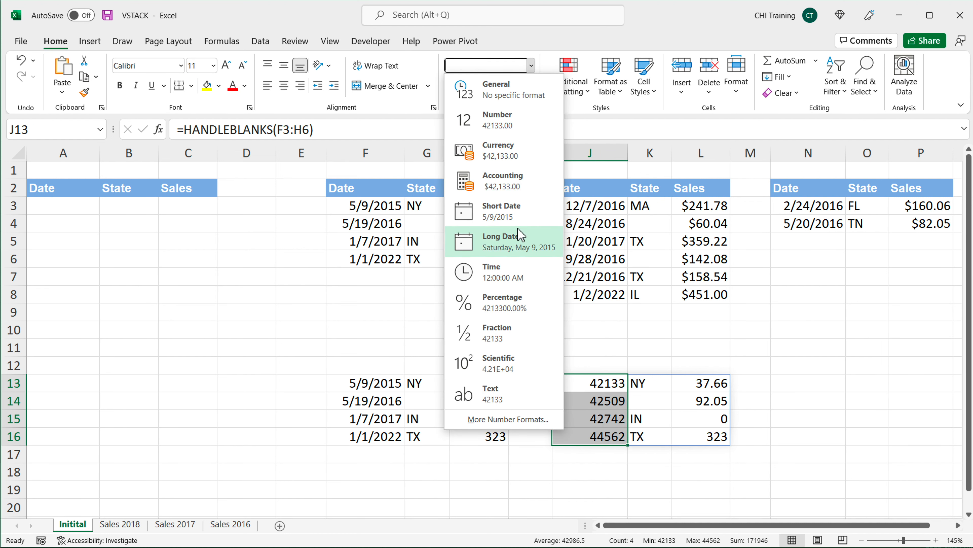
pyautogui.click(519, 220)
# Step: Compare the IF formula in F13 with the HANDLEBLANKS formula in J13
pyautogui.moveTo(366, 385); pyautogui.dragTo(468, 419)
pyautogui.doubleClick(352, 382)
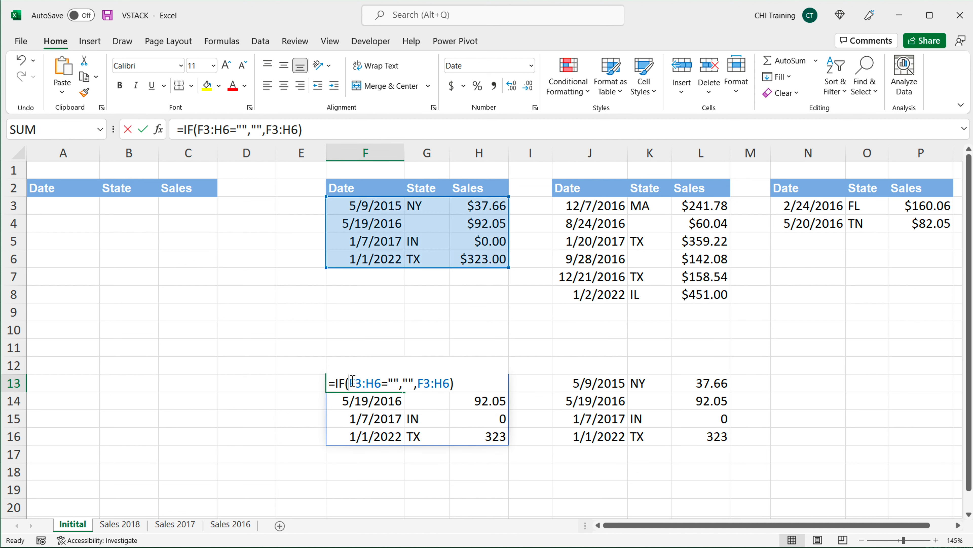
pyautogui.press('Escape')
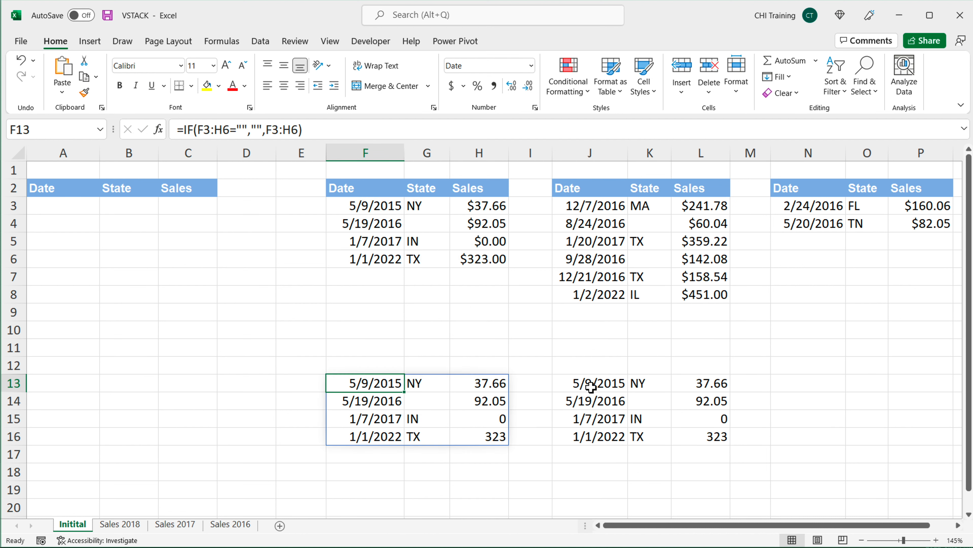
pyautogui.doubleClick(591, 387)
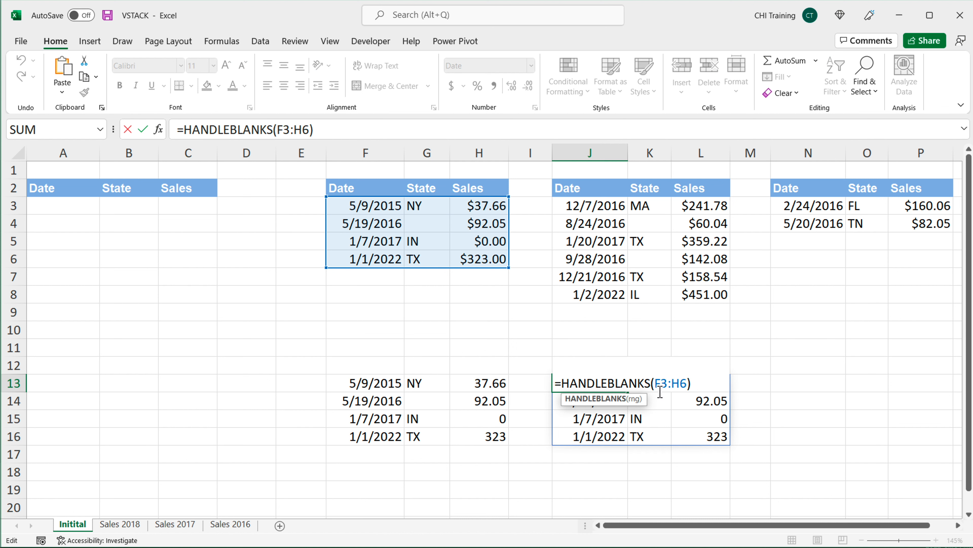
pyautogui.press('Escape')
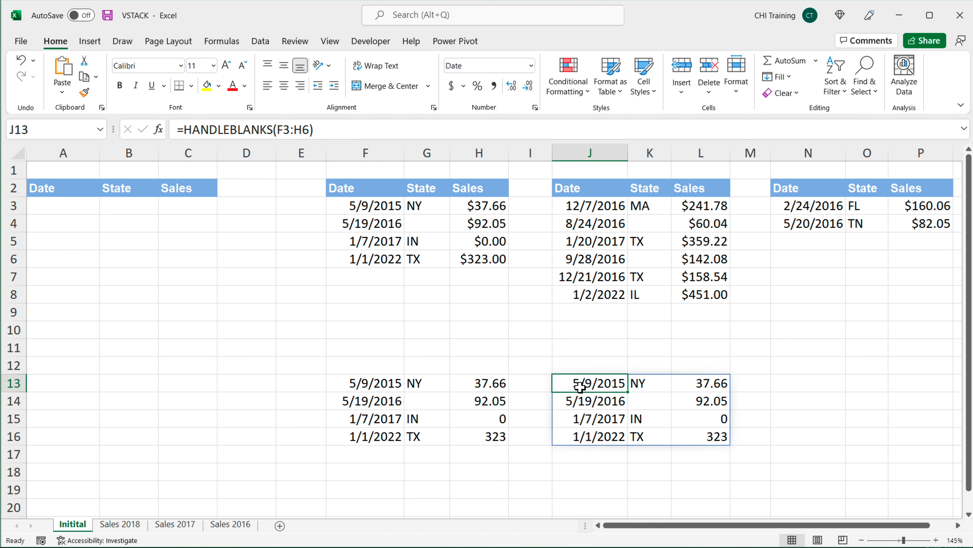
# Step: Clear the formulas in J13 and F13
pyautogui.press('BackSpace')
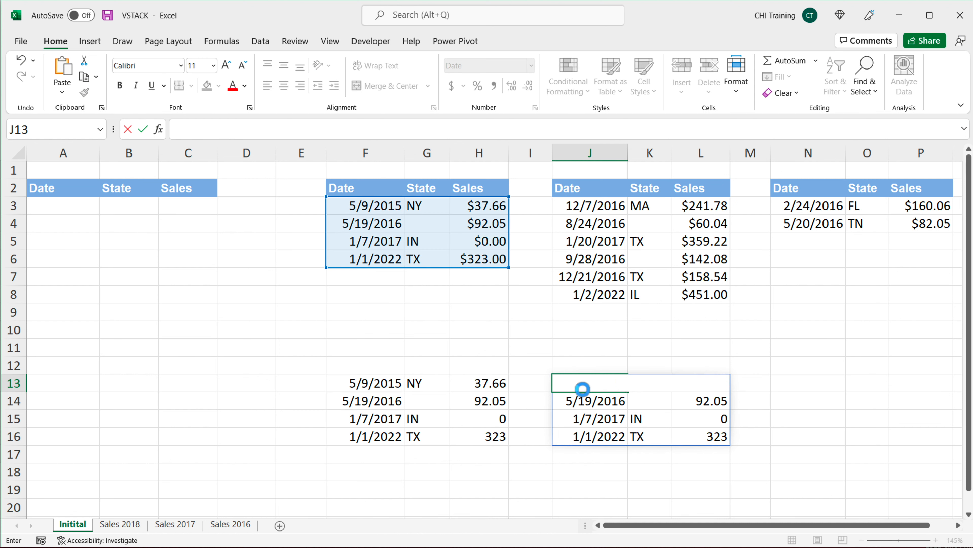
pyautogui.press('Left')
pyautogui.press('Left')
pyautogui.press('Left')
pyautogui.press('Left')
pyautogui.press('BackSpace')
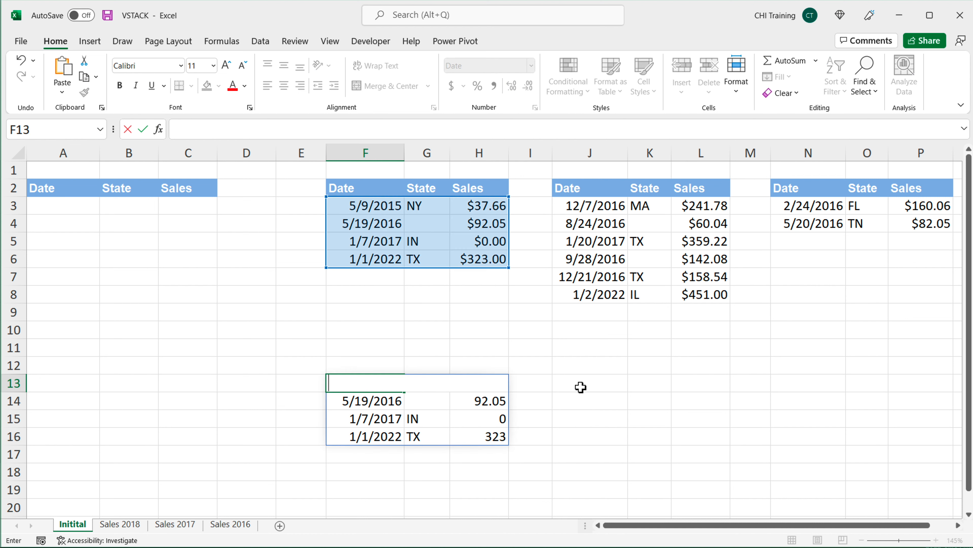
pyautogui.press('Up')
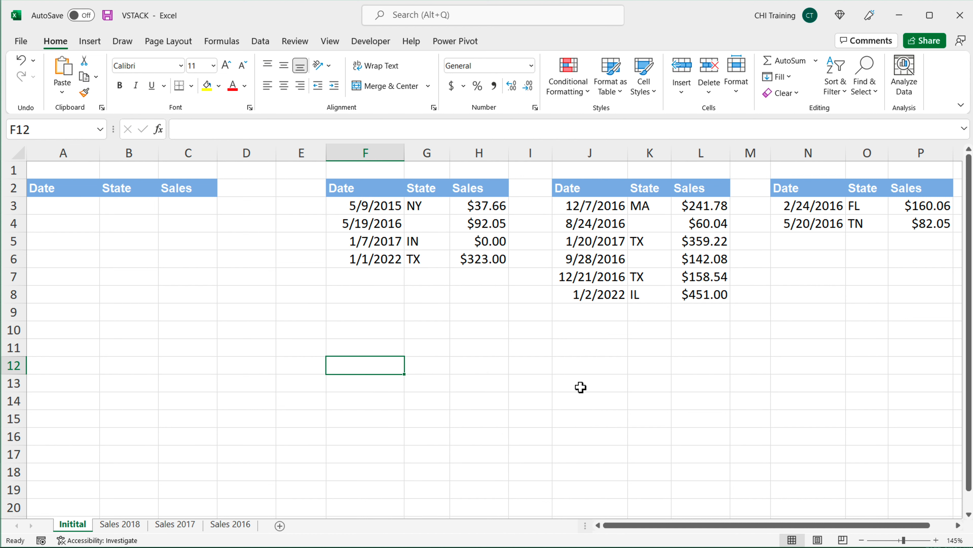
# Step: Enter =DATATABLE(F3:H6,"Table 1") in F13
pyautogui.click(532, 207)
pyautogui.moveTo(531, 207); pyautogui.dragTo(536, 261)
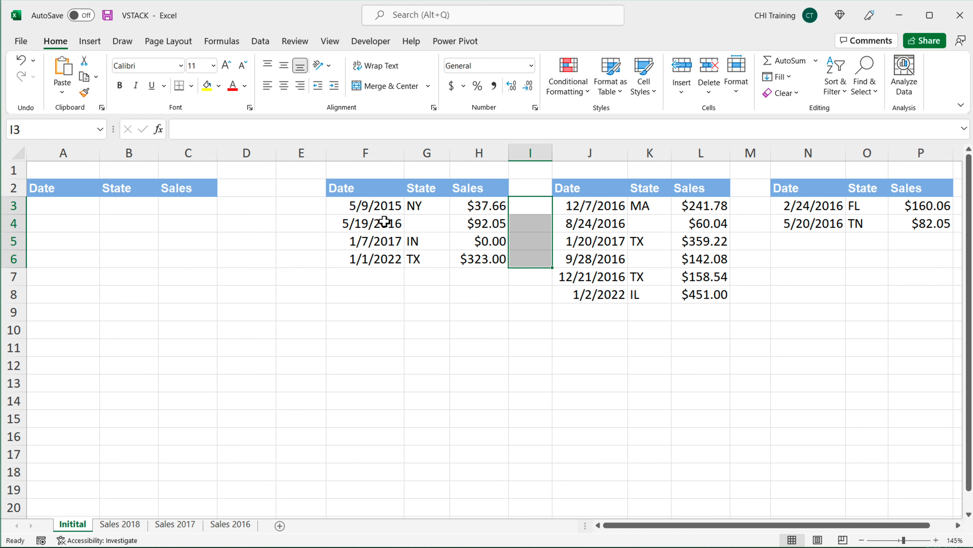
pyautogui.moveTo(378, 211); pyautogui.dragTo(470, 259)
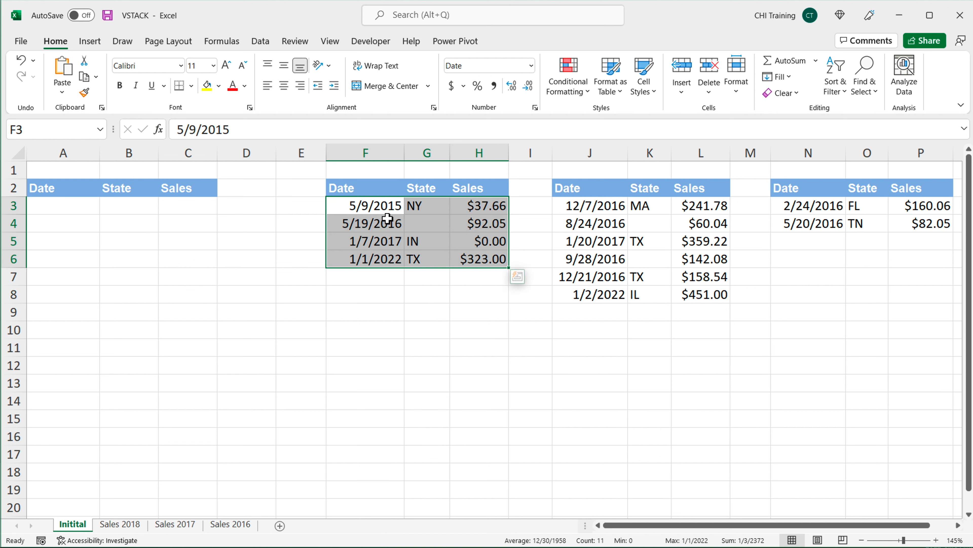
pyautogui.click(388, 383)
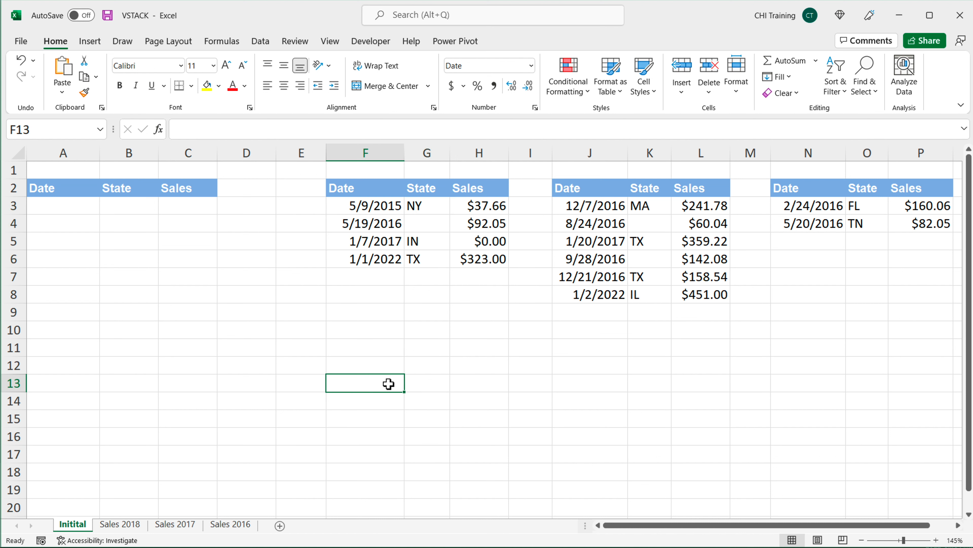
pyautogui.write('=')
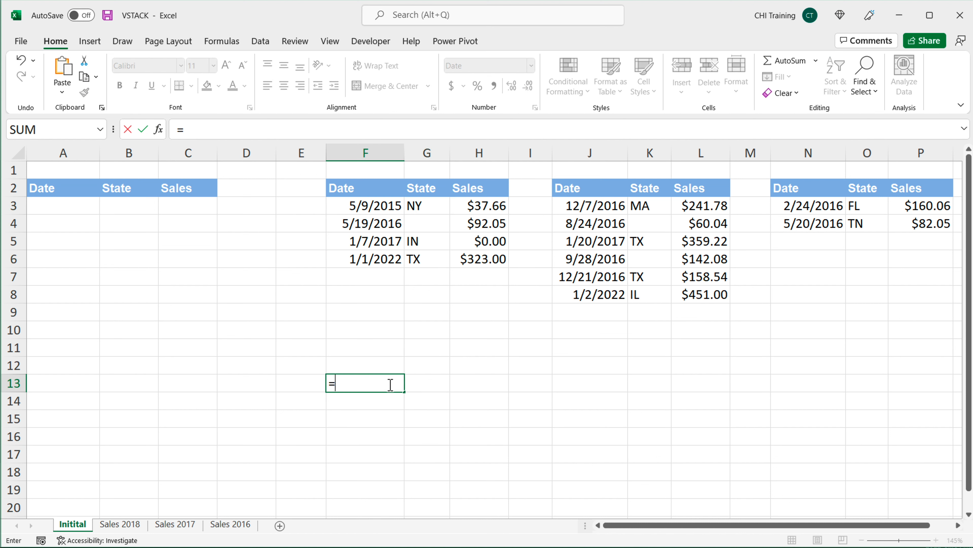
pyautogui.write('DATATABLE(')
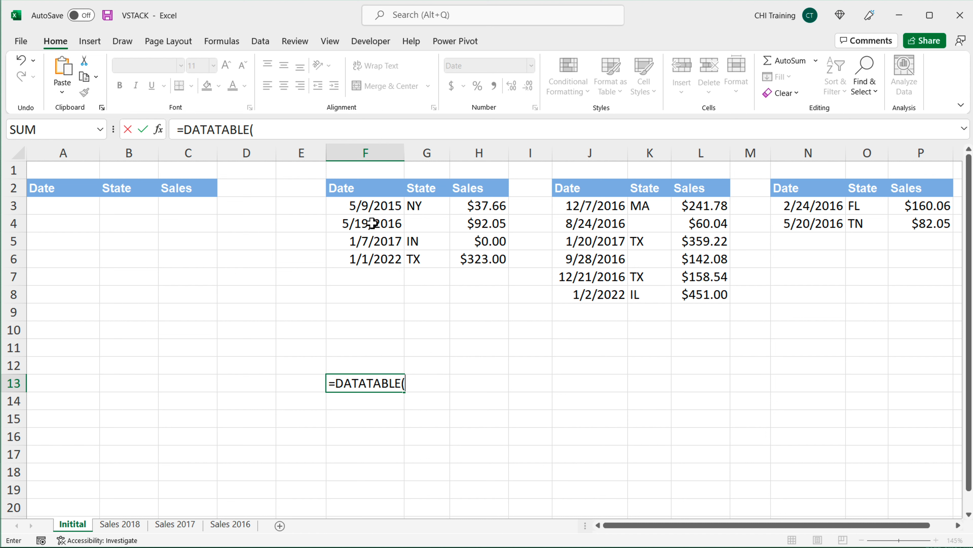
pyautogui.click(369, 209)
pyautogui.moveTo(369, 209); pyautogui.dragTo(502, 261)
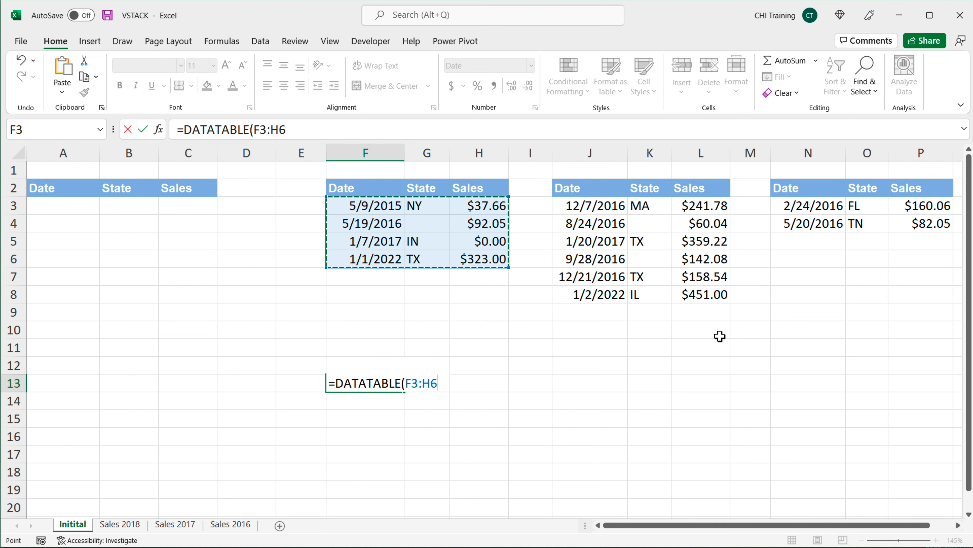
pyautogui.write(',')
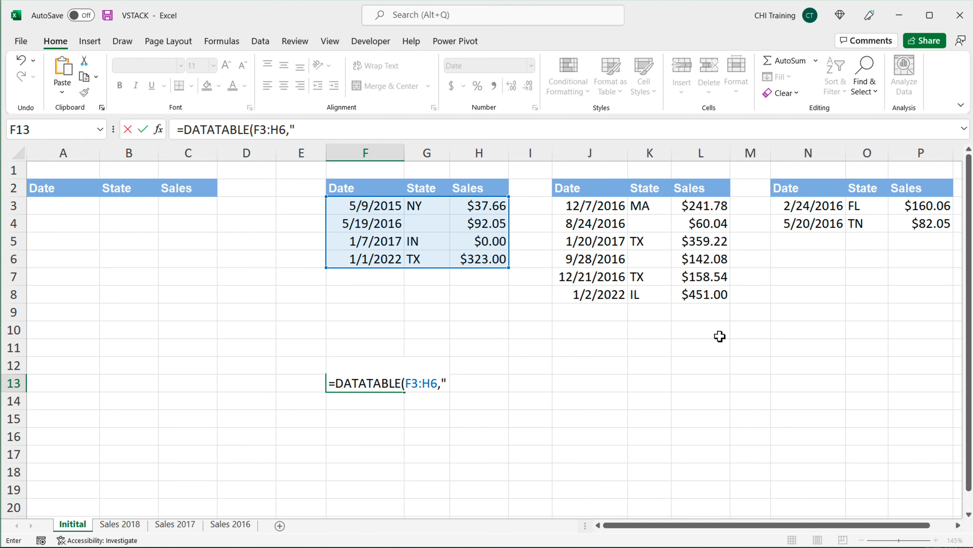
pyautogui.write('"Table 1"')
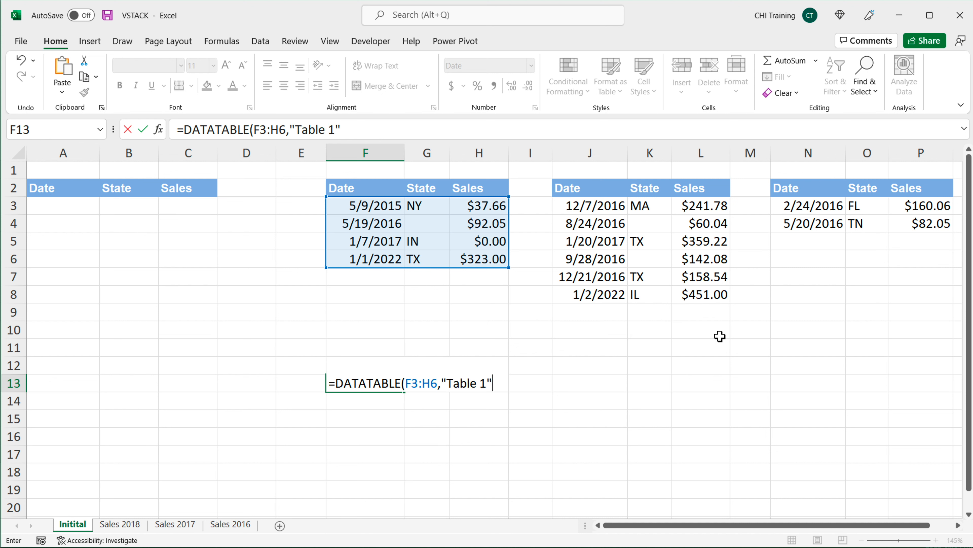
pyautogui.write(')')
pyautogui.press('Return')
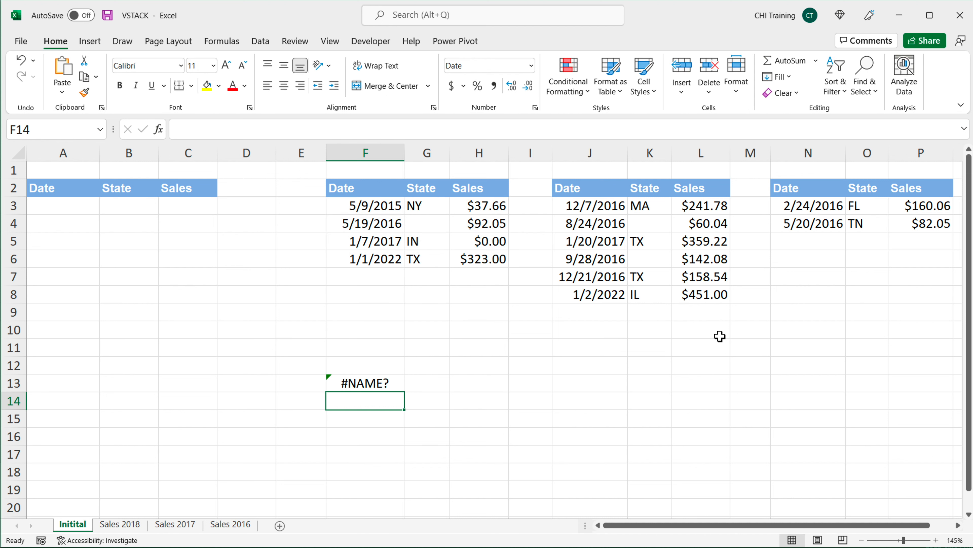
# Step: Clear the formula in F13
pyautogui.click(365, 206)
pyautogui.moveTo(365, 206); pyautogui.dragTo(494, 256)
pyautogui.moveTo(533, 208); pyautogui.dragTo(536, 256)
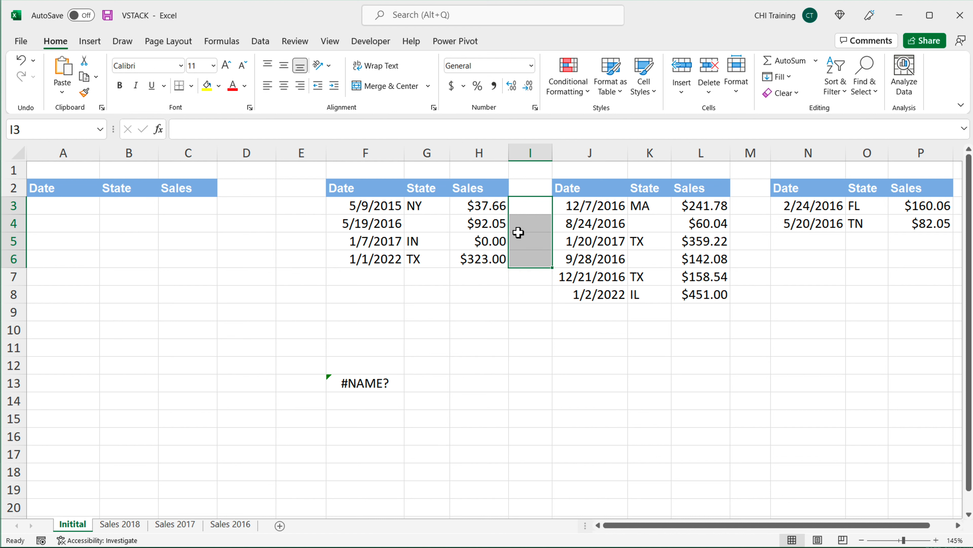
pyautogui.doubleClick(354, 386)
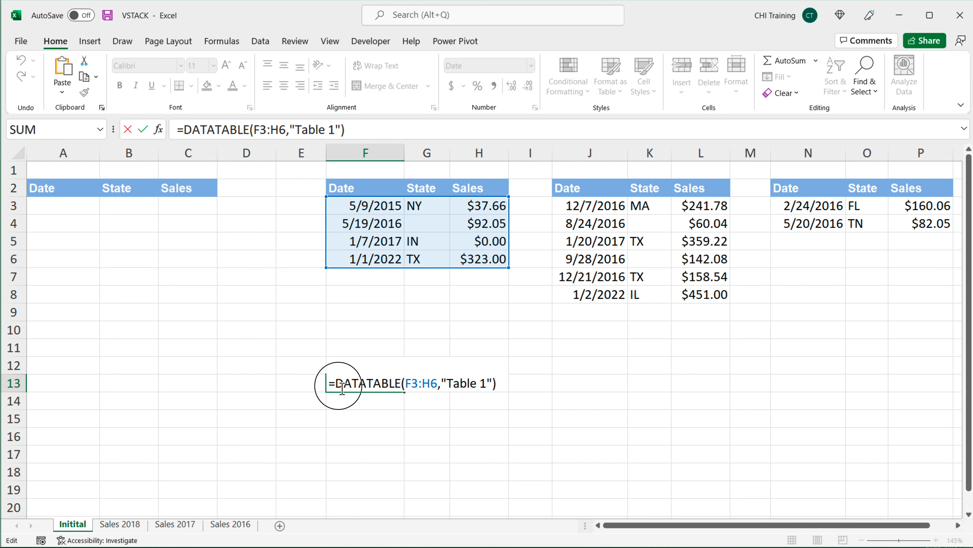
pyautogui.moveTo(336, 384); pyautogui.dragTo(515, 379)
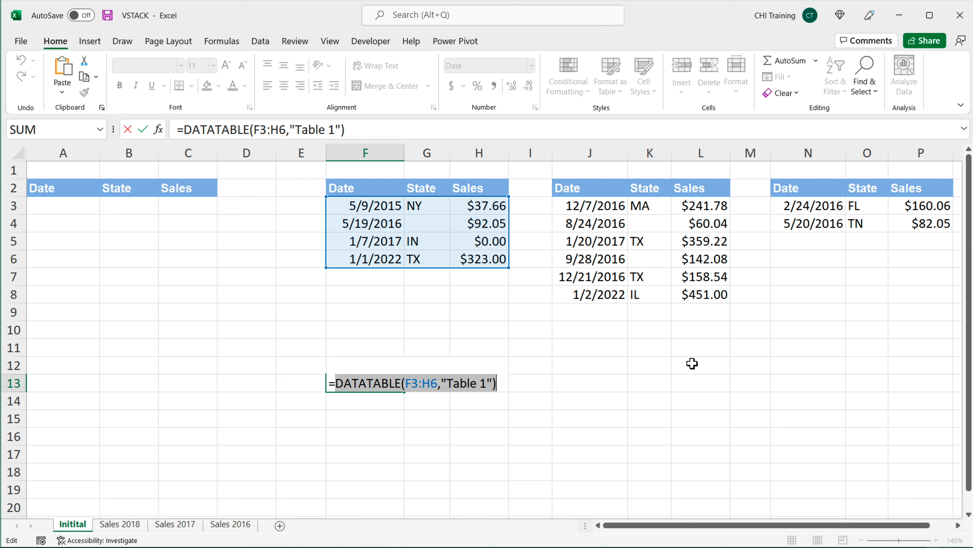
pyautogui.press('BackSpace')
pyautogui.press('BackSpace')
pyautogui.press('Return')
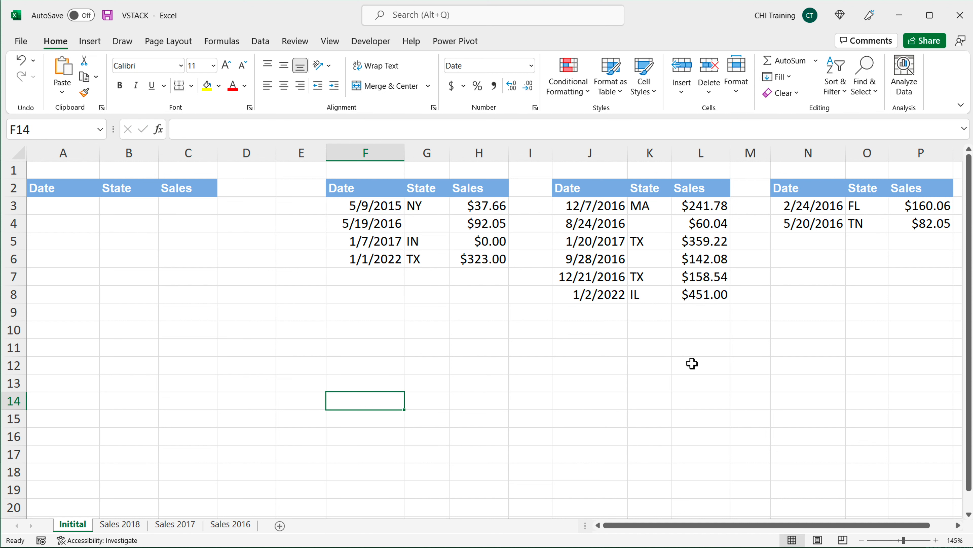
# Step: Begin a MAKEARRAY formula in F13 with 4 rows, 1 column and a LAMBDA function
pyautogui.press('Up')
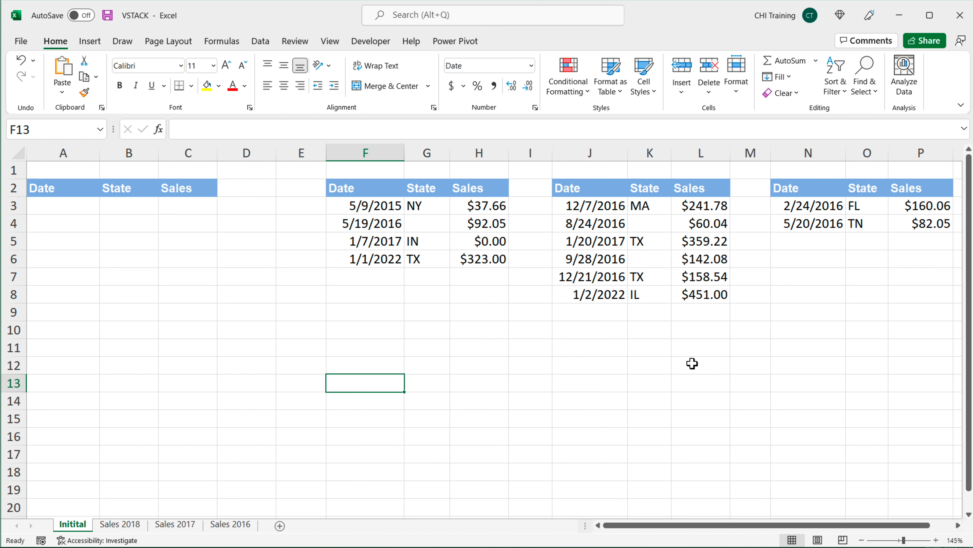
pyautogui.press('Down')
pyautogui.press('Up')
pyautogui.write('=MA')
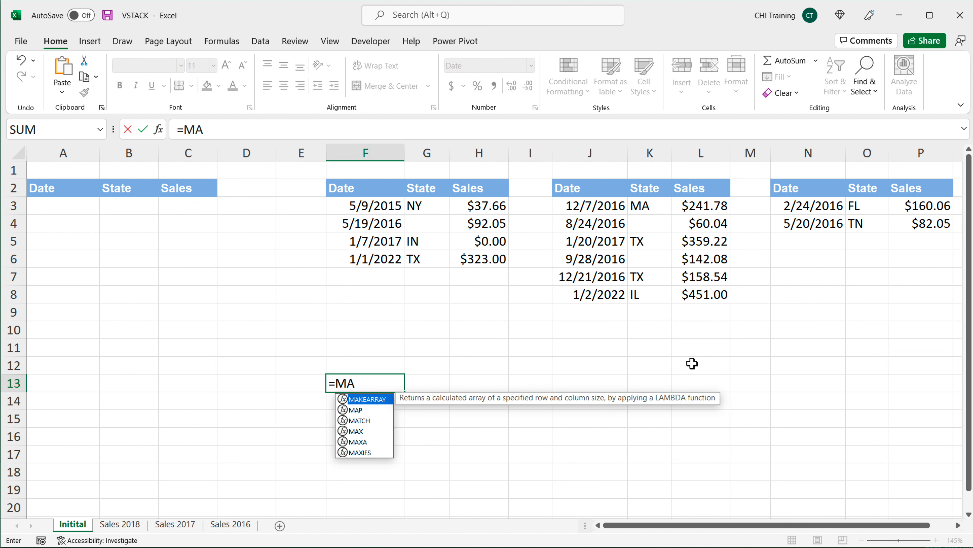
pyautogui.press('Tab')
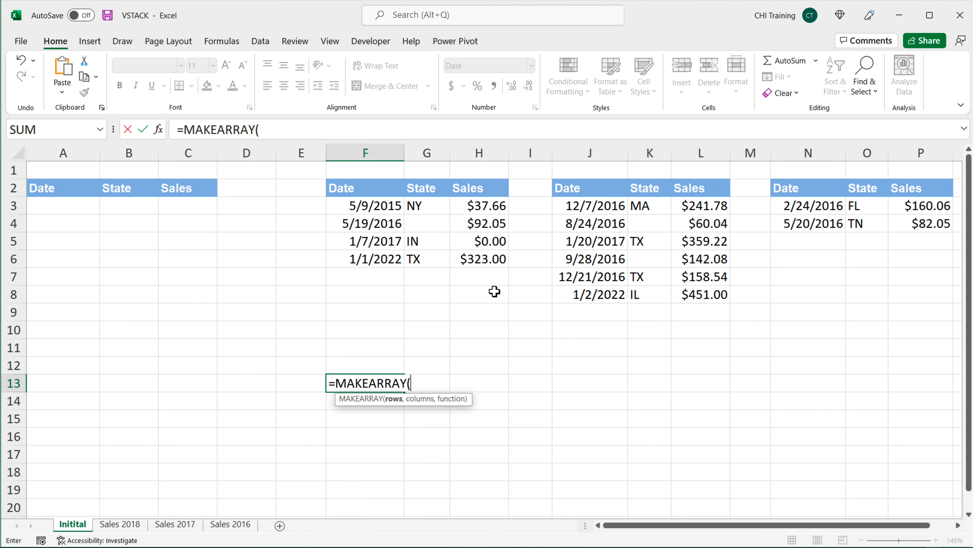
pyautogui.write('4,1')
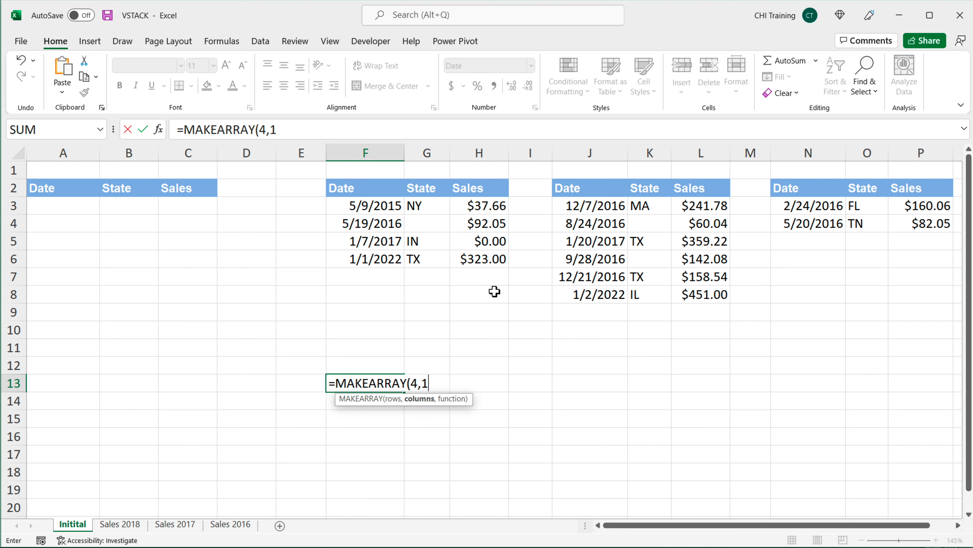
pyautogui.write(',LAM')
pyautogui.press('Tab')
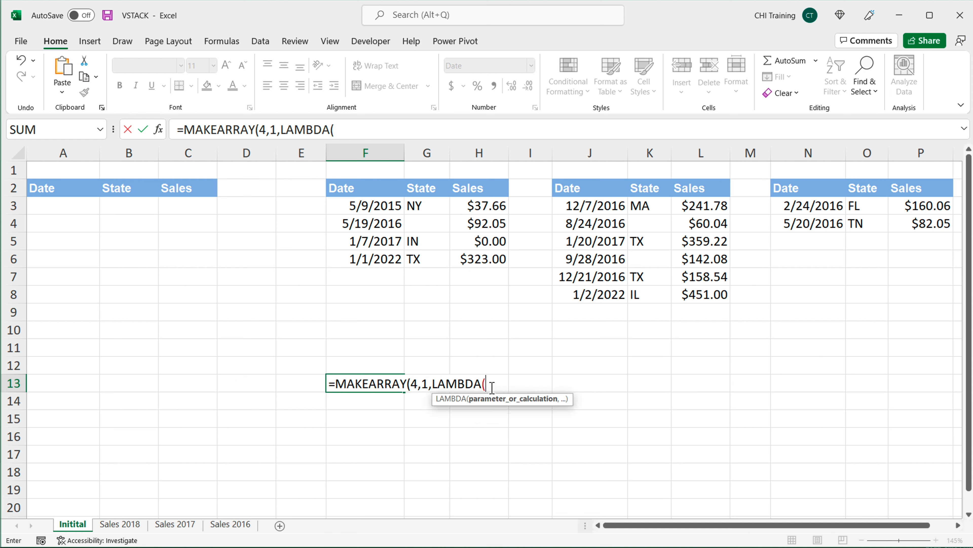
# Step: Complete the LAMBDA with parameters r and c returning r*c, and enter =MAKEARRAY(4,1,LAMBDA(r,c,r*c))
pyautogui.click(416, 384)
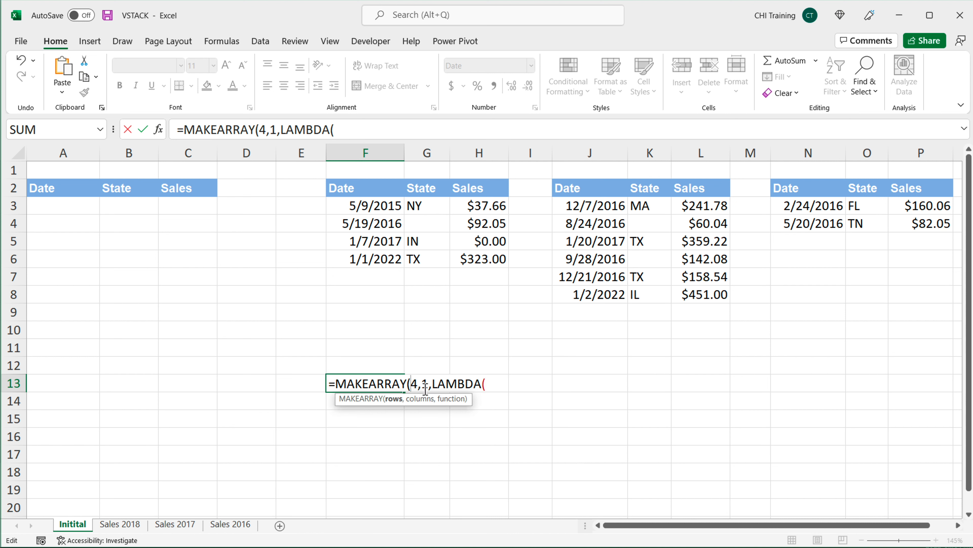
pyautogui.doubleClick(426, 383)
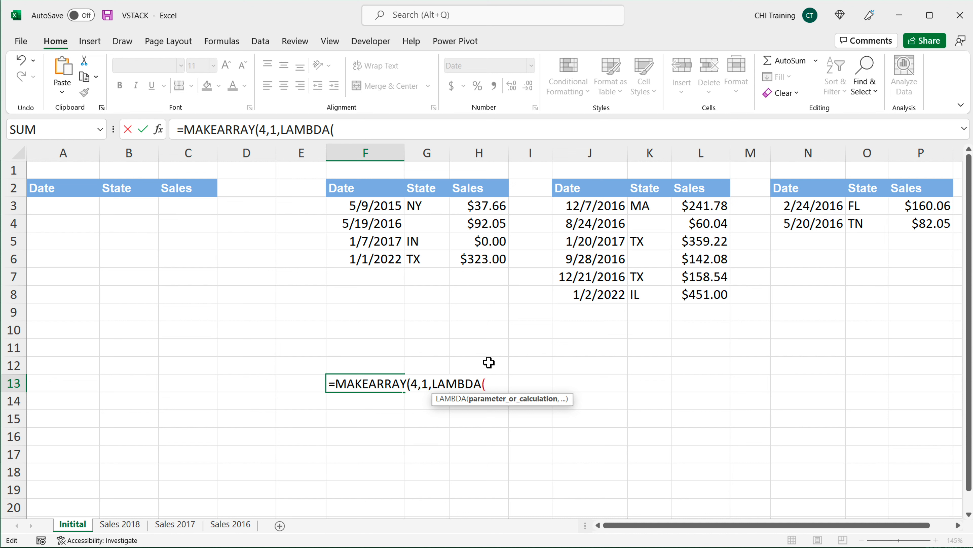
pyautogui.write('r,c')
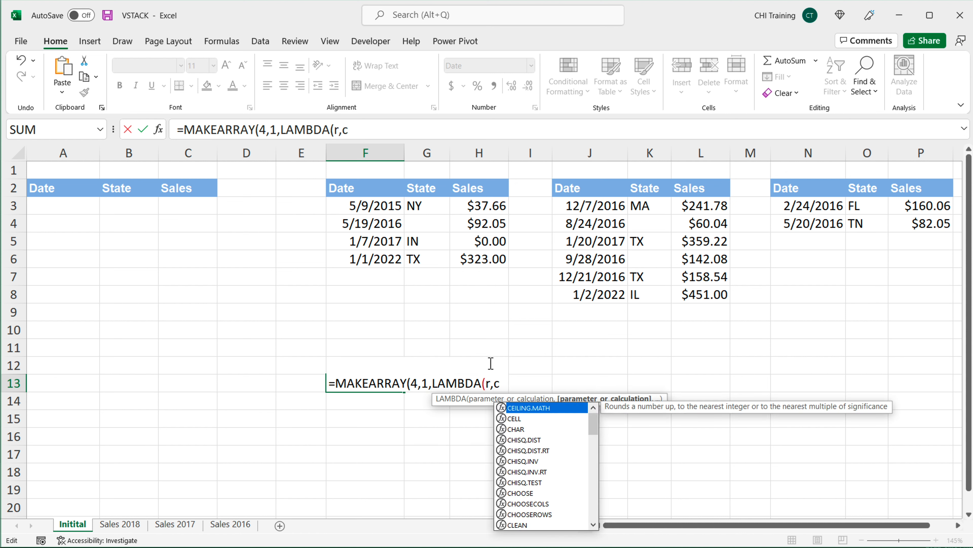
pyautogui.write(',')
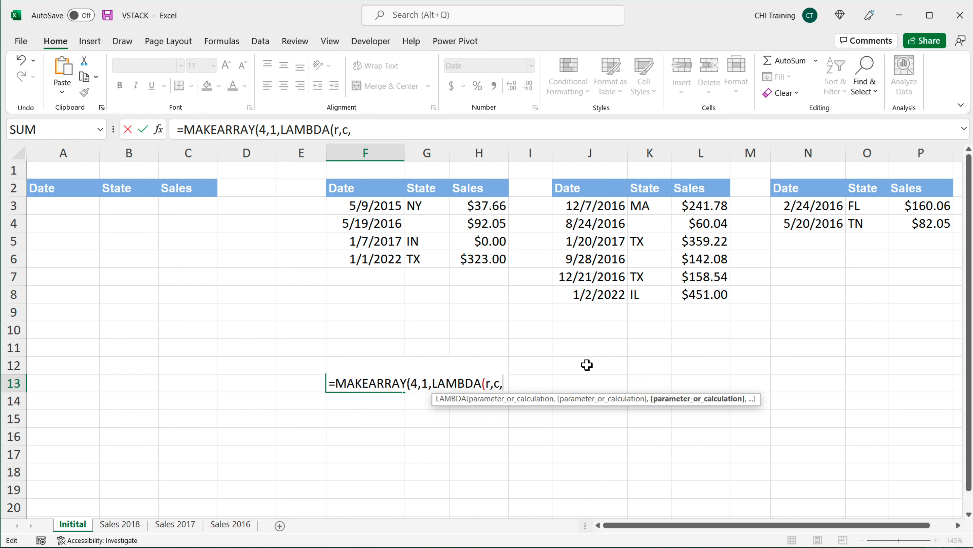
pyautogui.write('r*c')
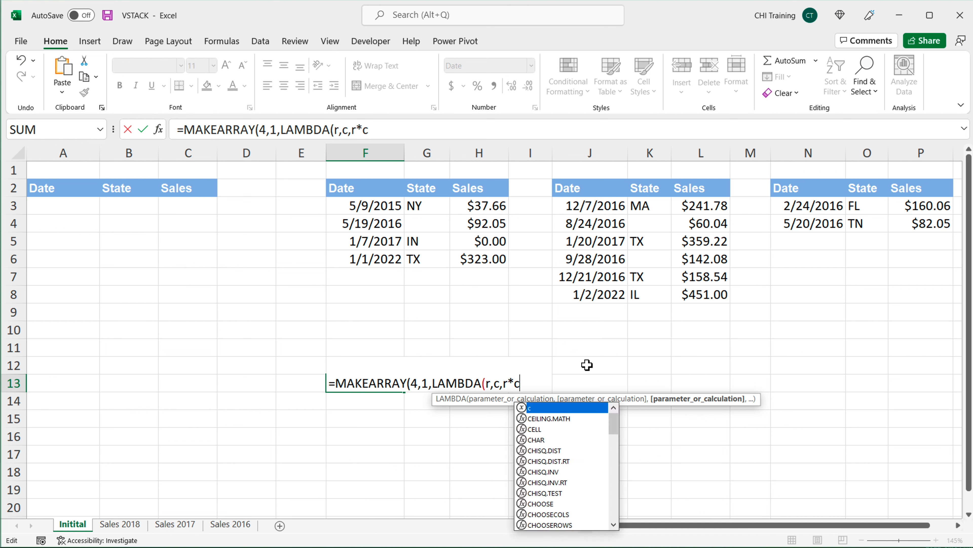
pyautogui.write(')')
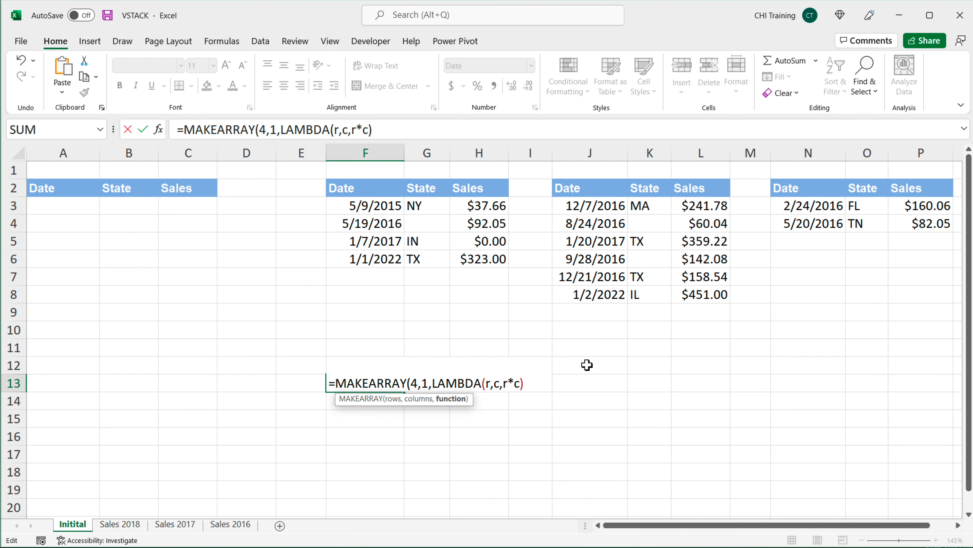
pyautogui.write(')')
pyautogui.press('Return')
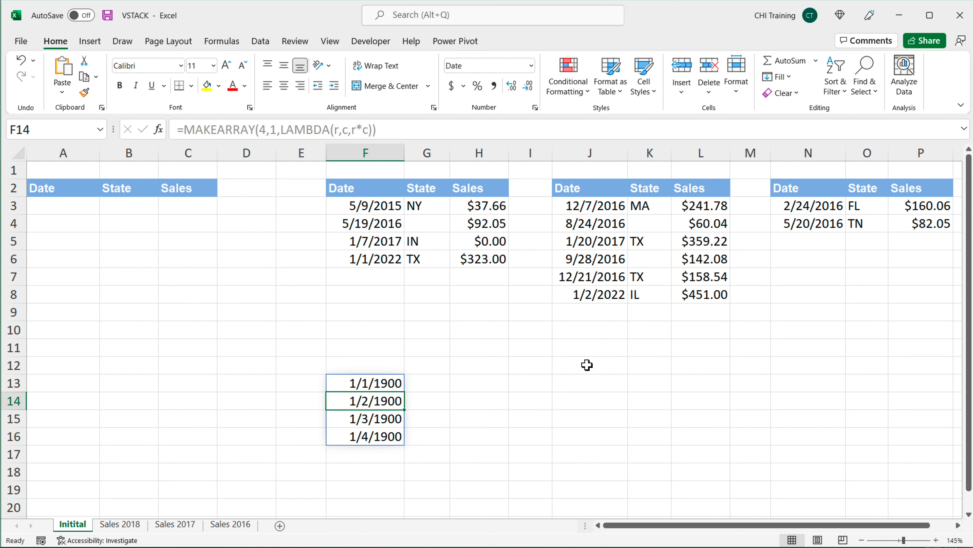
# Step: Format the spilled results in F13:F16 as General
pyautogui.moveTo(382, 383); pyautogui.dragTo(383, 441)
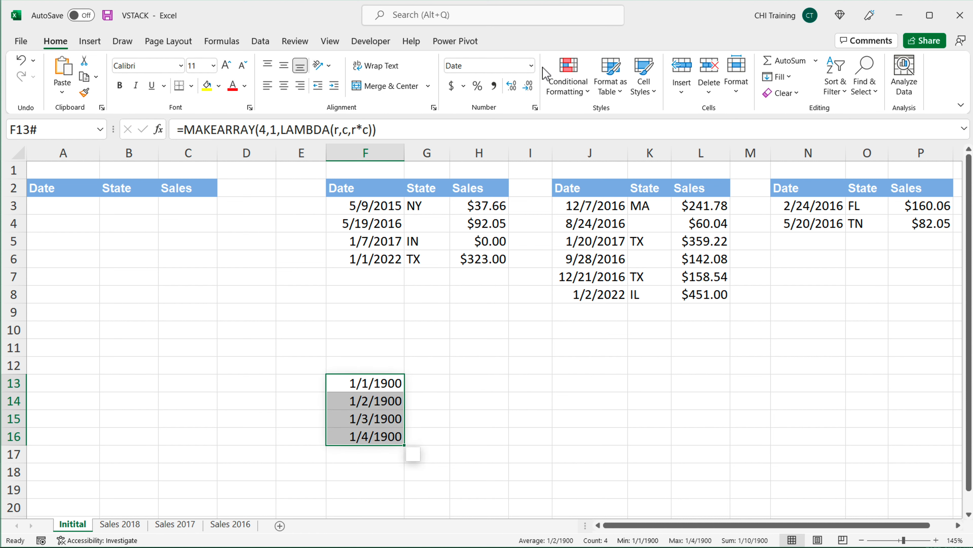
pyautogui.click(530, 66)
pyautogui.click(528, 92)
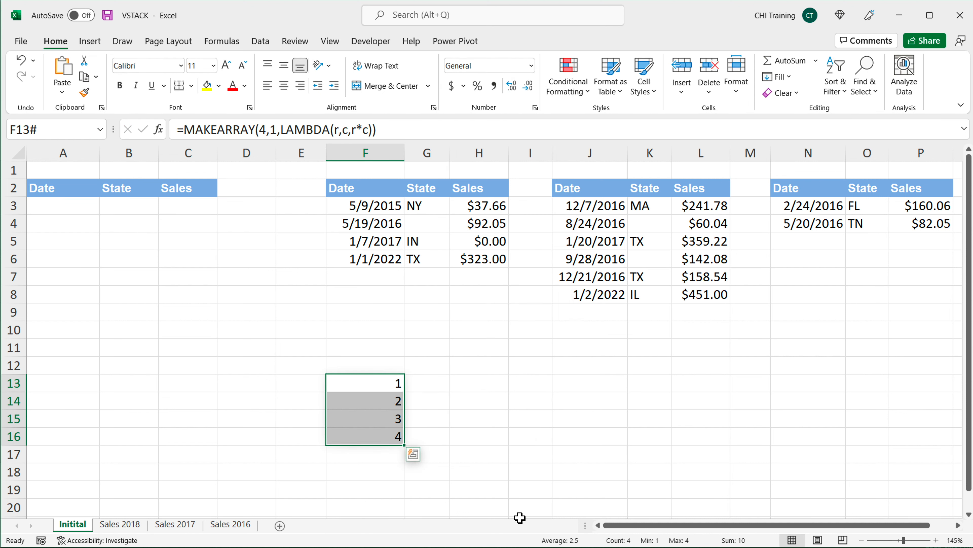
# Step: Inspect the individual spilled cells in F13:F16
pyautogui.click(369, 385)
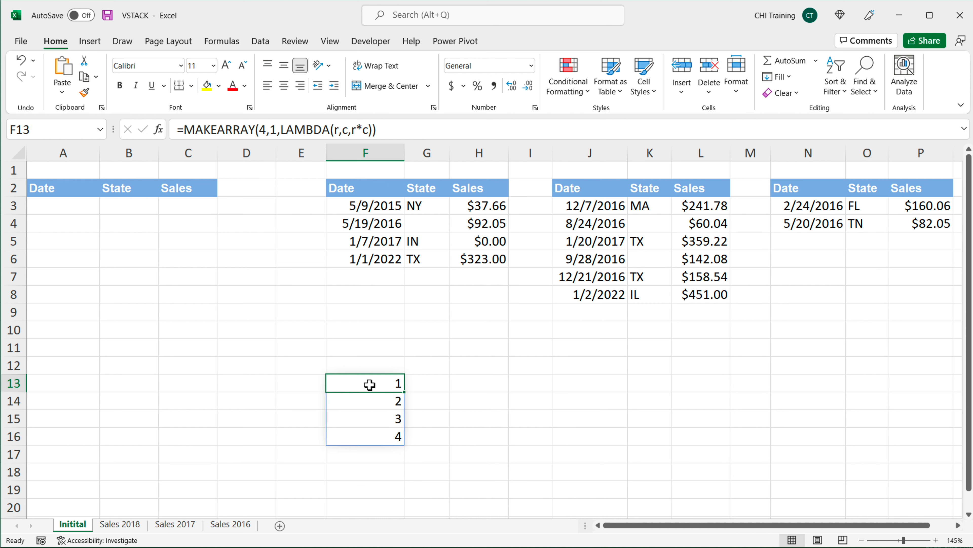
pyautogui.click(390, 401)
pyautogui.click(391, 419)
pyautogui.click(390, 437)
pyautogui.click(390, 389)
# Step: Change the MAKEARRAY columns argument in F13 to 3
pyautogui.doubleClick(393, 383)
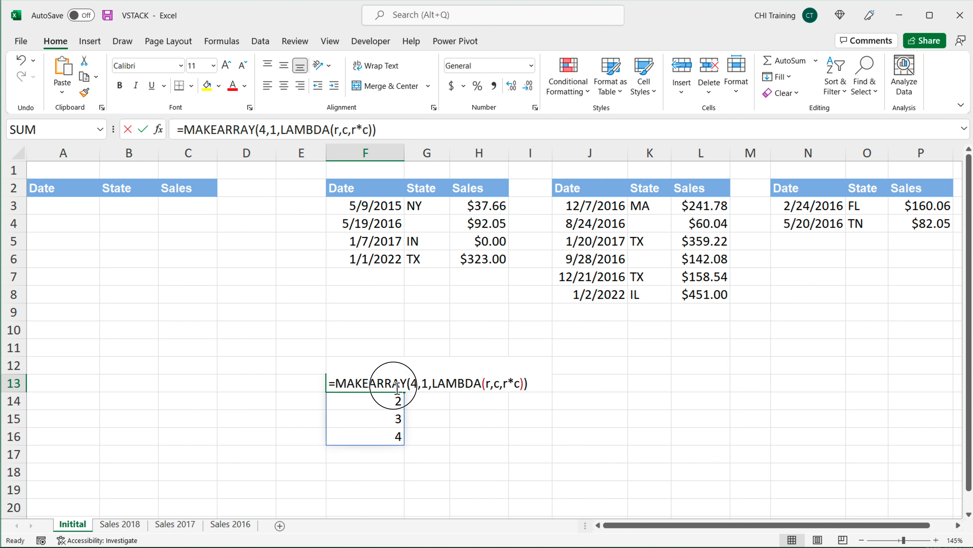
pyautogui.doubleClick(416, 383)
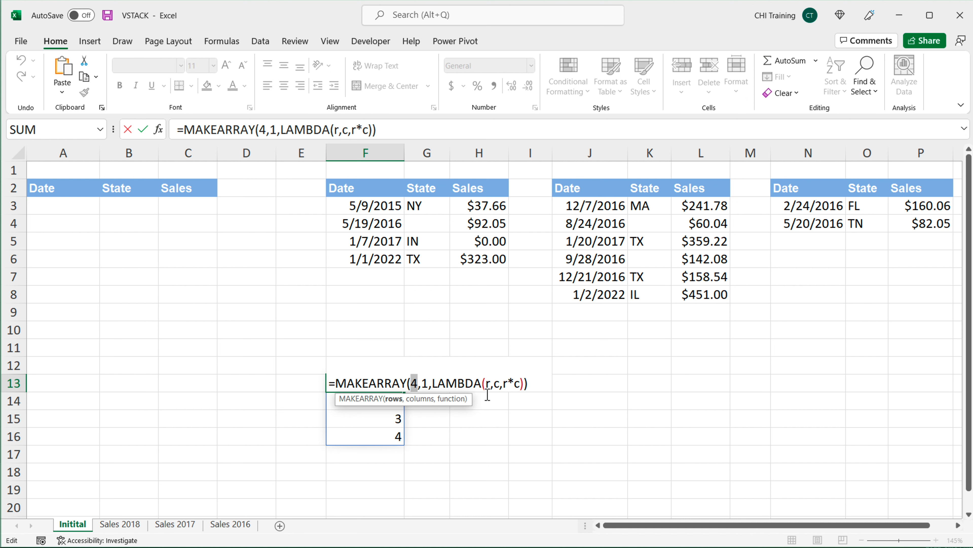
pyautogui.doubleClick(425, 383)
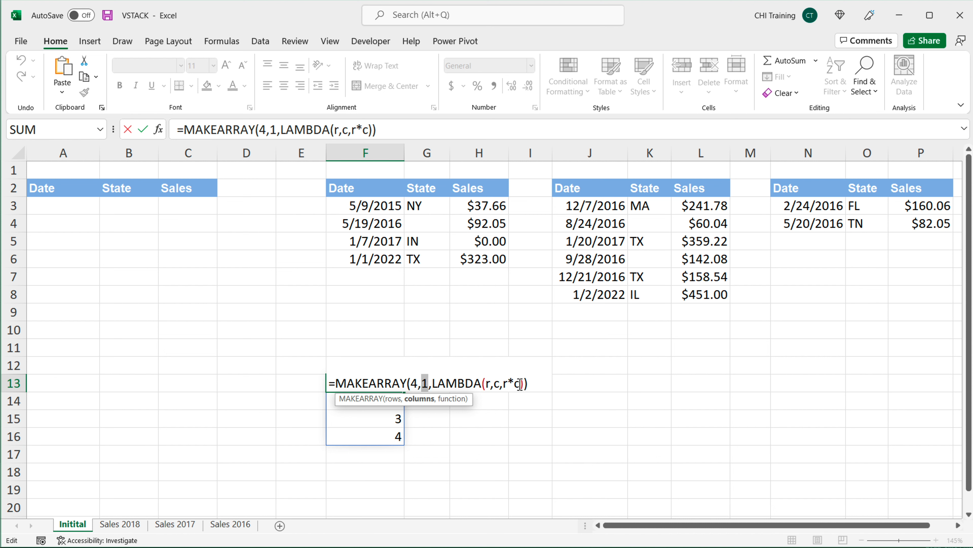
pyautogui.write('3')
pyautogui.press('Return')
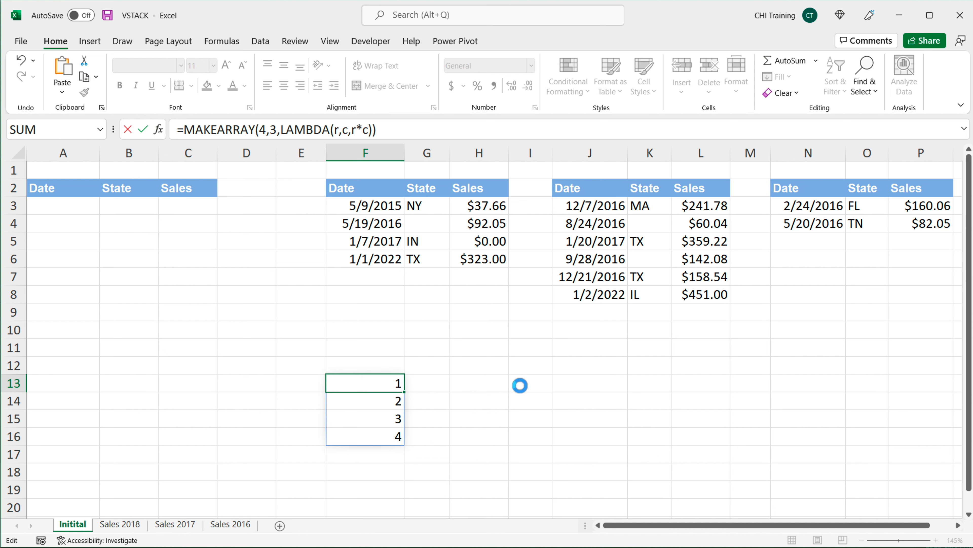
# Step: Inspect the cells of the spilled 4-by-3 array starting at F13
pyautogui.click(377, 386)
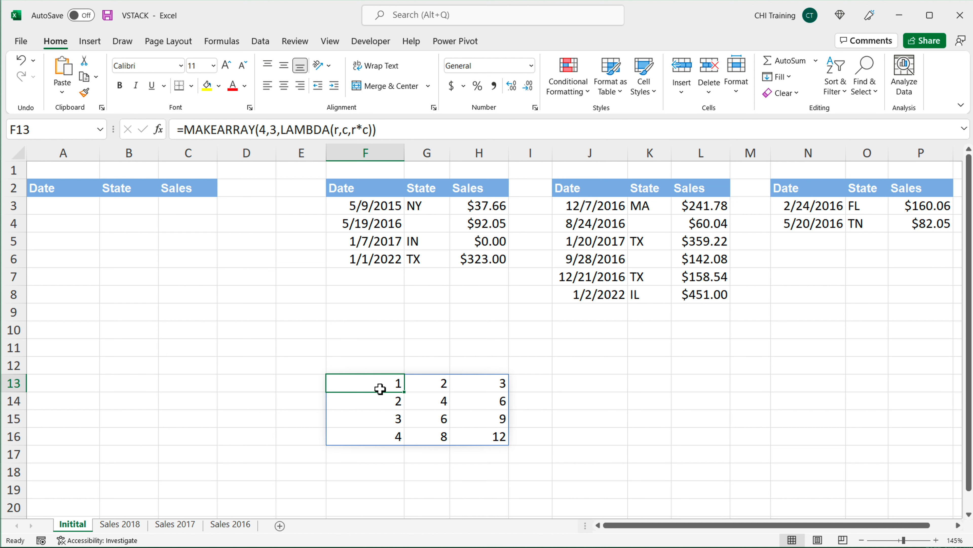
pyautogui.click(388, 400)
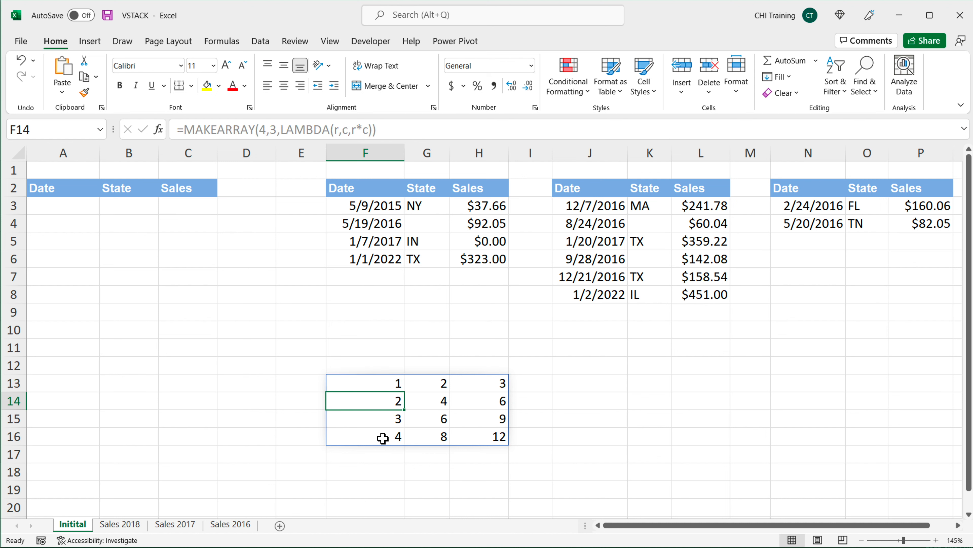
pyautogui.moveTo(387, 385); pyautogui.dragTo(383, 435)
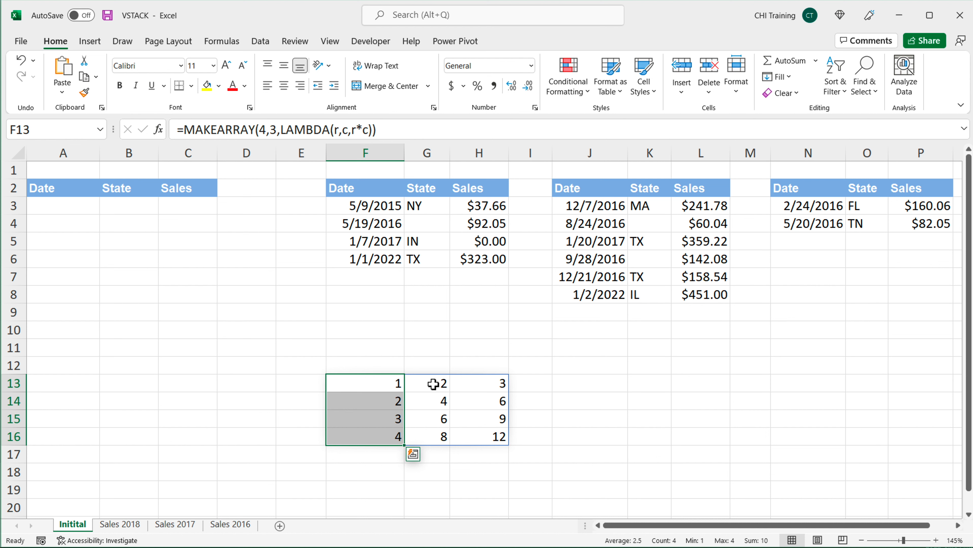
# Step: Replace the LAMBDA calculation r*c in the F13 MAKEARRAY formula with the text "Apple"
pyautogui.moveTo(433, 384); pyautogui.dragTo(426, 435)
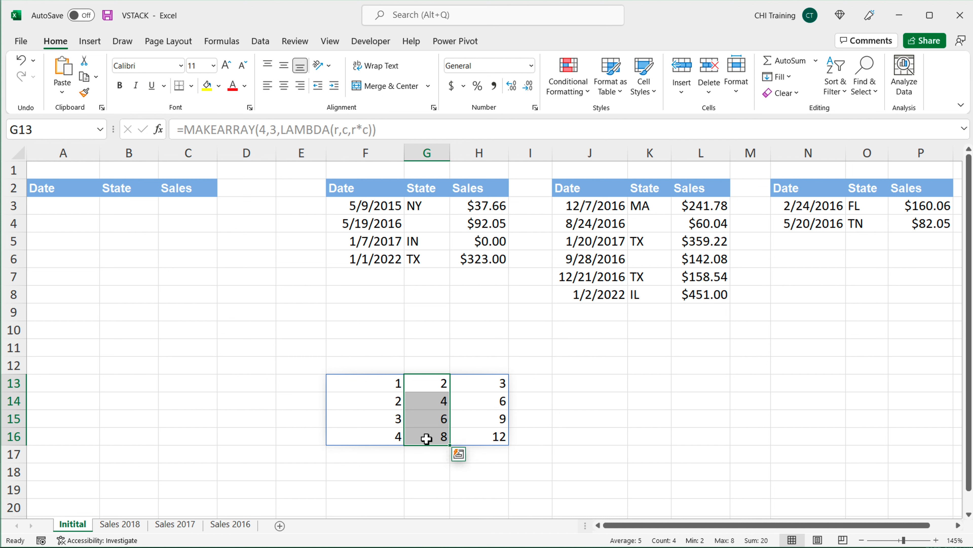
pyautogui.click(365, 383)
pyautogui.doubleClick(371, 384)
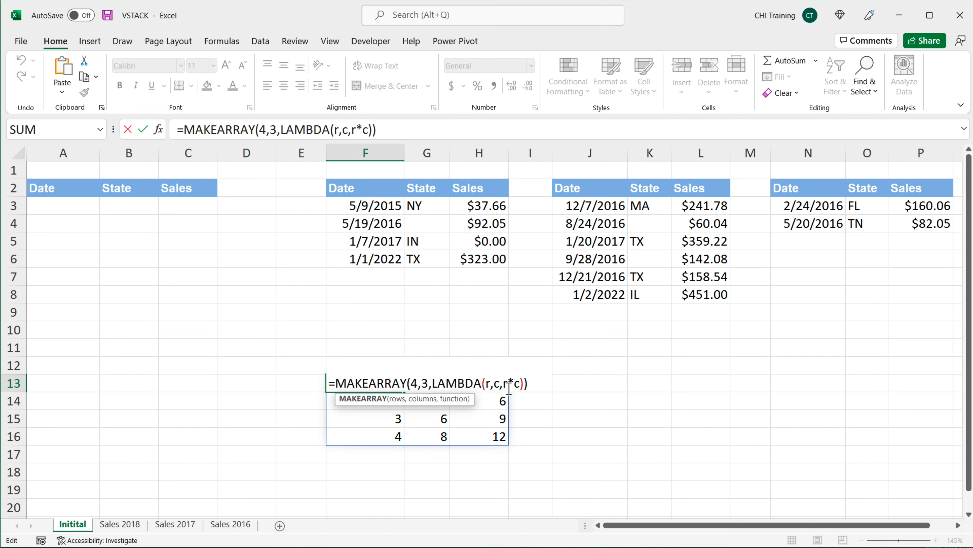
pyautogui.click(497, 383)
pyautogui.click(490, 384)
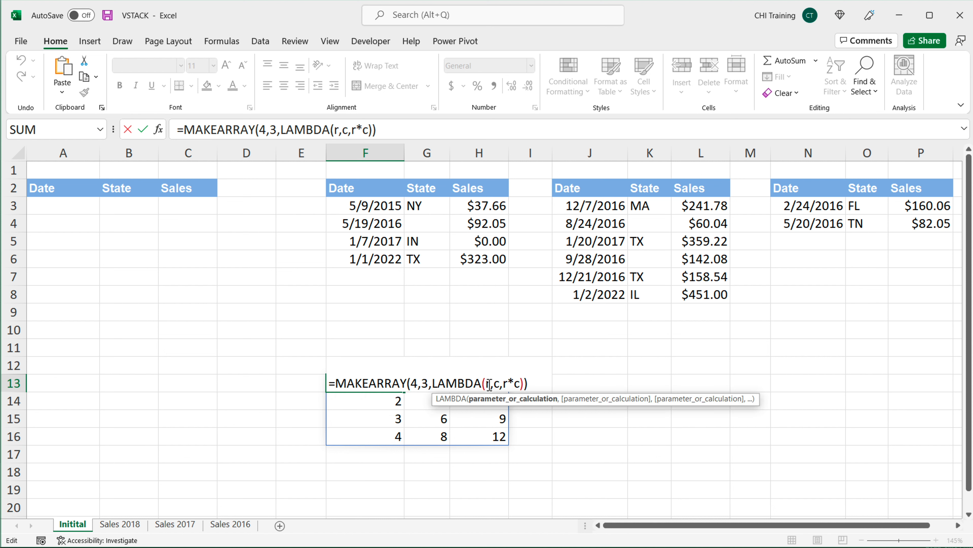
pyautogui.moveTo(520, 383); pyautogui.dragTo(503, 383)
pyautogui.write('"')
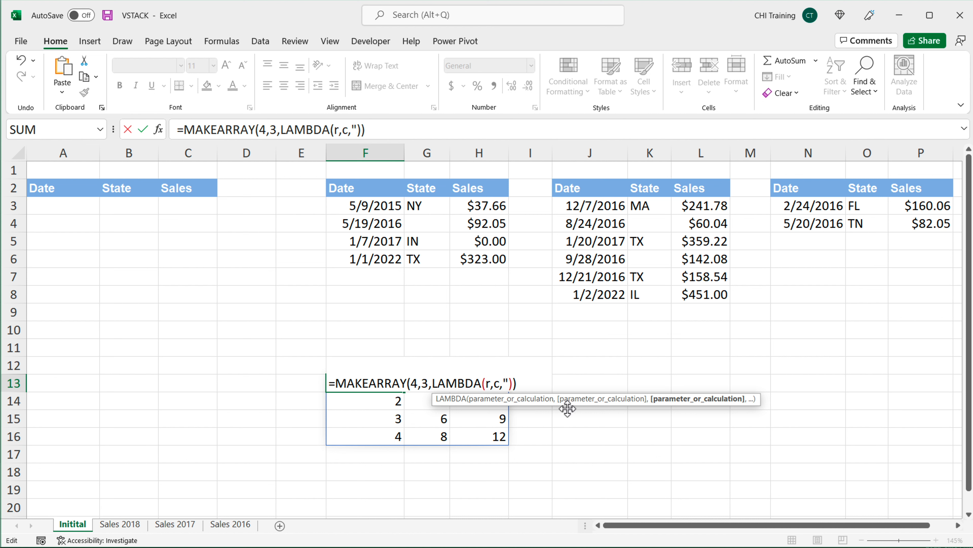
pyautogui.write('Apple"')
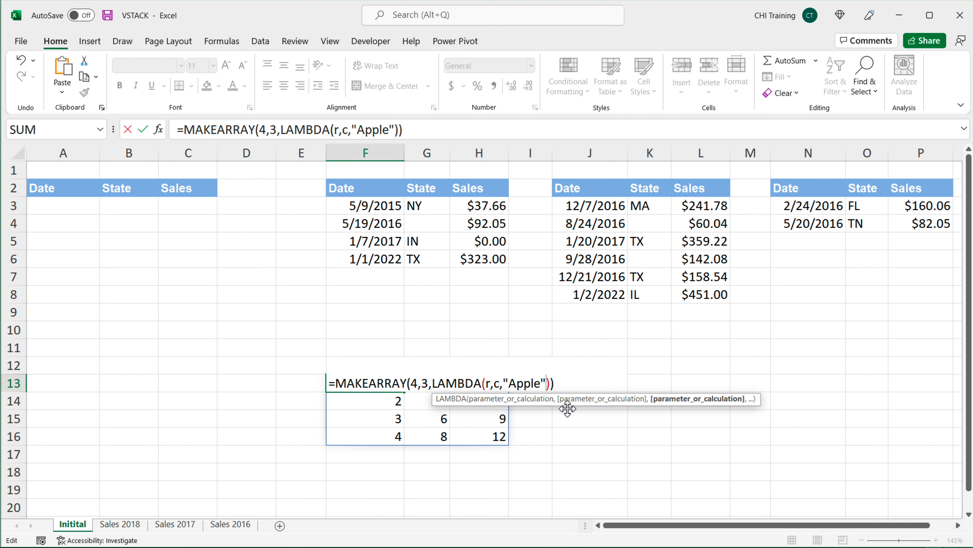
pyautogui.press('Right')
pyautogui.press('Right')
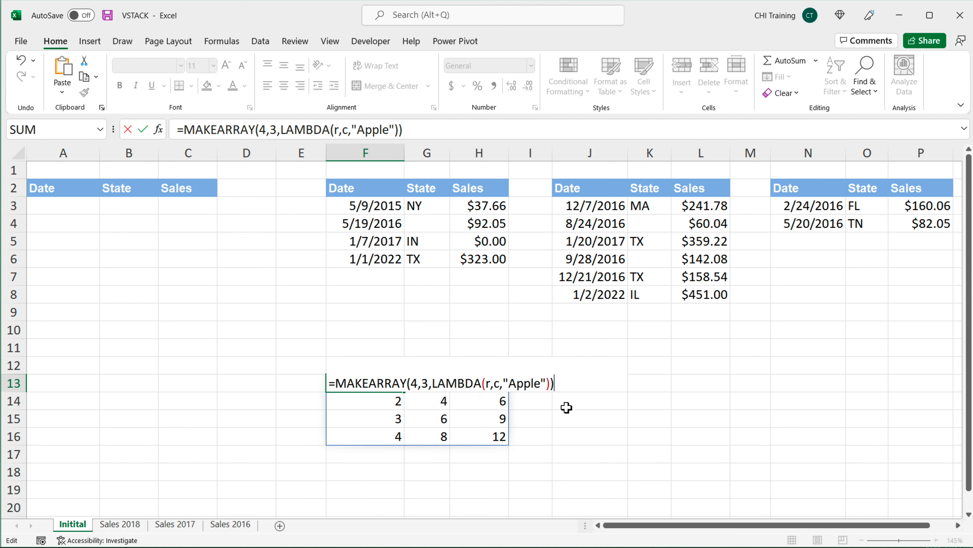
pyautogui.press('Return')
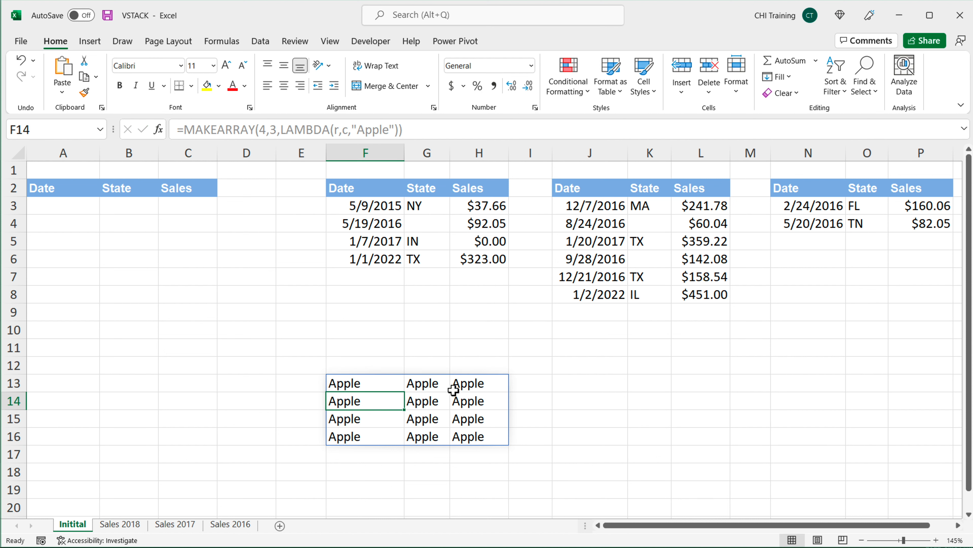
# Step: Change the MAKEARRAY columns argument in F13 to 1
pyautogui.moveTo(362, 384); pyautogui.dragTo(448, 388)
pyautogui.click(364, 385)
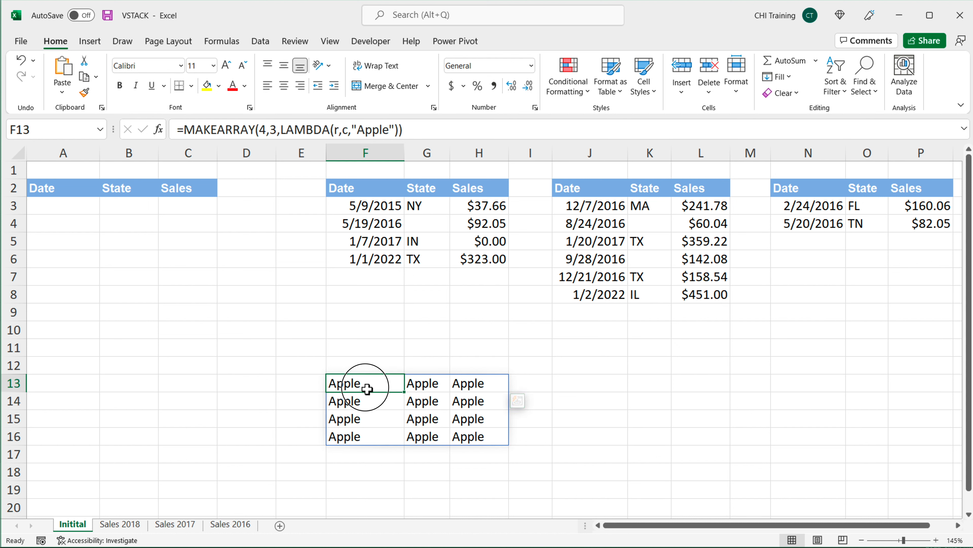
pyautogui.doubleClick(368, 385)
pyautogui.click(429, 383)
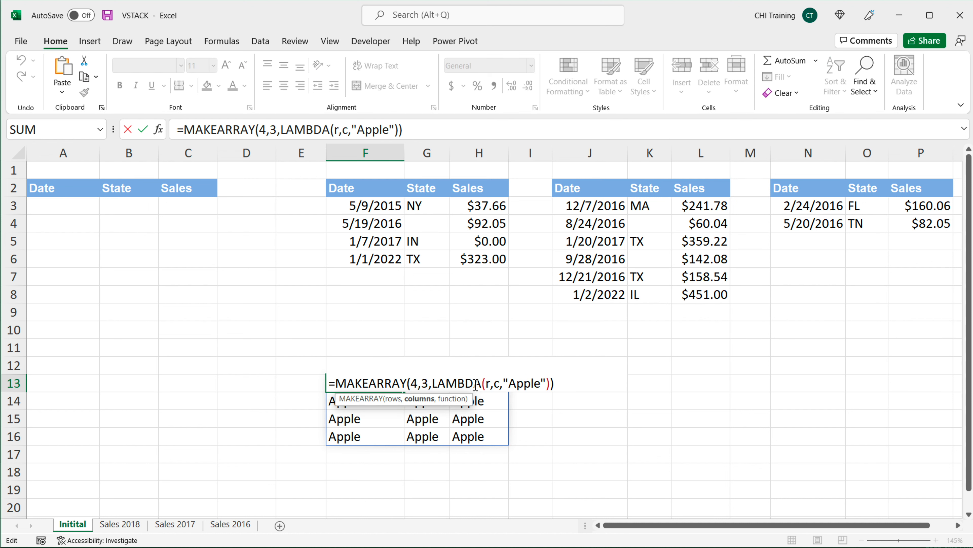
pyautogui.press('BackSpace')
pyautogui.write('1')
pyautogui.press('Return')
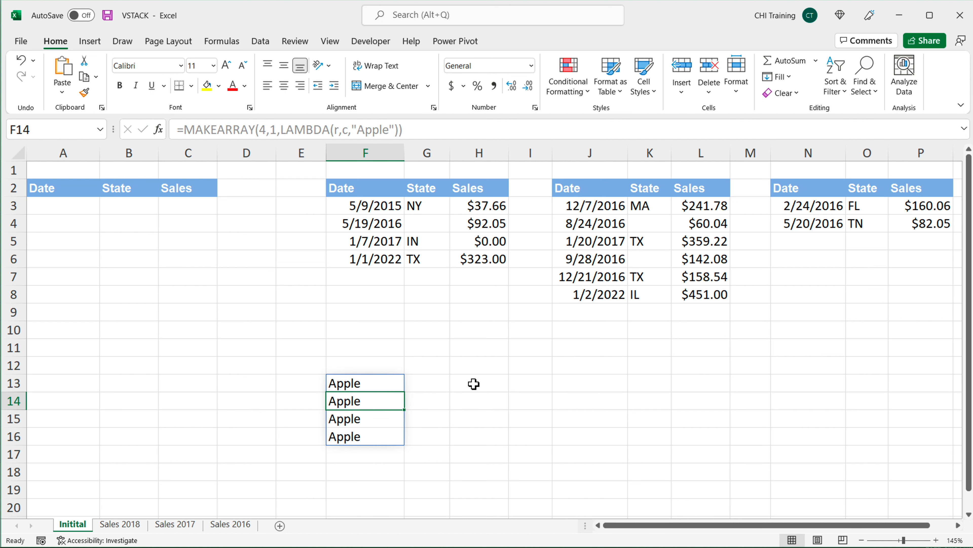
# Step: Replace the MAKEARRAY rows argument with ROWS(F3:H6)
pyautogui.doubleClick(377, 383)
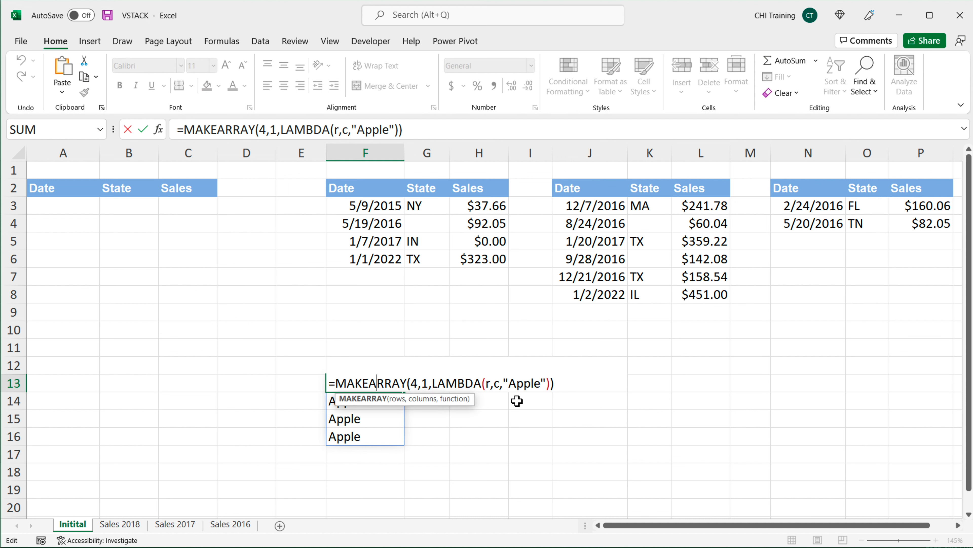
pyautogui.press('Right')
pyautogui.doubleClick(414, 384)
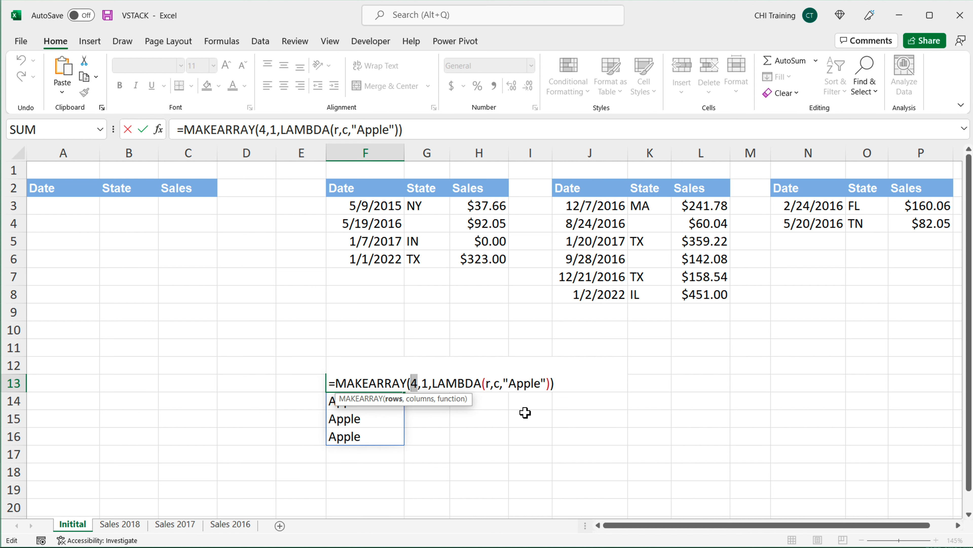
pyautogui.write('ROWS()')
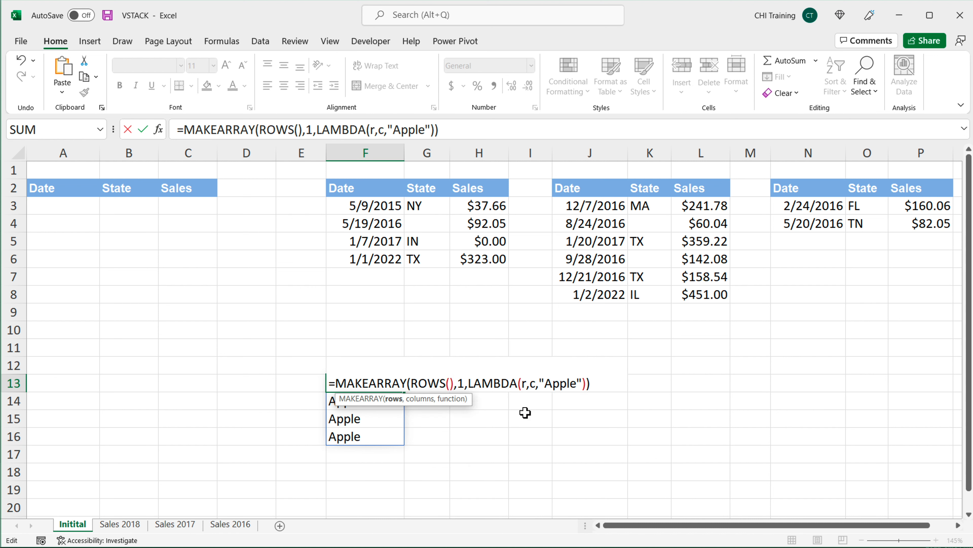
pyautogui.press('Left')
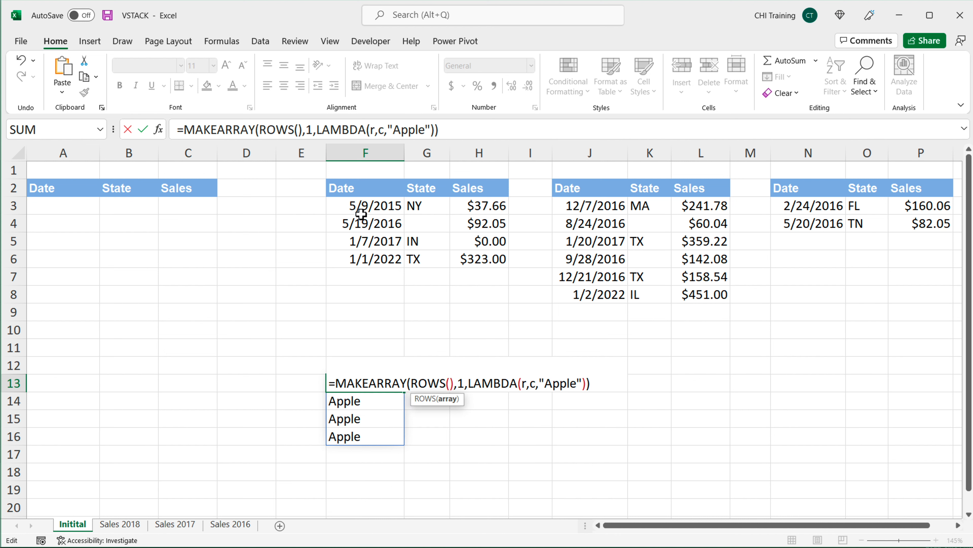
pyautogui.moveTo(360, 213); pyautogui.dragTo(493, 258)
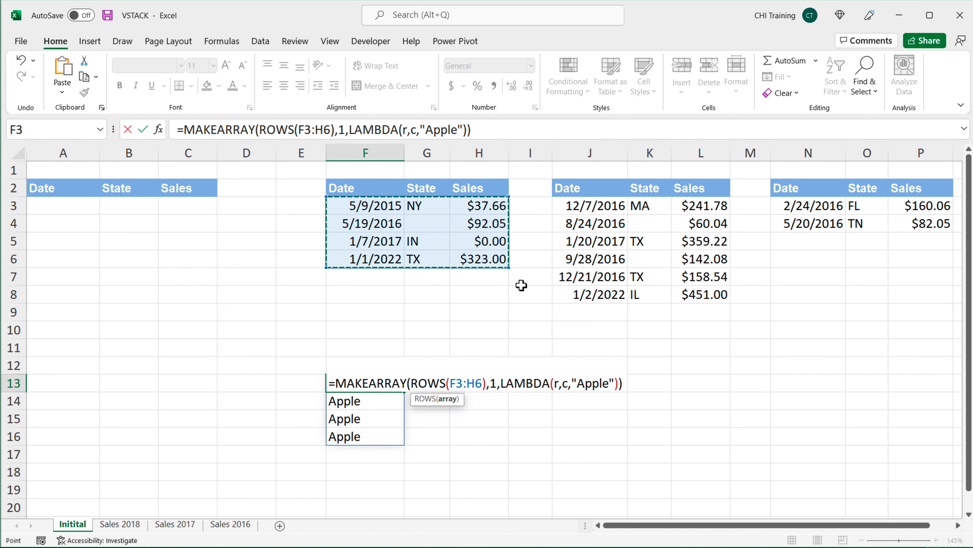
pyautogui.press('Return')
# Step: Change the ROWS reference in the F13 formula to J3:L8
pyautogui.moveTo(372, 384); pyautogui.dragTo(380, 451)
pyautogui.doubleClick(356, 383)
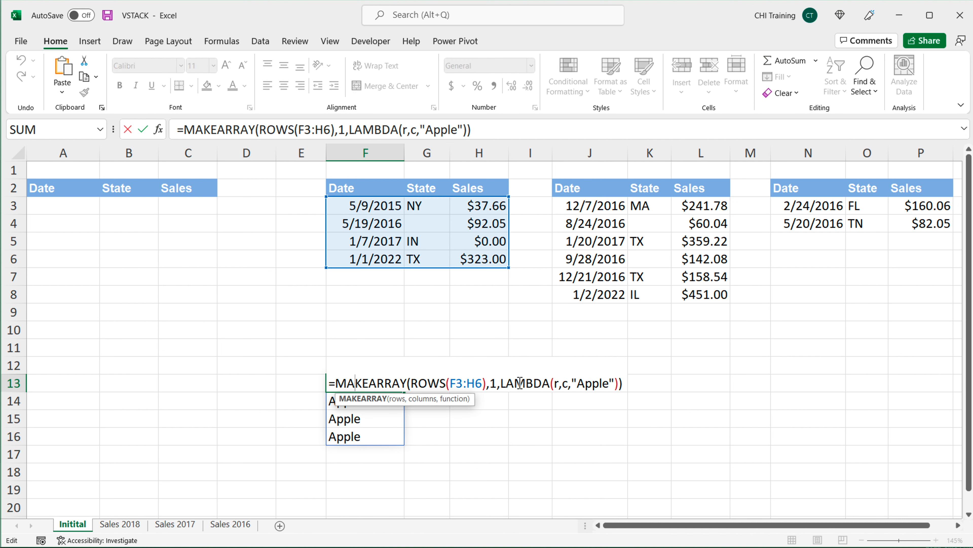
pyautogui.moveTo(453, 384); pyautogui.dragTo(484, 386)
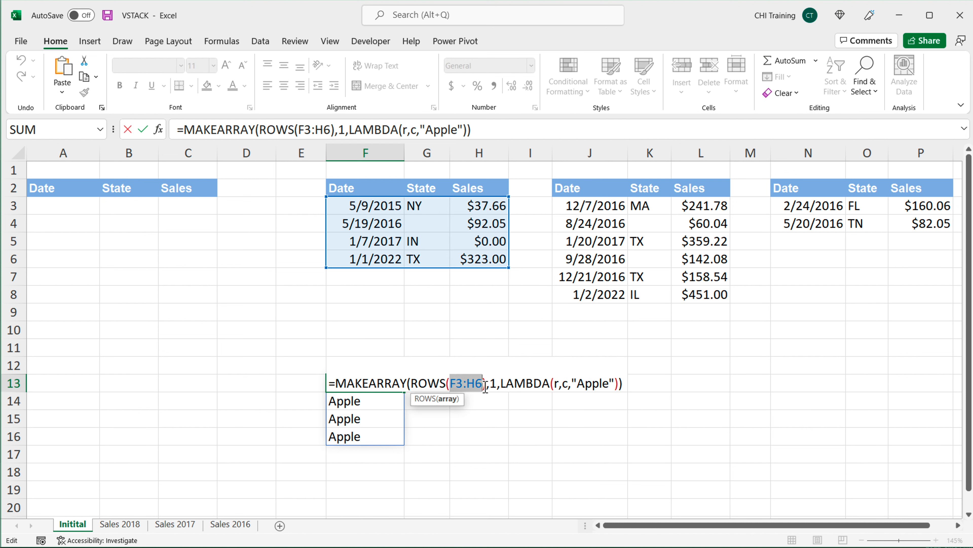
pyautogui.press('BackSpace')
pyautogui.moveTo(586, 207); pyautogui.dragTo(710, 293)
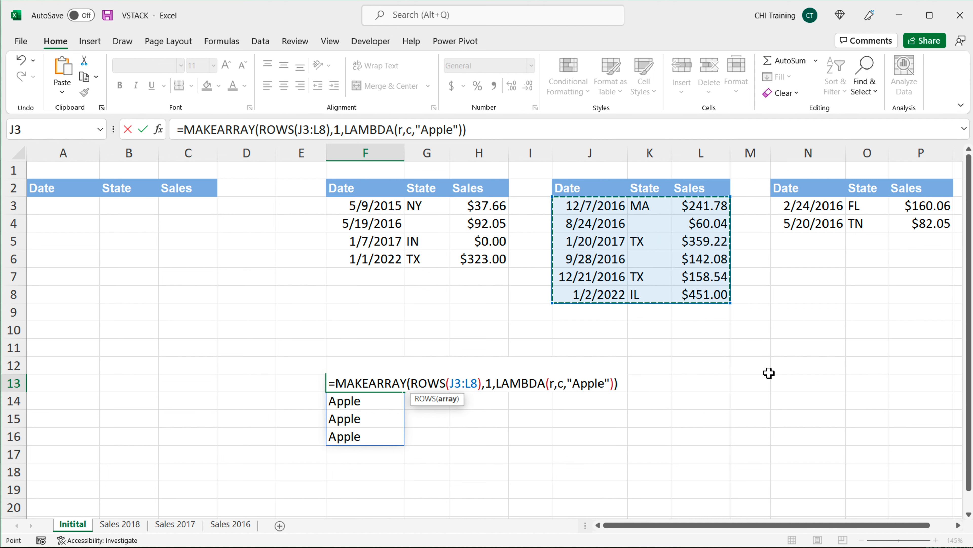
pyautogui.press('Return')
# Step: Compare the spilled result with J3:J8, then switch the ROWS reference back to F3:H6
pyautogui.moveTo(373, 387); pyautogui.dragTo(375, 473)
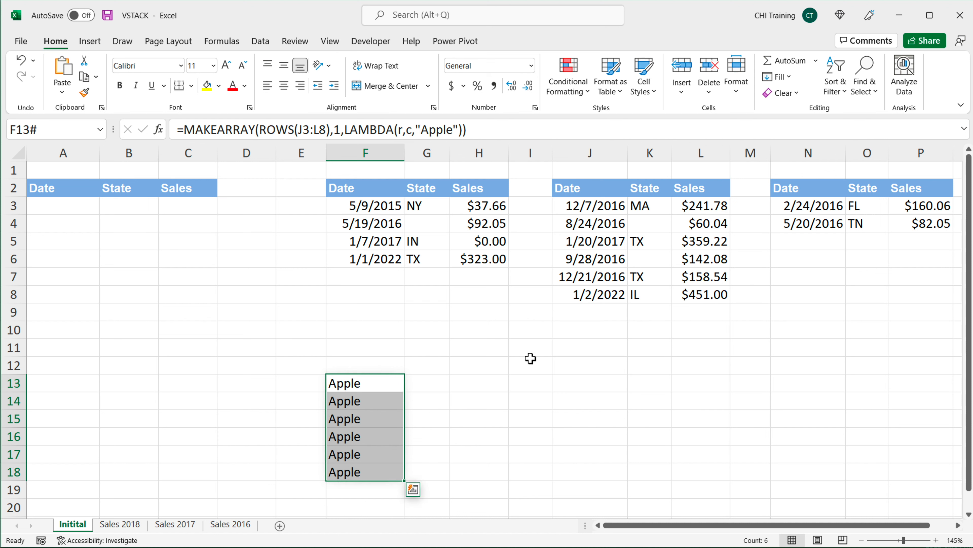
pyautogui.moveTo(619, 215); pyautogui.dragTo(587, 311)
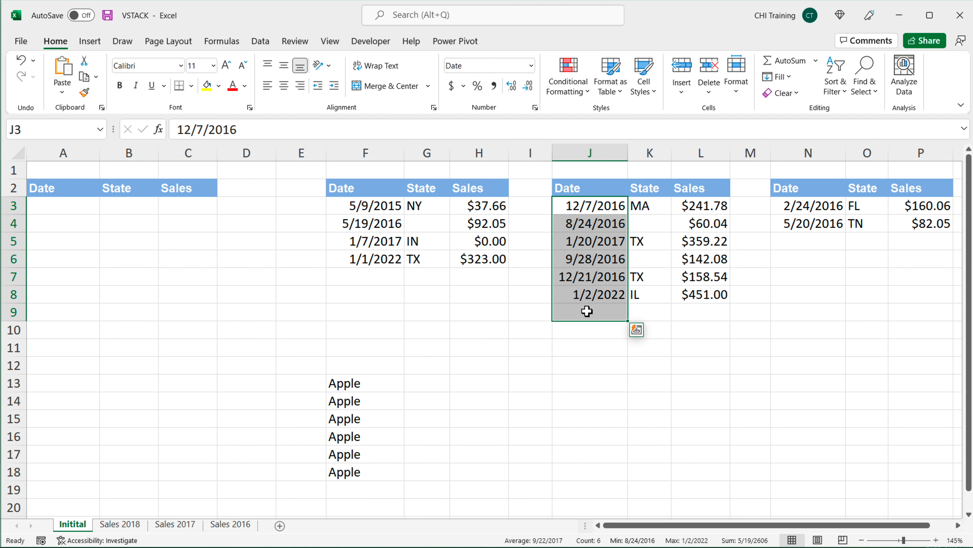
pyautogui.doubleClick(349, 383)
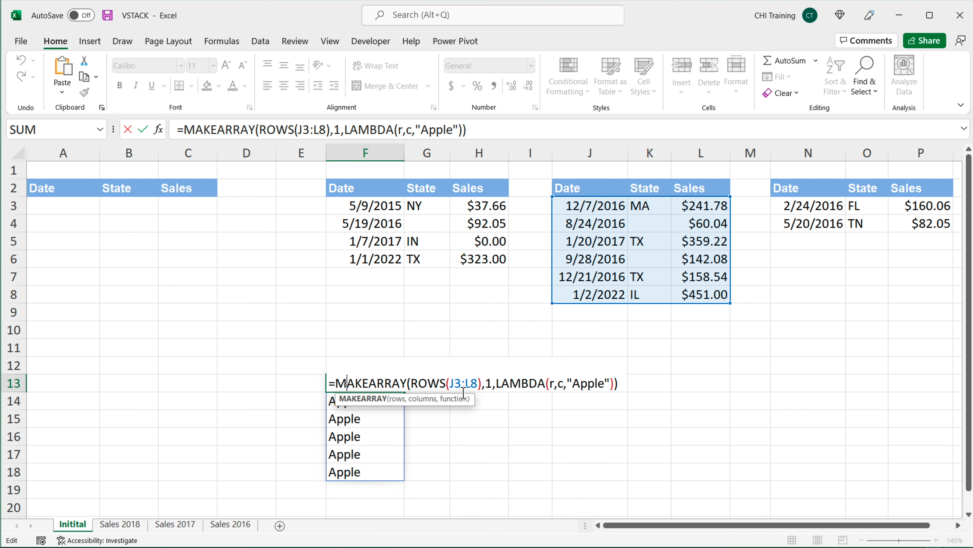
pyautogui.moveTo(477, 384); pyautogui.dragTo(449, 383)
pyautogui.press('BackSpace')
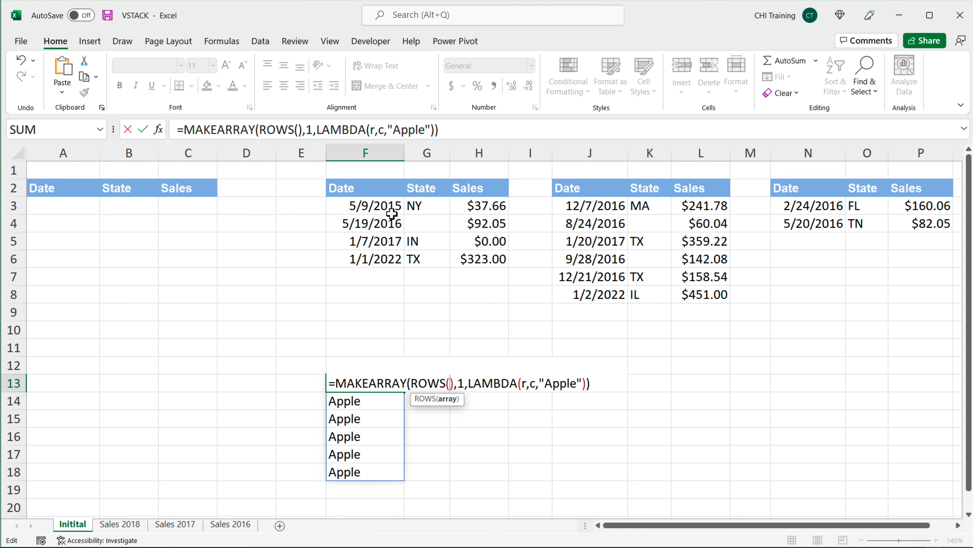
pyautogui.moveTo(379, 213); pyautogui.dragTo(477, 258)
pyautogui.press('Return')
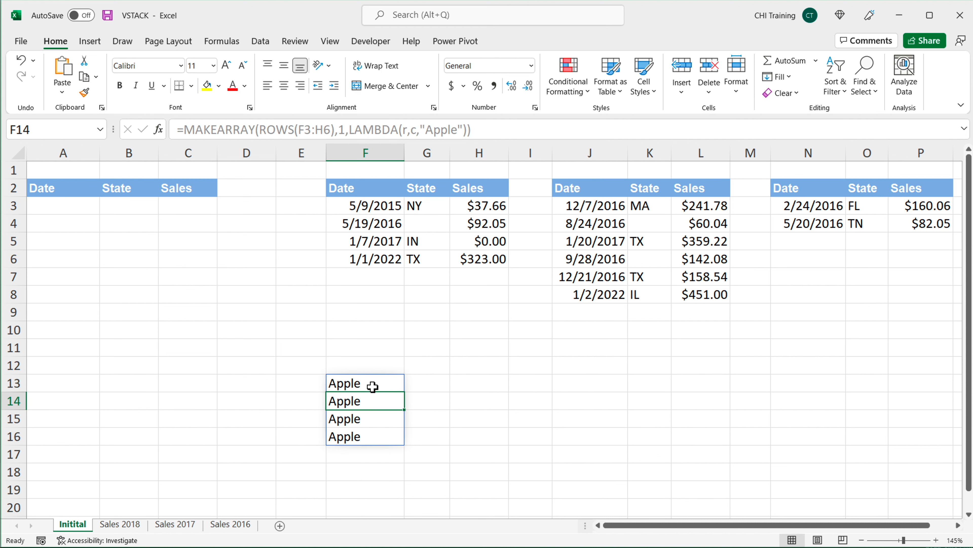
# Step: Wrap the F13 MAKEARRAY formula in HSTACK with F3:H6 as its first array
pyautogui.moveTo(377, 207); pyautogui.dragTo(498, 266)
pyautogui.moveTo(341, 381); pyautogui.dragTo(347, 440)
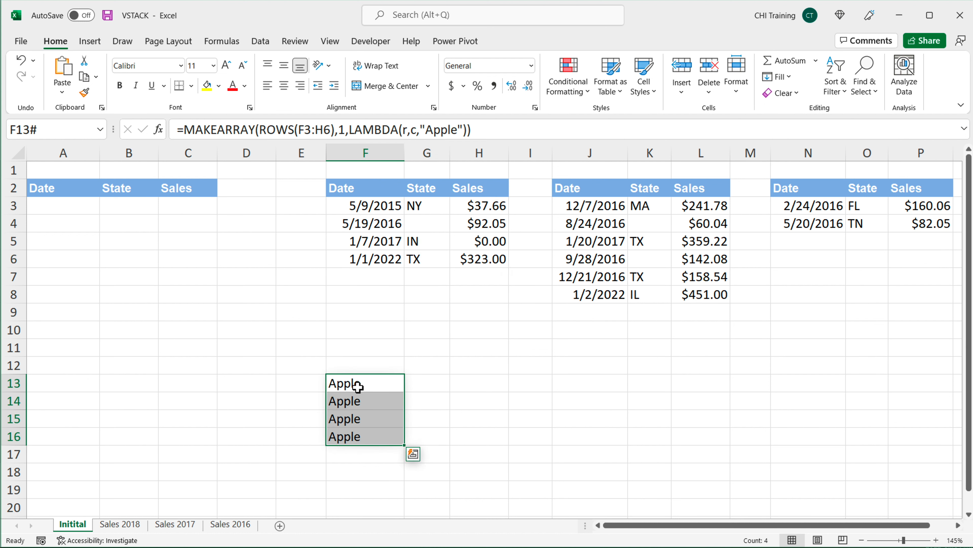
pyautogui.doubleClick(358, 386)
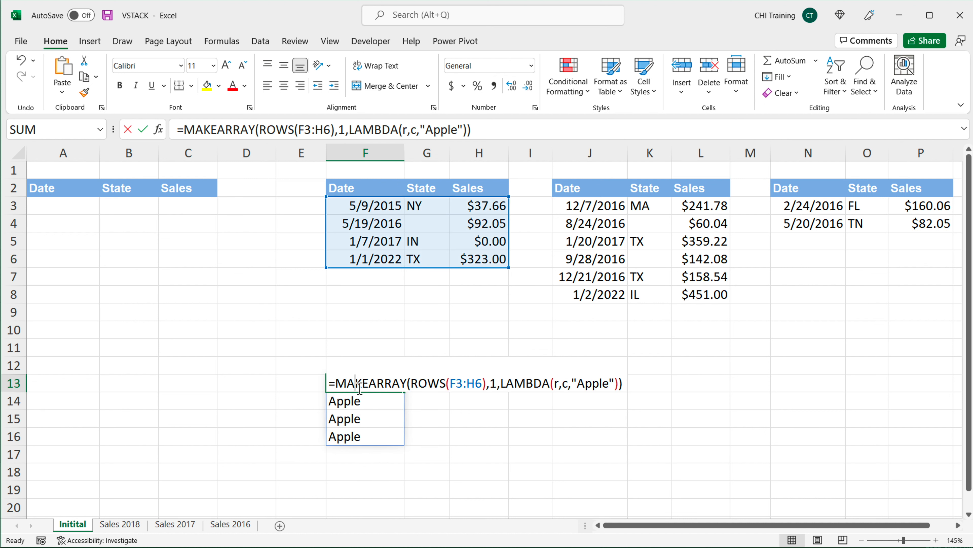
pyautogui.click(340, 384)
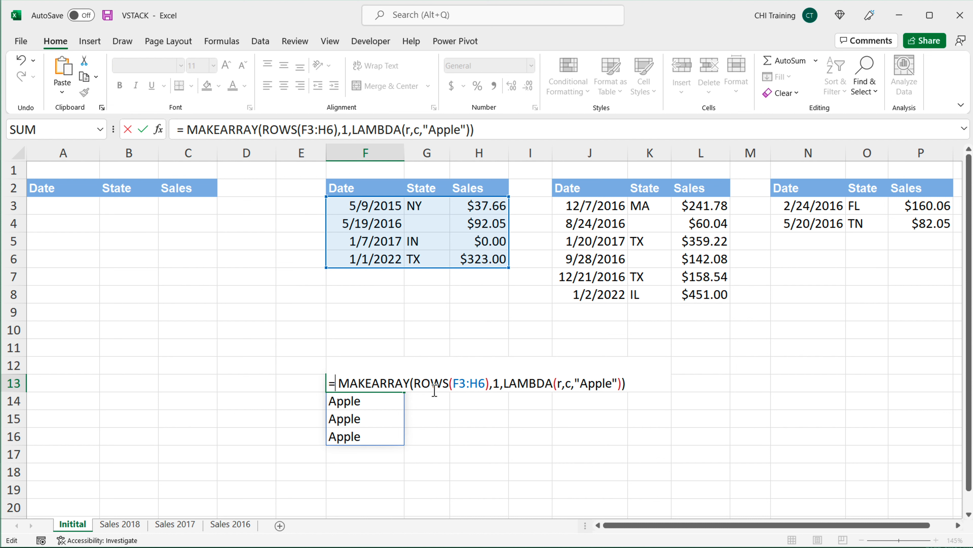
pyautogui.write('HSTACK(')
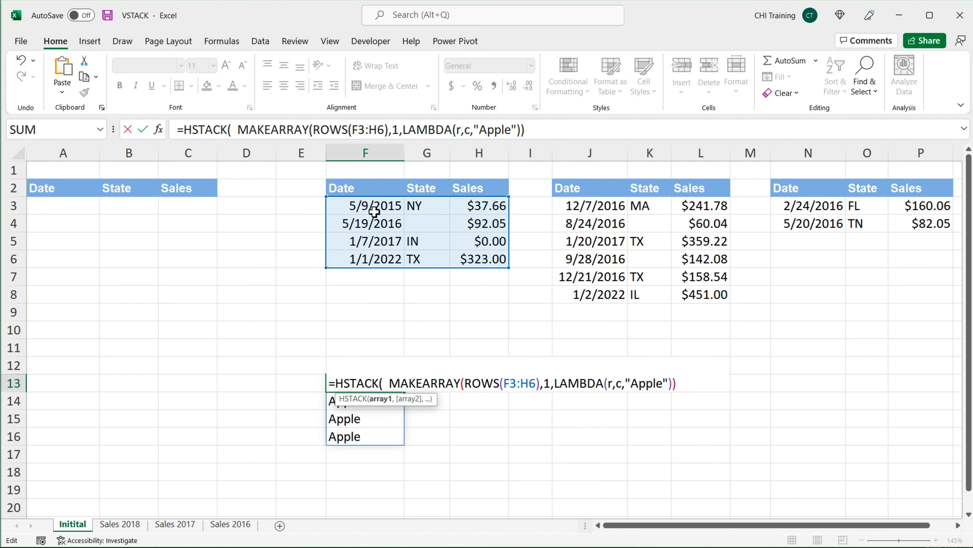
pyautogui.moveTo(375, 211); pyautogui.dragTo(496, 257)
pyautogui.write(',')
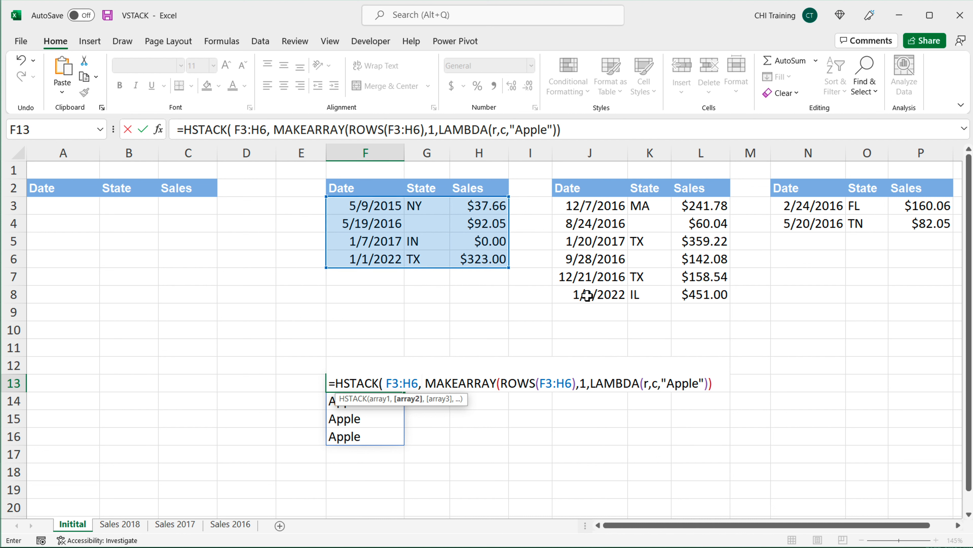
pyautogui.click(430, 382)
pyautogui.press('BackSpace')
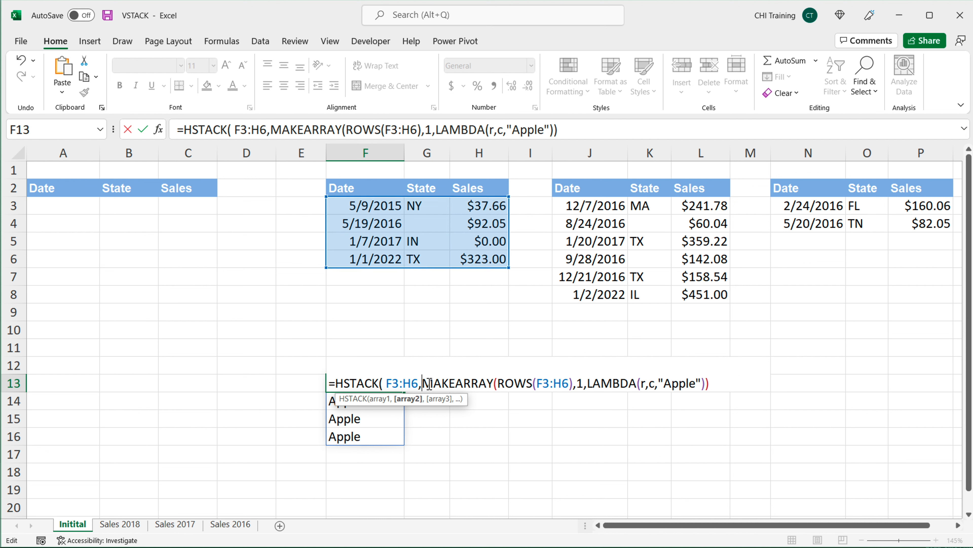
pyautogui.moveTo(429, 382); pyautogui.dragTo(739, 387)
pyautogui.click(724, 383)
pyautogui.write(')')
pyautogui.press('Return')
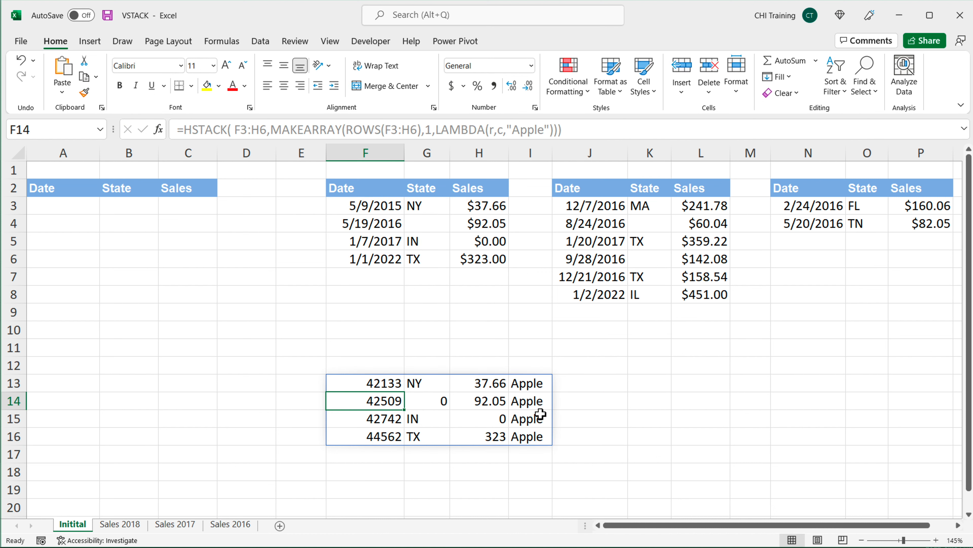
# Step: Wrap the F3:H6 argument of the F13 HSTACK formula in HANDLEBLANKS
pyautogui.click(435, 404)
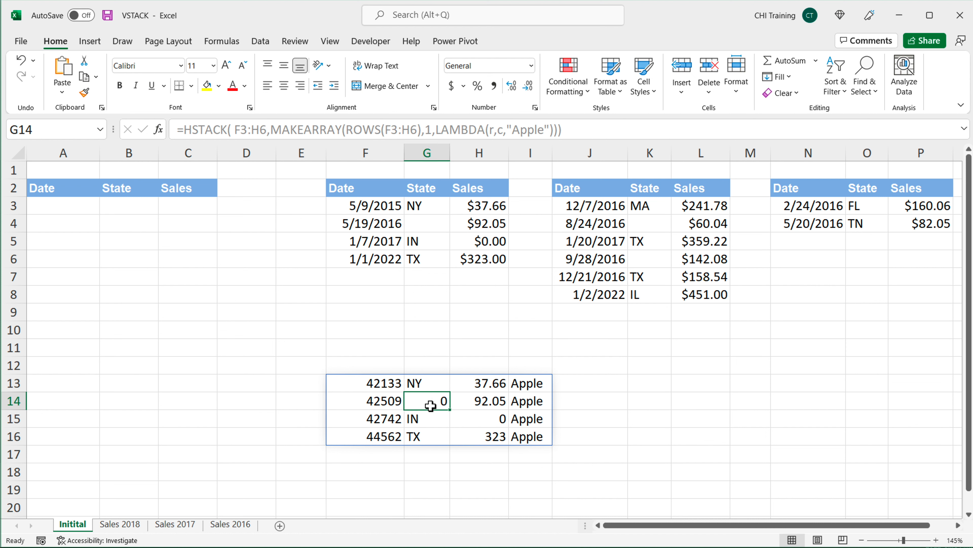
pyautogui.doubleClick(382, 384)
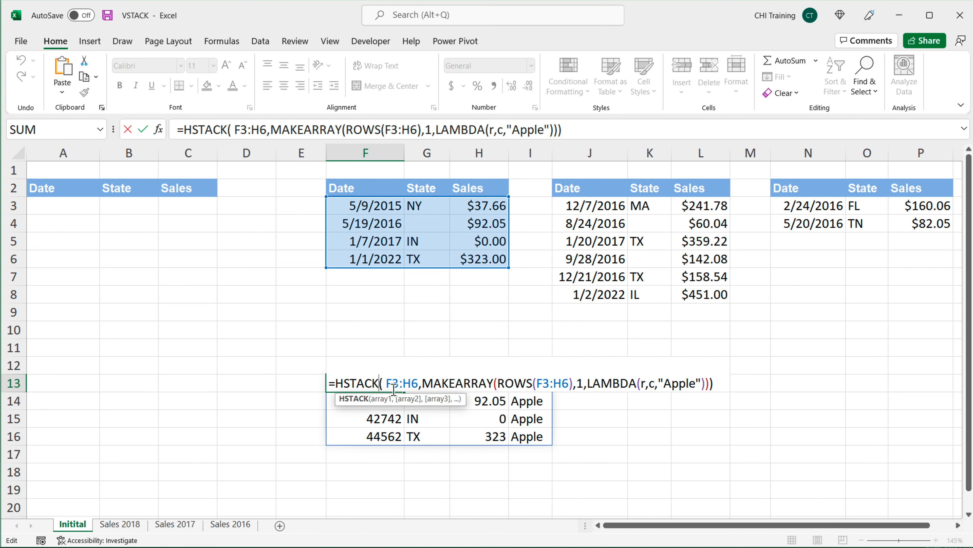
pyautogui.click(411, 383)
pyautogui.click(420, 383)
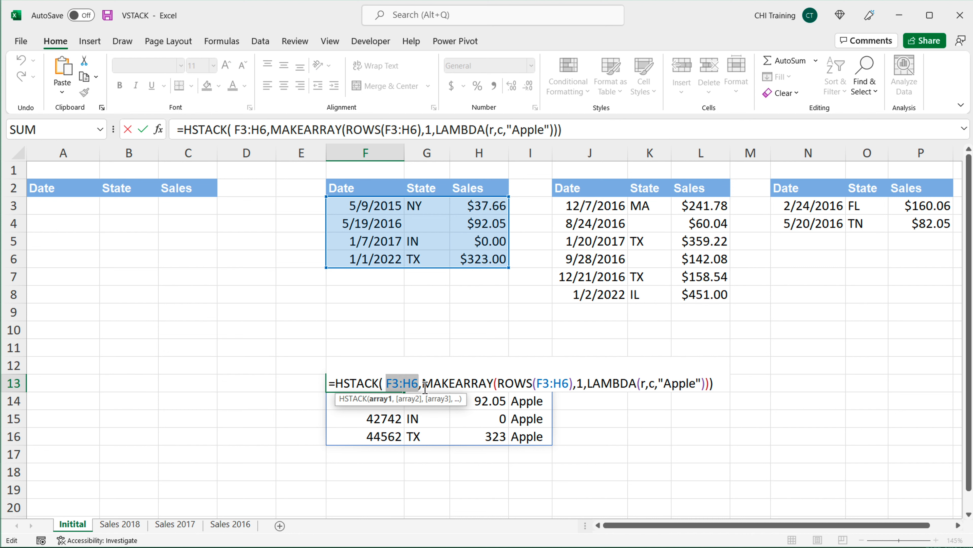
pyautogui.click(394, 384)
pyautogui.write('HANDLEBLANKS(F3:H6')
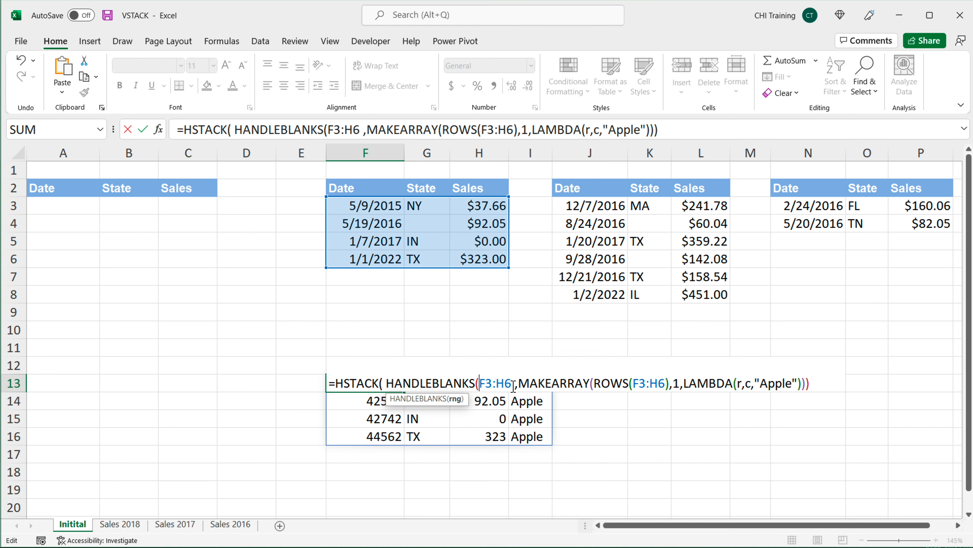
pyautogui.write(')')
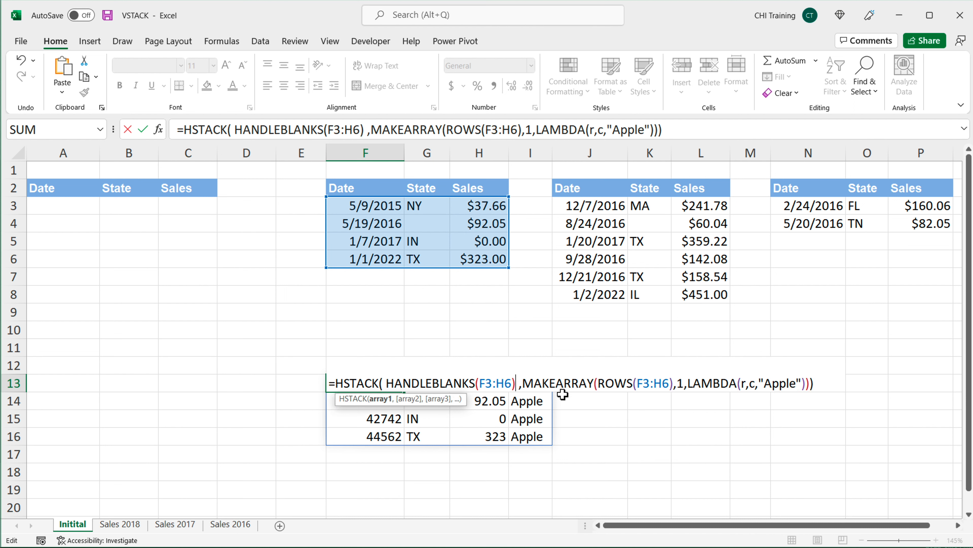
pyautogui.press('Delete')
pyautogui.press('Return')
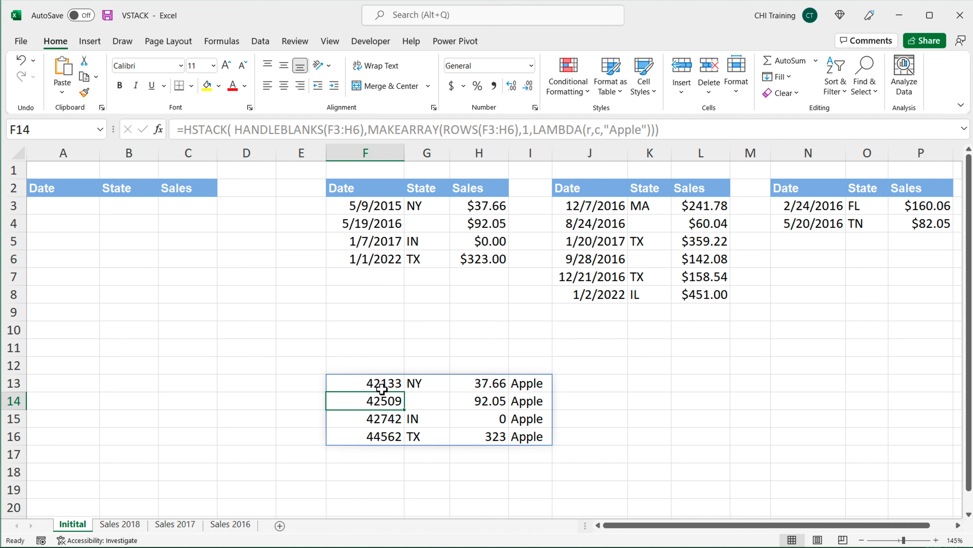
# Step: Format the spilled date column F13:F16 as Short Date
pyautogui.moveTo(377, 383); pyautogui.dragTo(381, 437)
pyautogui.click(531, 66)
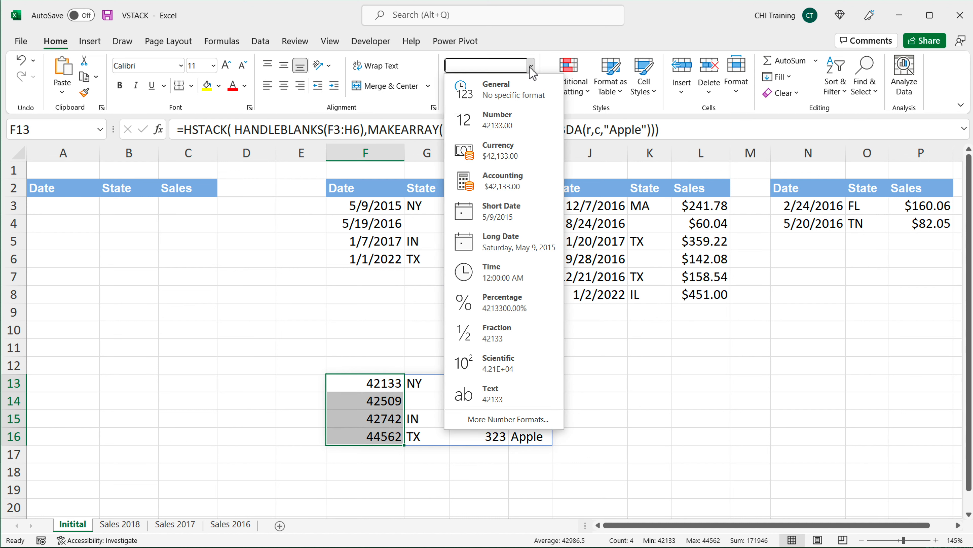
pyautogui.click(531, 215)
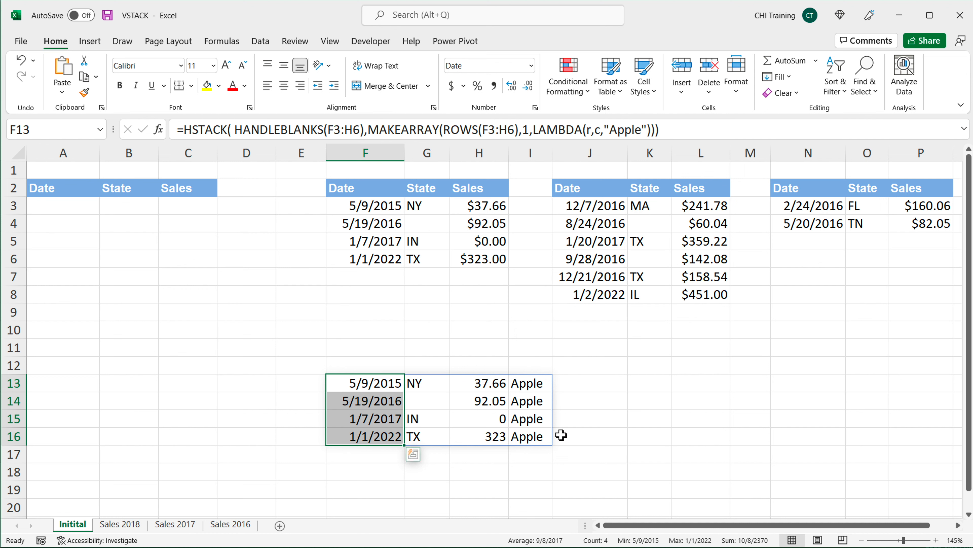
# Step: Change both F3:H6 references in the F13 formula, in HANDLEBLANKS and ROWS, to J3:L8
pyautogui.moveTo(533, 384); pyautogui.dragTo(540, 436)
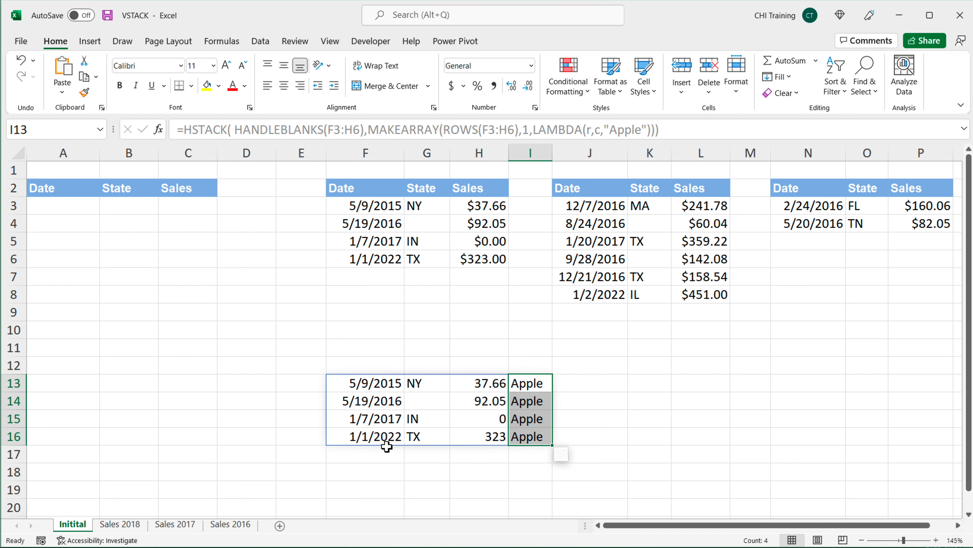
pyautogui.click(378, 385)
pyautogui.doubleClick(379, 384)
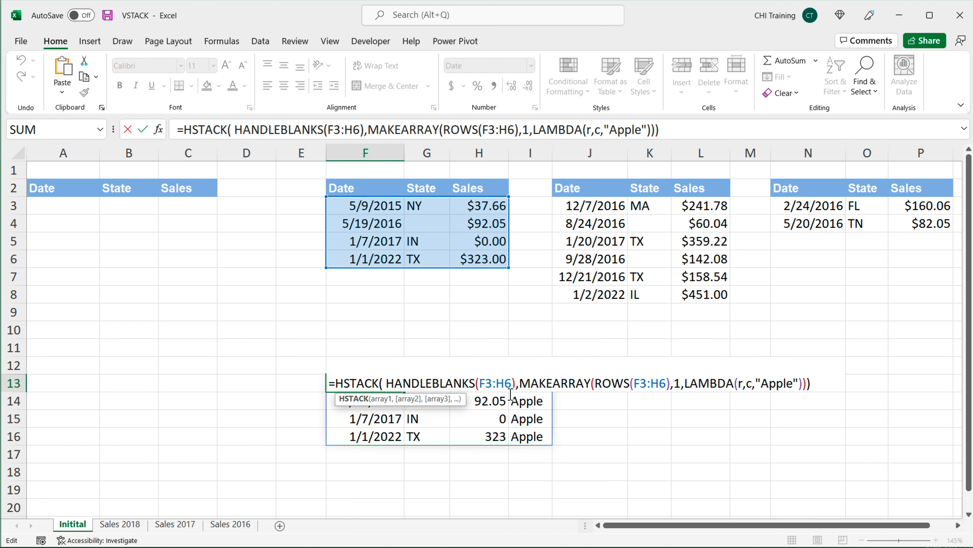
pyautogui.click(484, 385)
pyautogui.moveTo(512, 384); pyautogui.dragTo(513, 383)
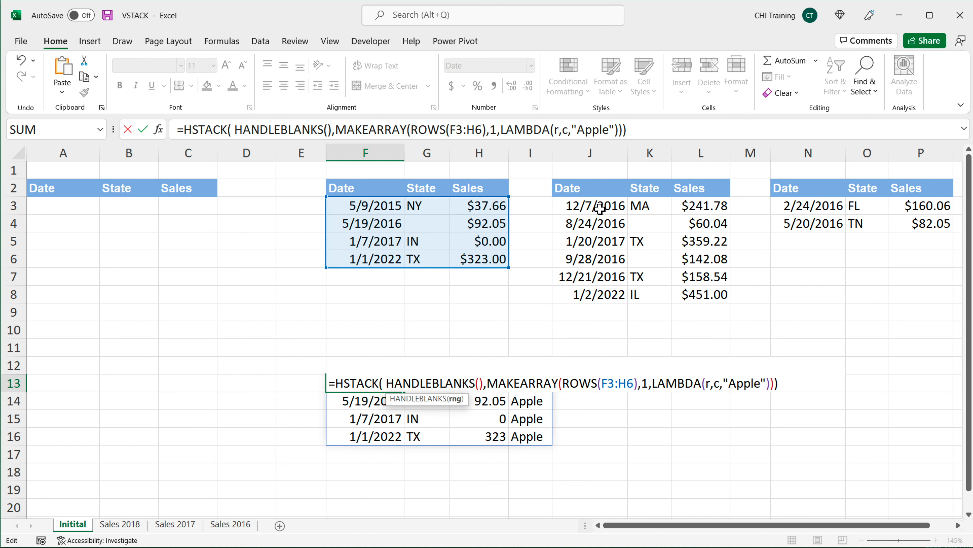
pyautogui.moveTo(591, 206); pyautogui.dragTo(690, 297)
pyautogui.moveTo(661, 383); pyautogui.dragTo(629, 383)
pyautogui.press('BackSpace')
pyautogui.moveTo(579, 209); pyautogui.dragTo(706, 300)
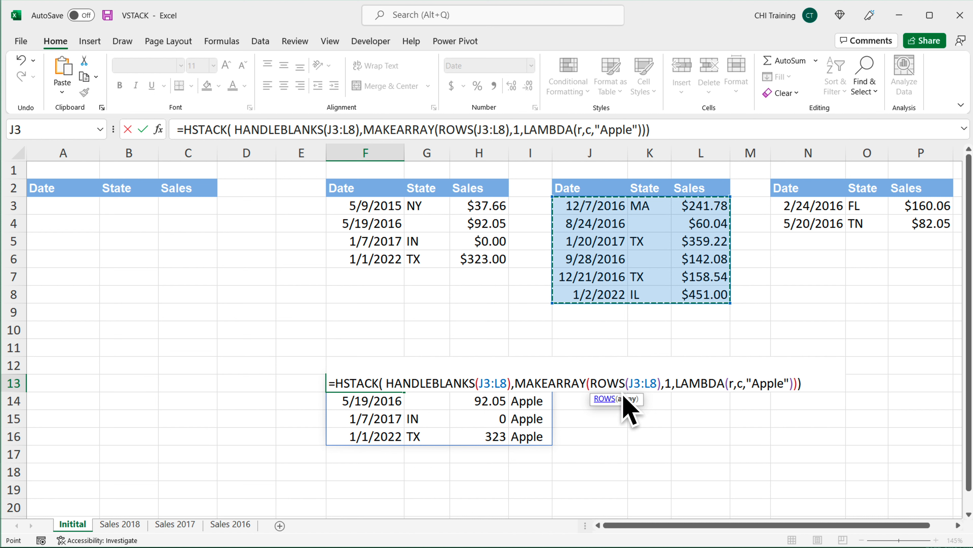
pyautogui.press('Return')
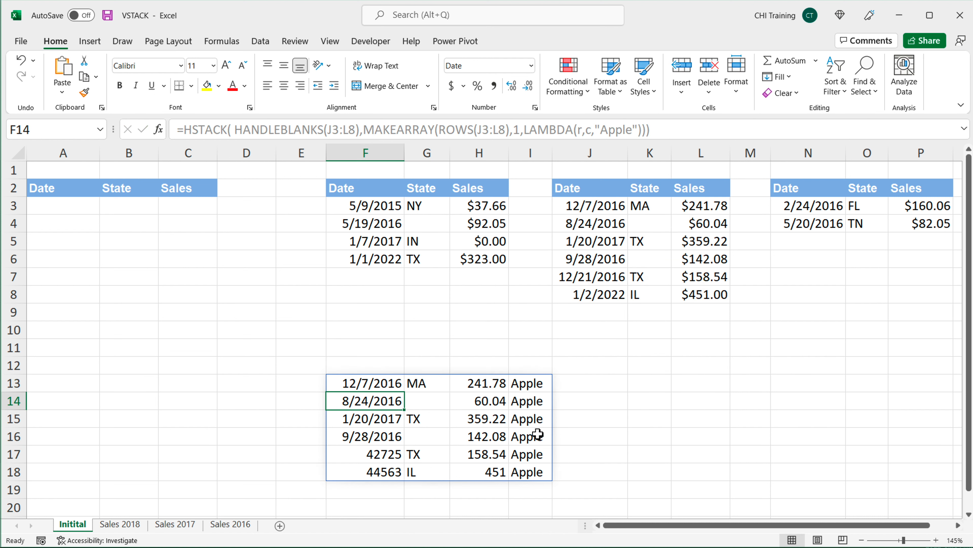
# Step: Format the spilled date column F13:F18 as Short Date
pyautogui.moveTo(573, 209); pyautogui.dragTo(708, 295)
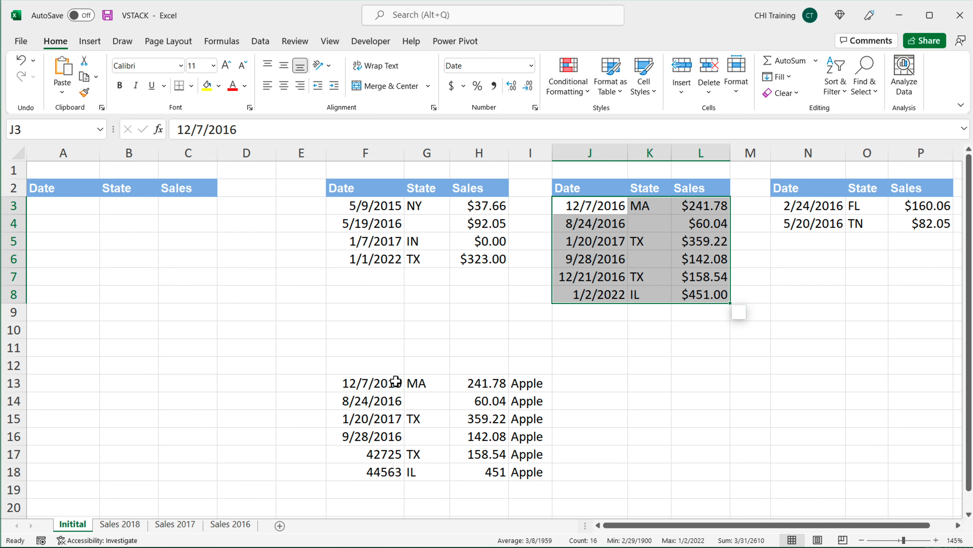
pyautogui.moveTo(395, 383); pyautogui.dragTo(383, 470)
pyautogui.click(531, 66)
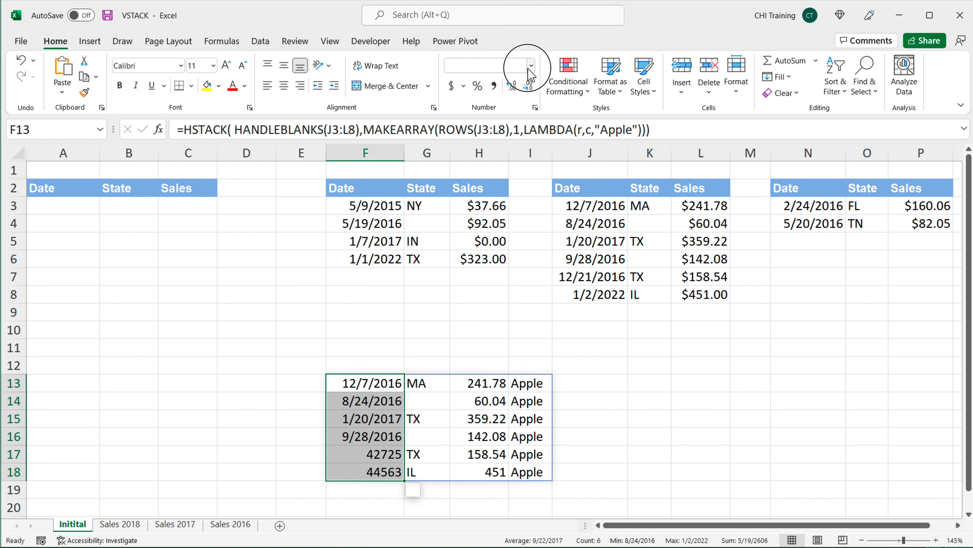
pyautogui.click(521, 214)
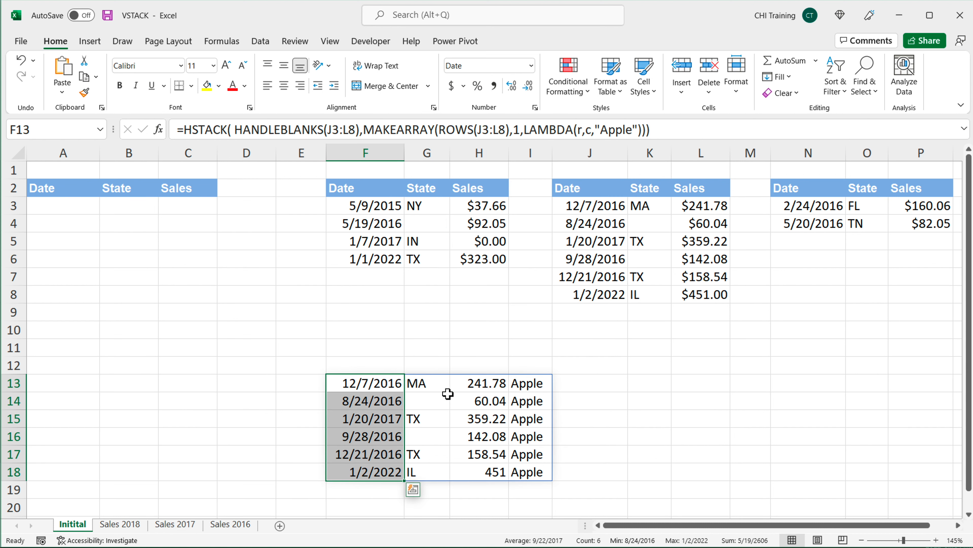
# Step: Cut the whole HSTACK expression out of the F13 formula, keeping only the equals sign
pyautogui.doubleClick(360, 388)
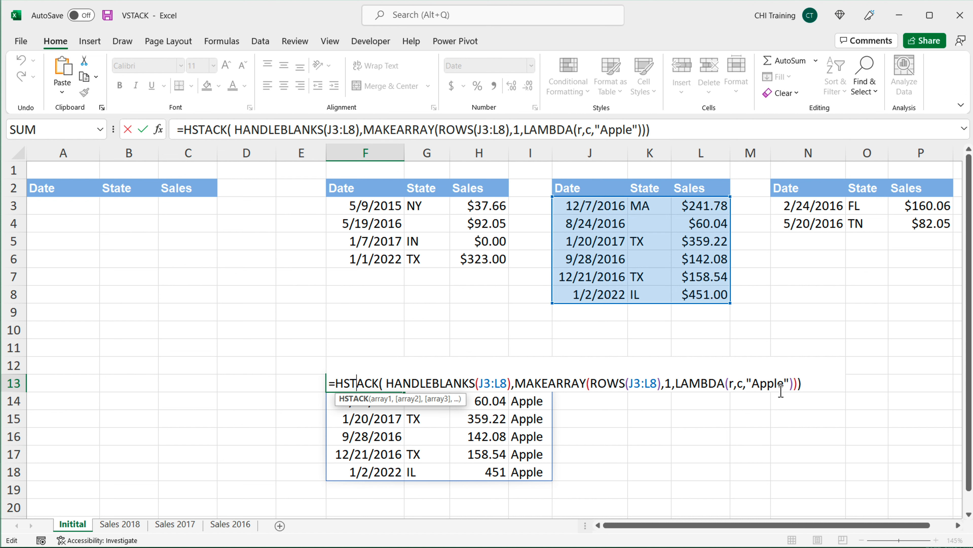
pyautogui.moveTo(479, 385); pyautogui.dragTo(506, 385)
pyautogui.moveTo(752, 385); pyautogui.dragTo(790, 385)
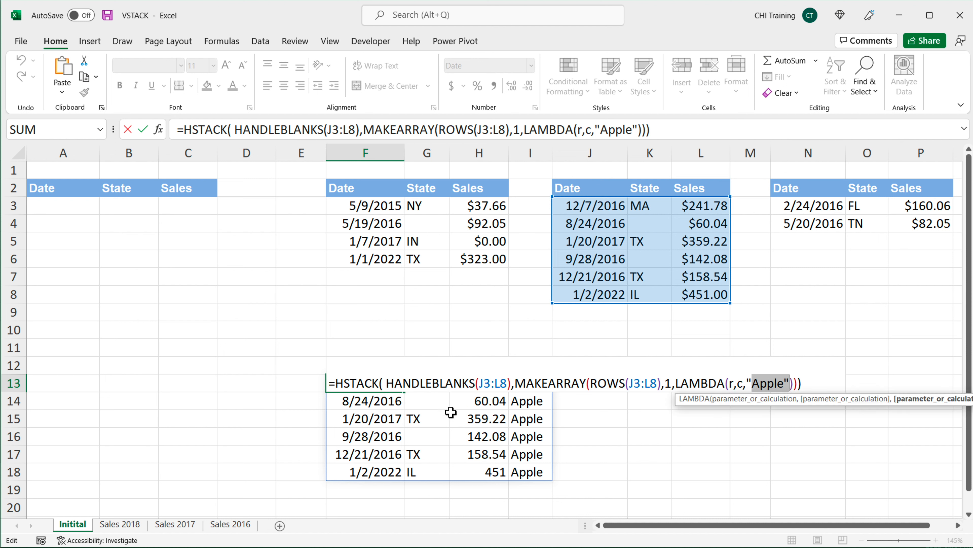
pyautogui.click(341, 383)
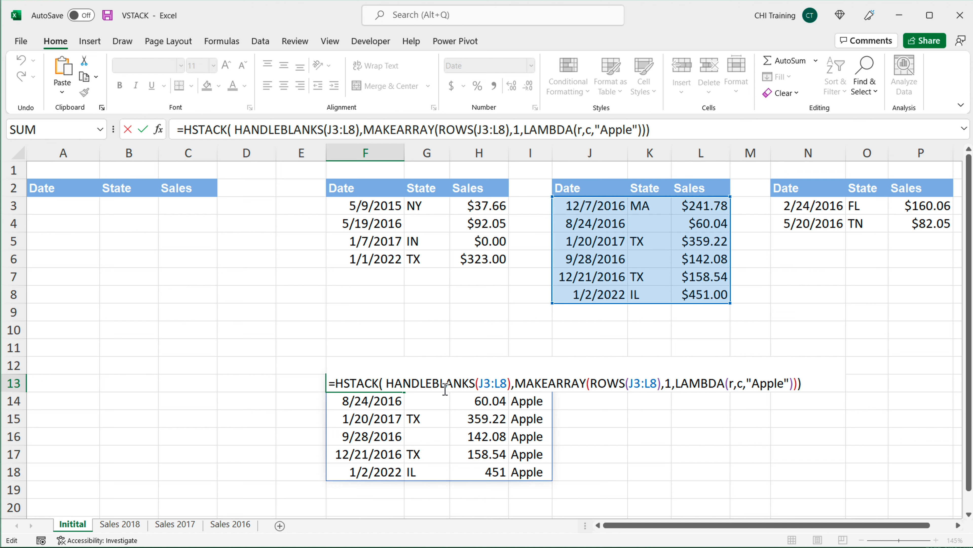
pyautogui.moveTo(341, 383); pyautogui.dragTo(908, 387)
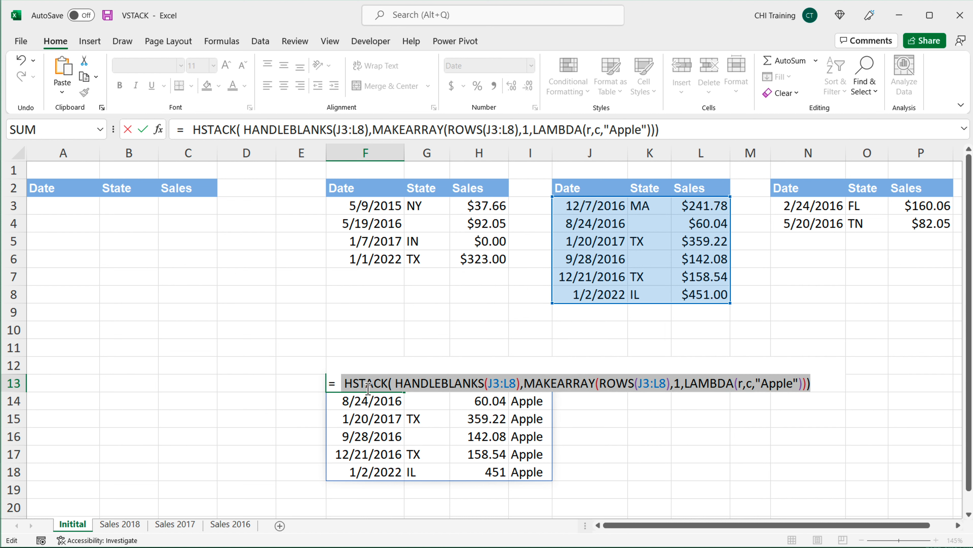
pyautogui.moveTo(344, 383); pyautogui.dragTo(841, 387)
pyautogui.rightClick(430, 381)
pyautogui.click(451, 395)
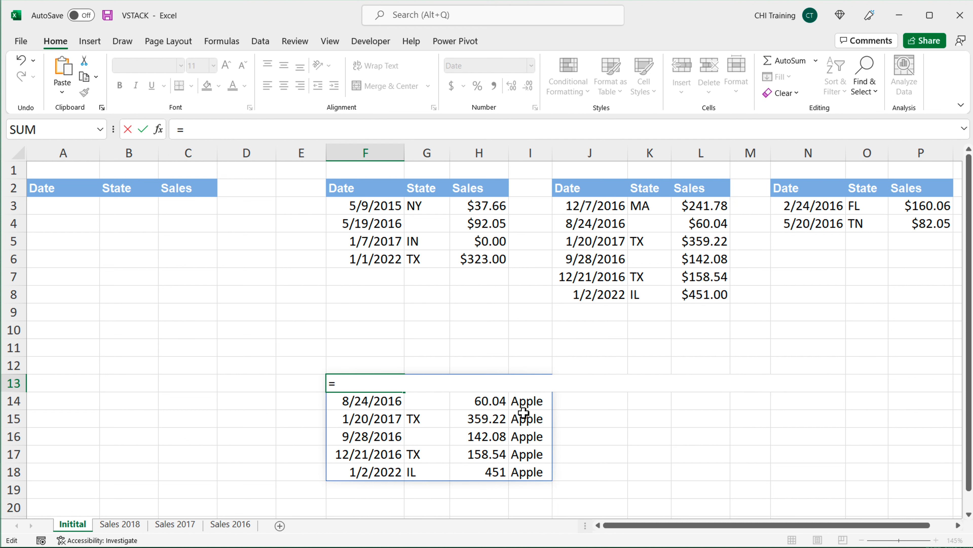
# Step: Build a LAMBDA with parameters table and tablename, pasting the HSTACK expression as its calculation
pyautogui.write('LAMBDA(')
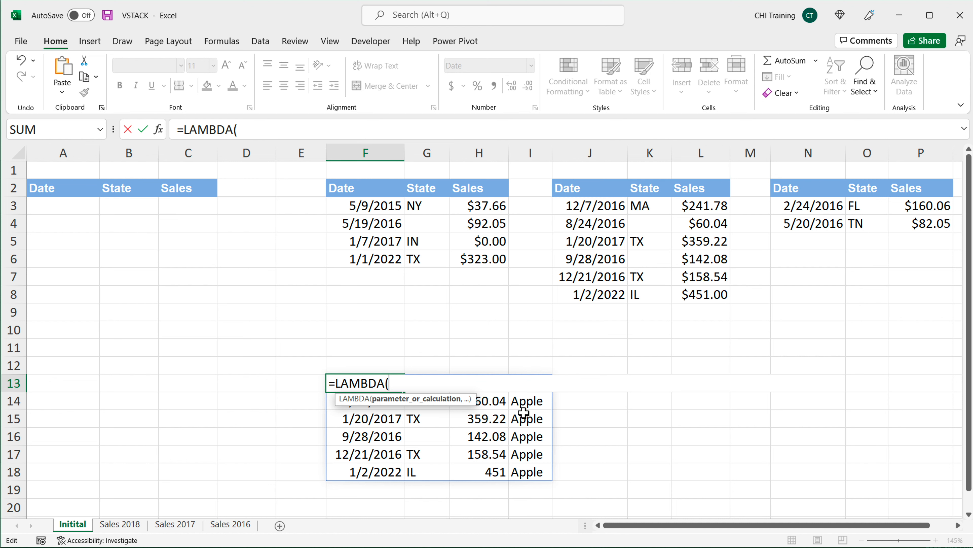
pyautogui.write('table,')
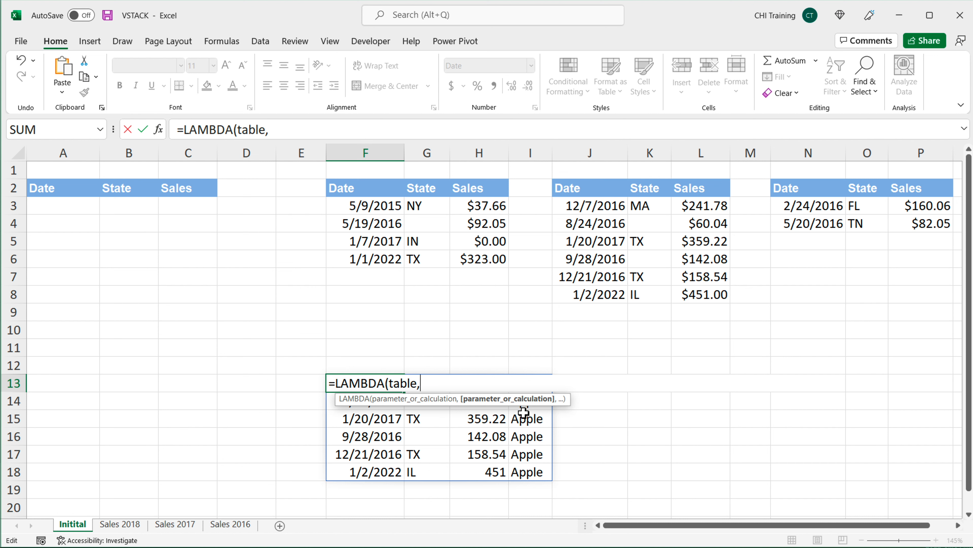
pyautogui.write('tableNA')
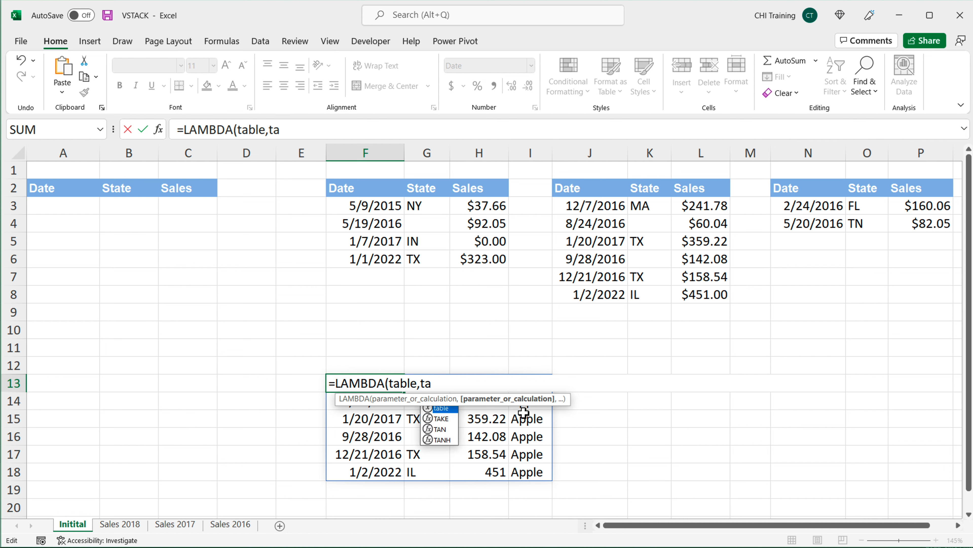
pyautogui.press('BackSpace')
pyautogui.press('BackSpace')
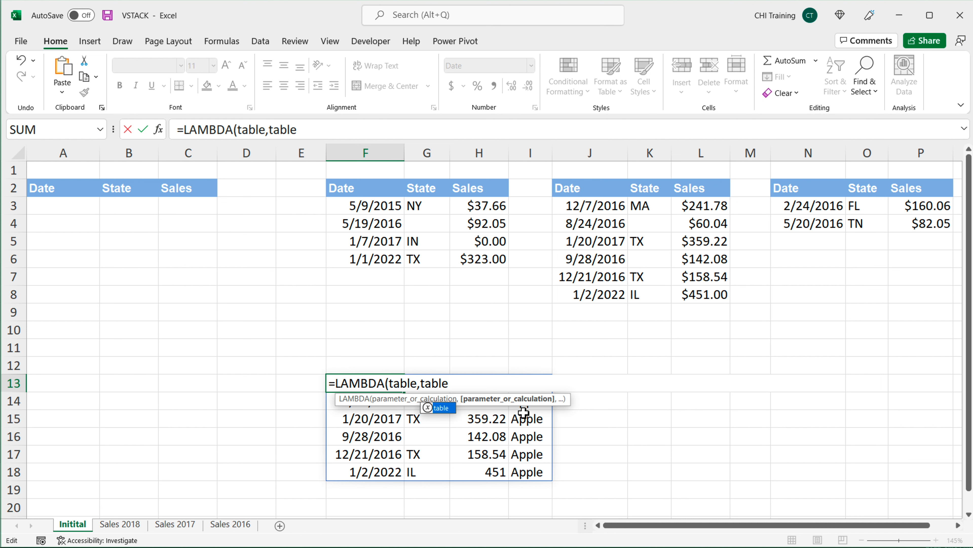
pyautogui.write('name,')
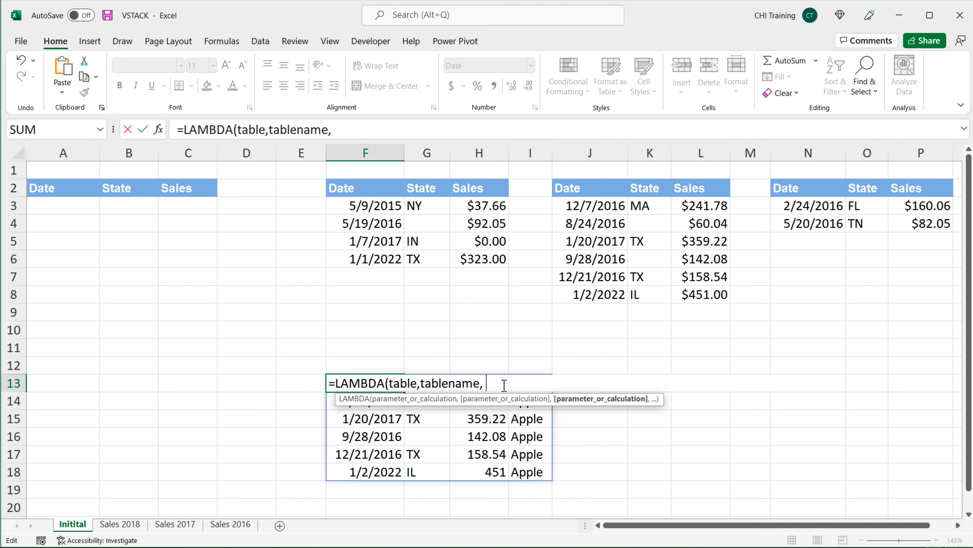
pyautogui.hotkey('ctrl', 'v')
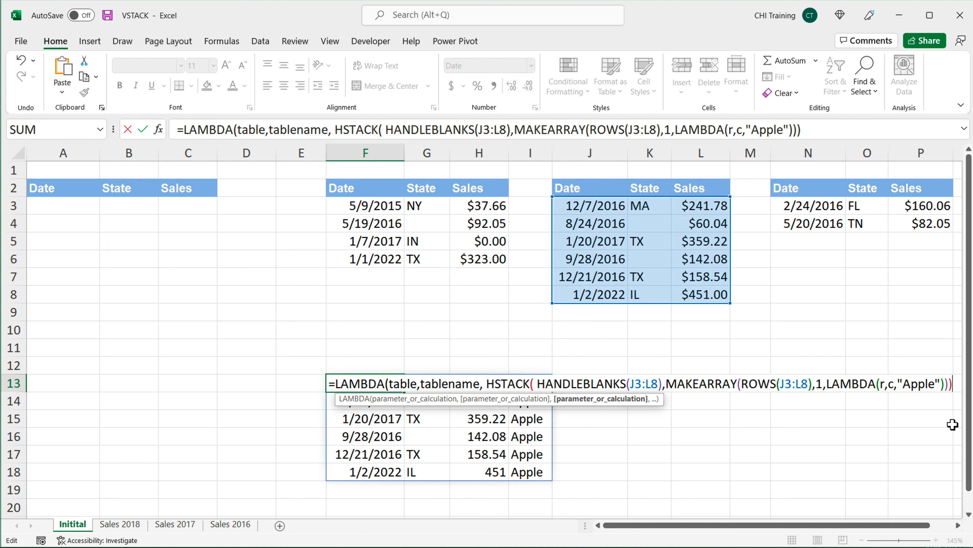
pyautogui.write(')')
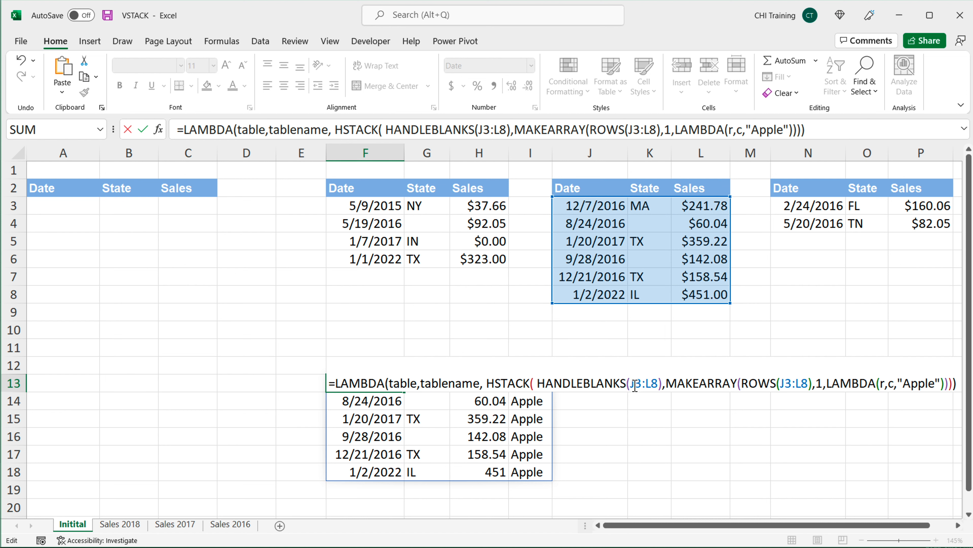
# Step: Replace both J3:L8 references with table and delete the "Apple" text from the inner LAMBDA
pyautogui.moveTo(632, 384); pyautogui.dragTo(658, 383)
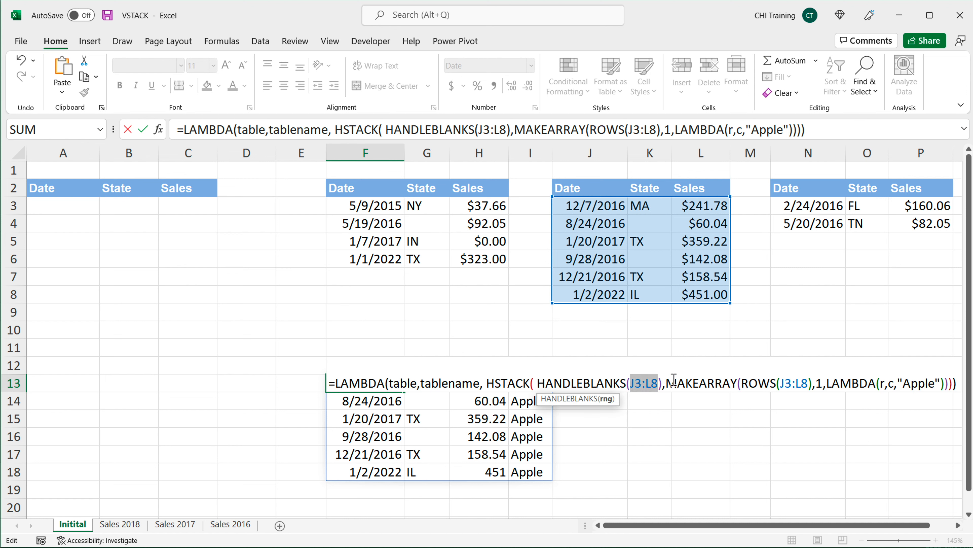
pyautogui.write('tab')
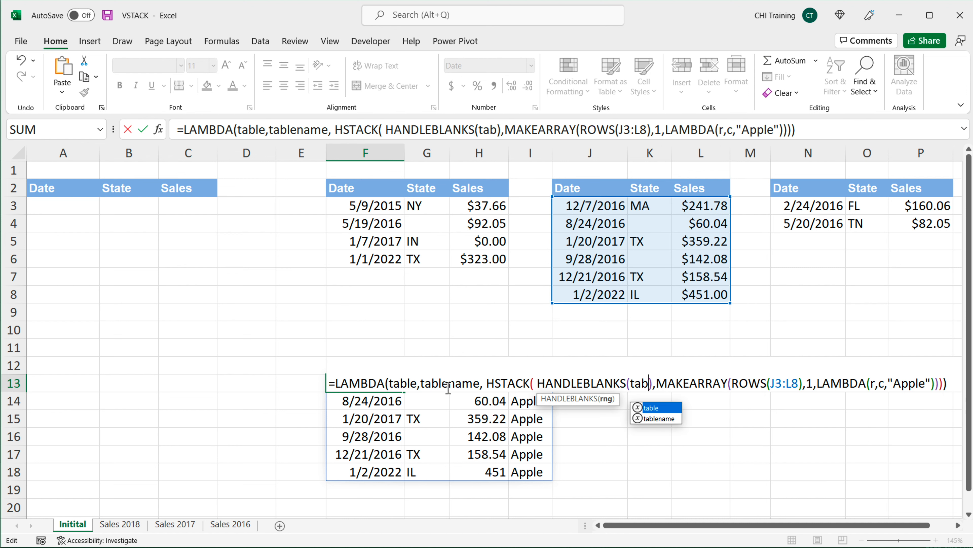
pyautogui.write('le')
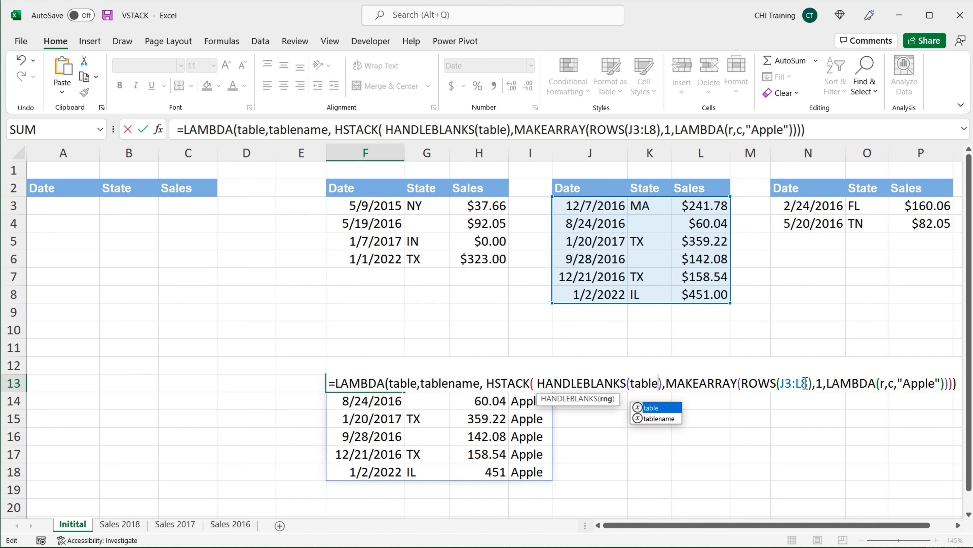
pyautogui.moveTo(810, 384); pyautogui.dragTo(782, 385)
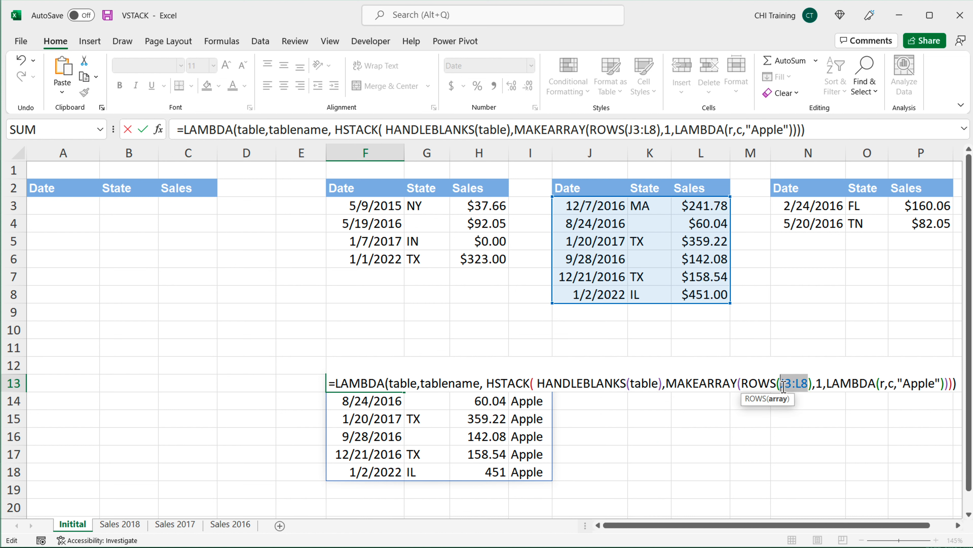
pyautogui.write('table')
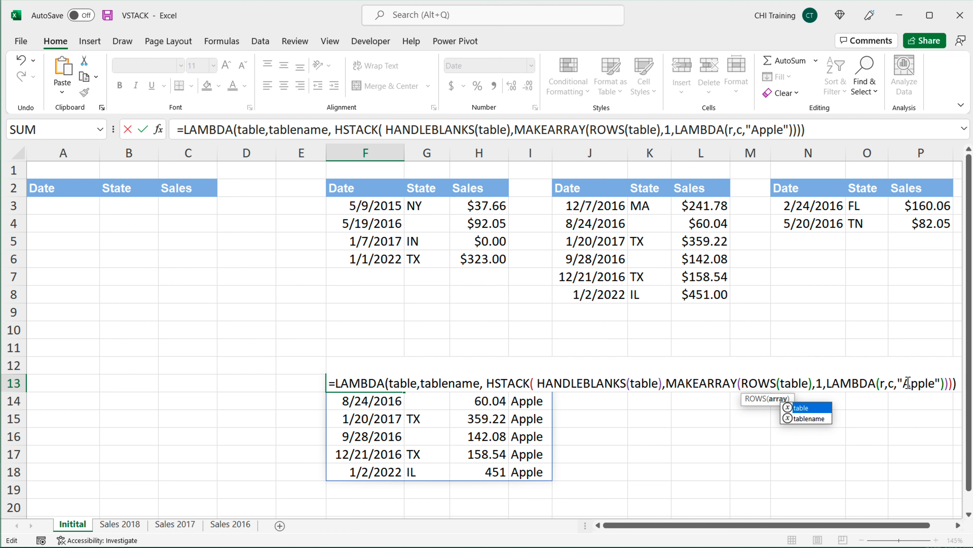
pyautogui.moveTo(899, 384); pyautogui.dragTo(941, 384)
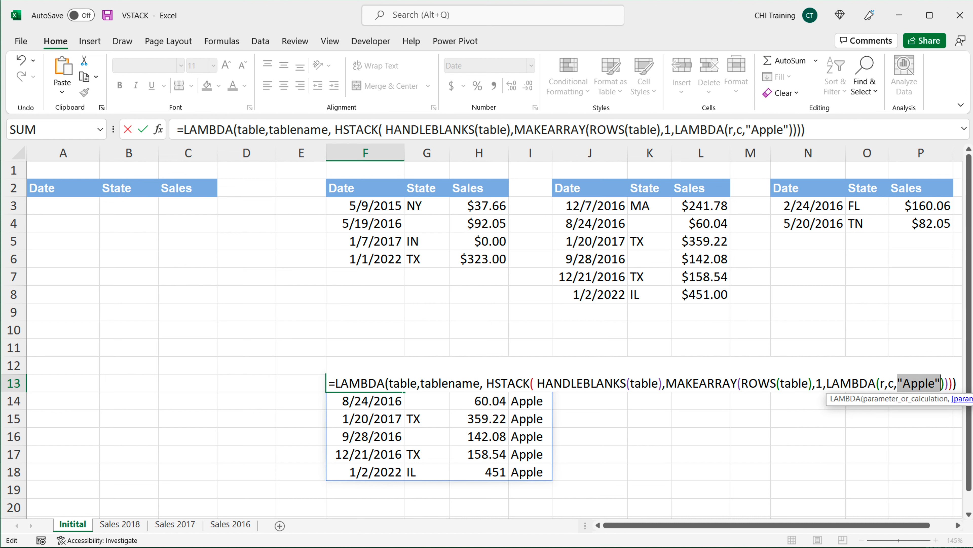
pyautogui.press('BackSpace')
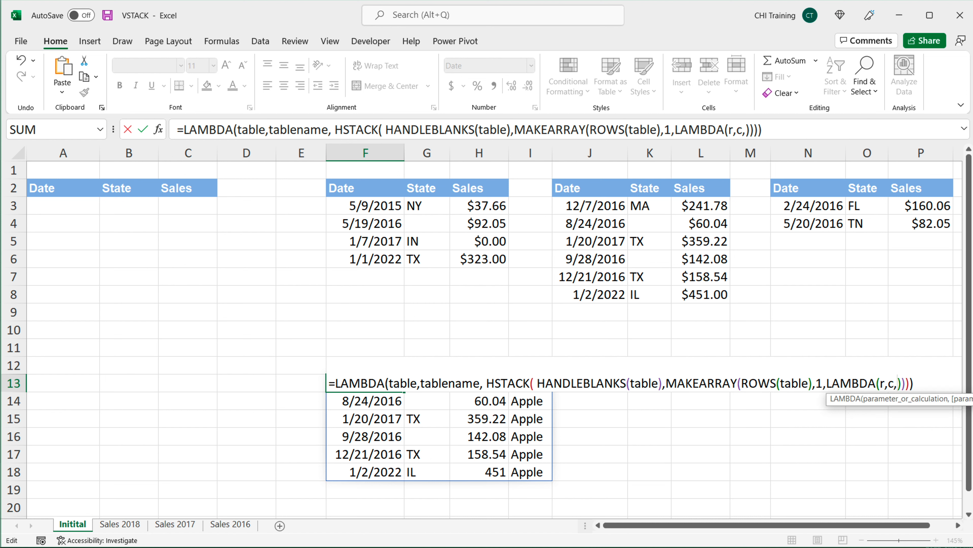
# Step: Set the inner LAMBDA's calculation to tablename and commit the F13 formula
pyautogui.write('table')
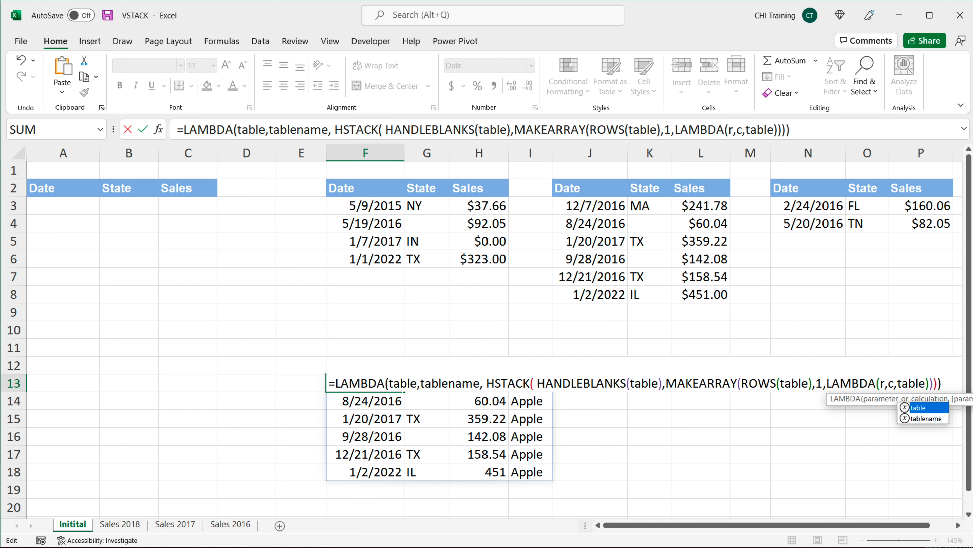
pyautogui.press('Down')
pyautogui.press('Tab')
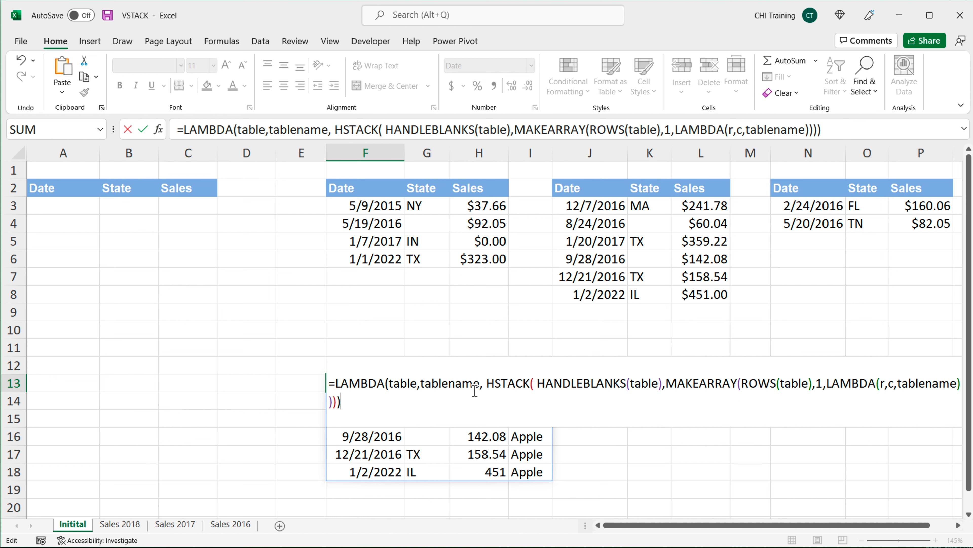
pyautogui.doubleClick(399, 382)
pyautogui.doubleClick(469, 384)
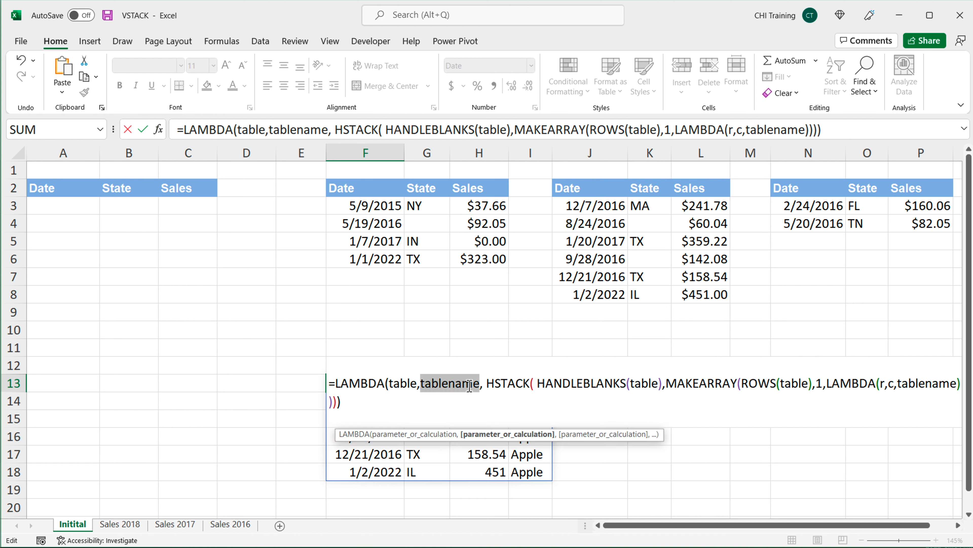
pyautogui.click(429, 413)
pyautogui.press('Return')
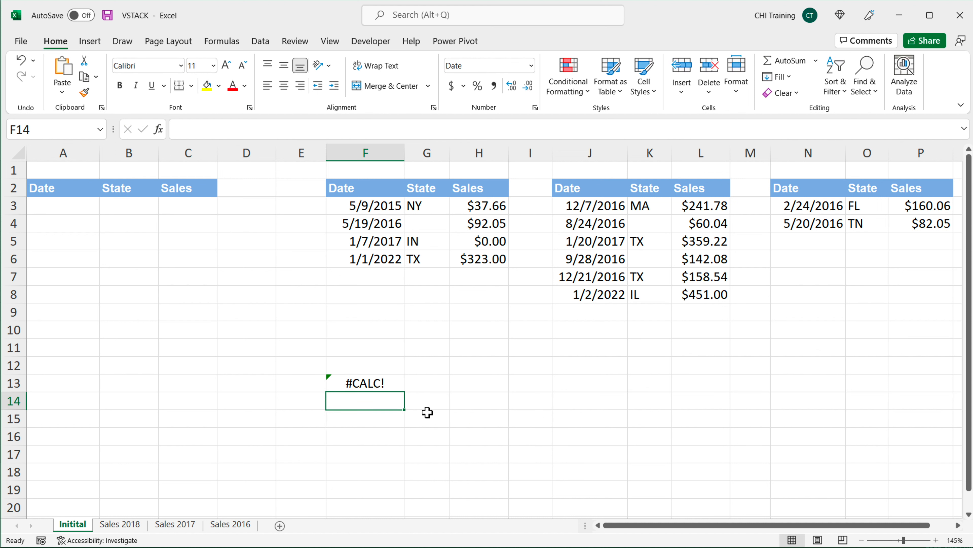
# Step: Copy the entire LAMBDA formula from cell F13 and leave the cell
pyautogui.doubleClick(358, 383)
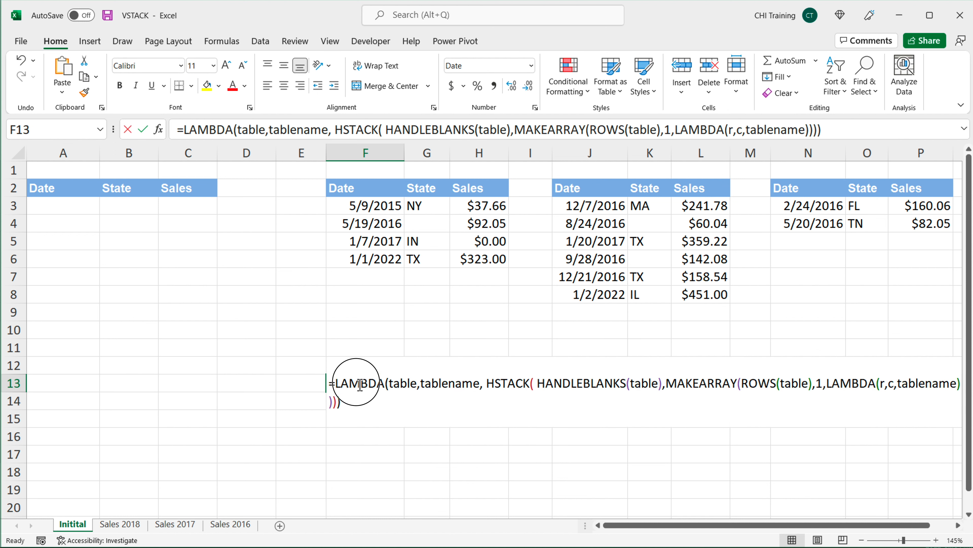
pyautogui.moveTo(332, 383); pyautogui.dragTo(381, 398)
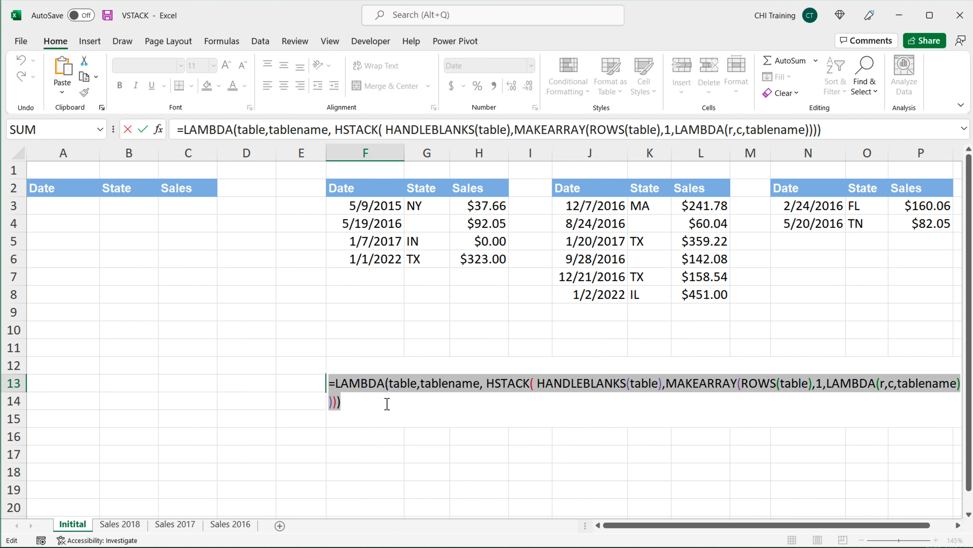
pyautogui.rightClick(385, 382)
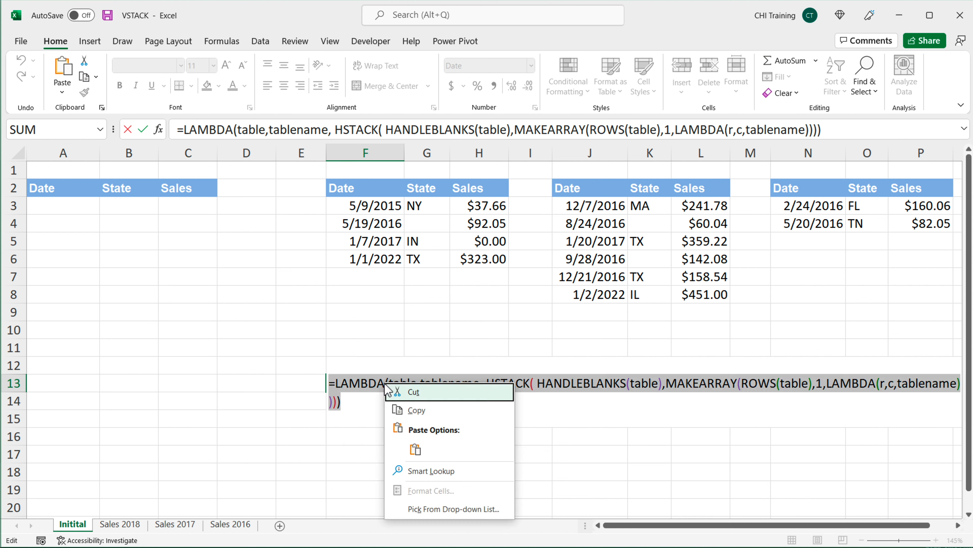
pyautogui.click(435, 412)
pyautogui.press('Return')
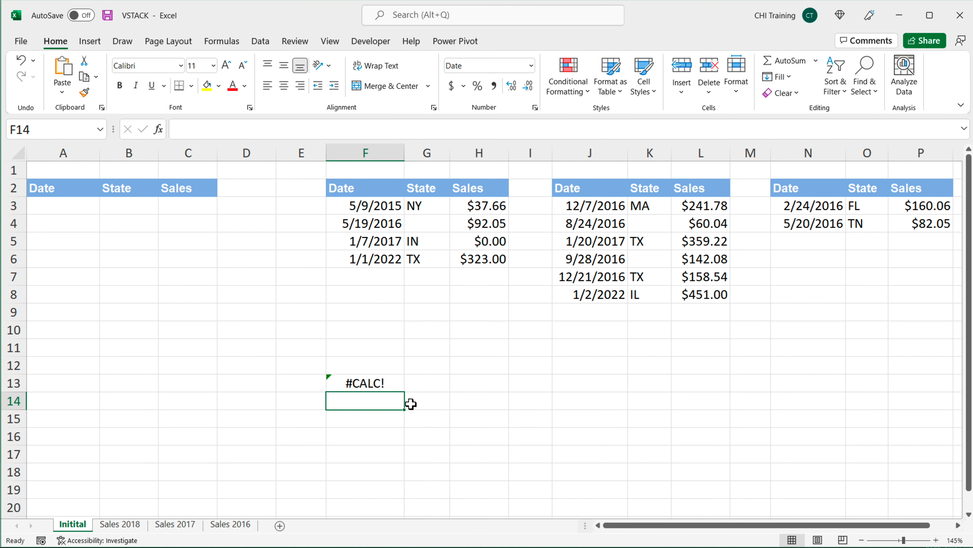
# Step: Define a new workbook name DATATABLE whose Refers to is the copied LAMBDA formula, then close Name Manager
pyautogui.click(228, 45)
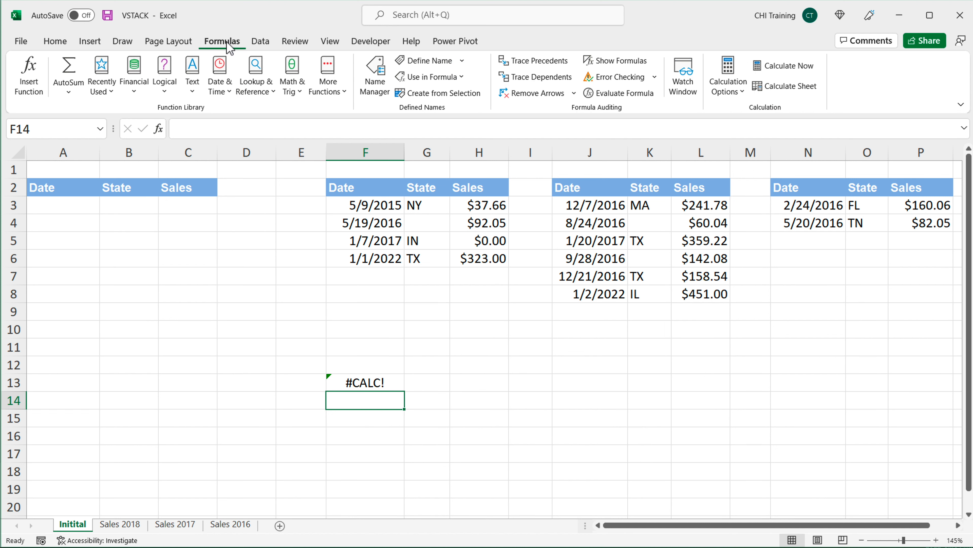
pyautogui.click(375, 80)
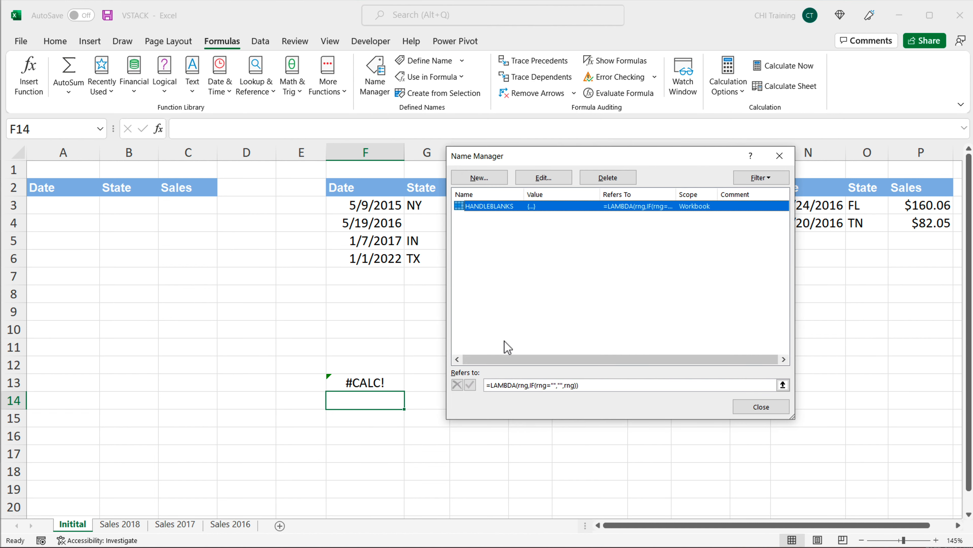
pyautogui.click(479, 178)
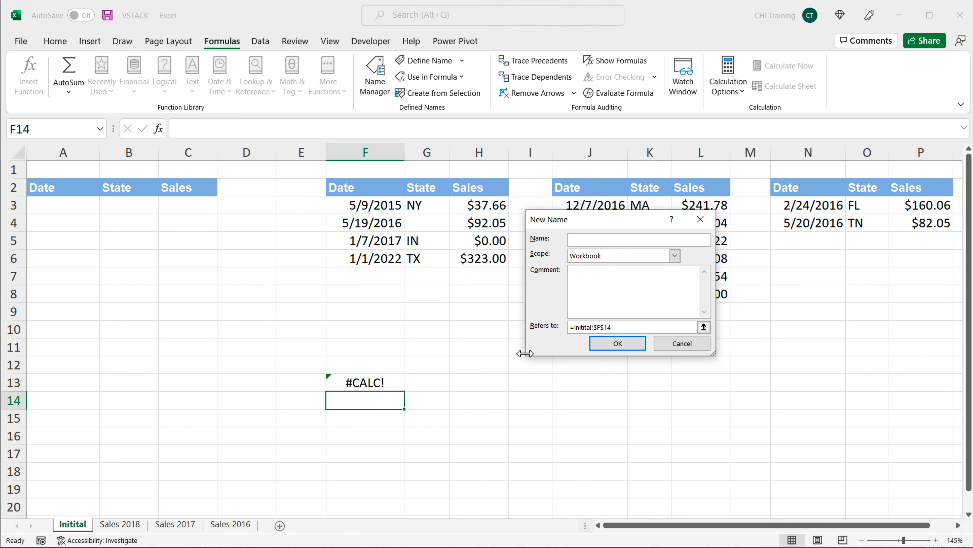
pyautogui.moveTo(632, 329); pyautogui.dragTo(513, 326)
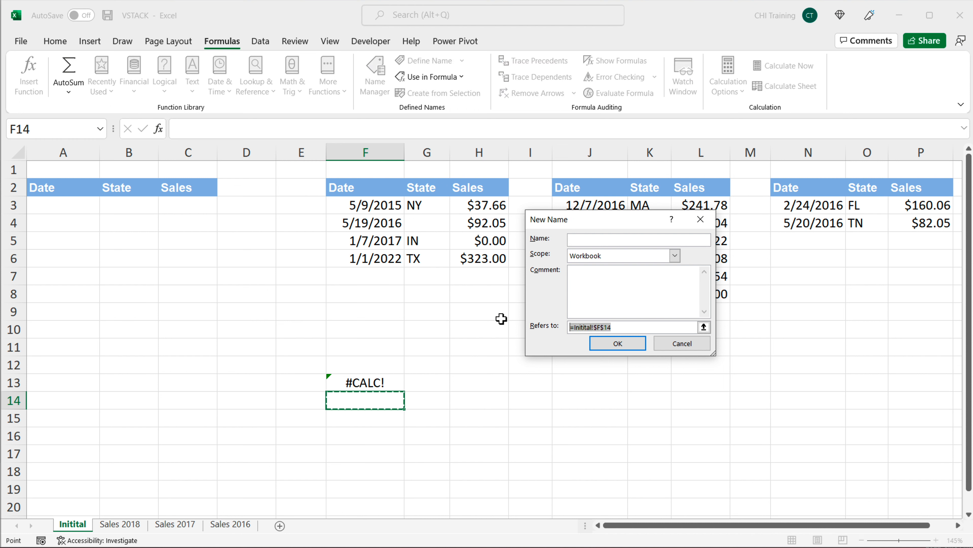
pyautogui.press('Delete')
pyautogui.hotkey('ctrl', 'v')
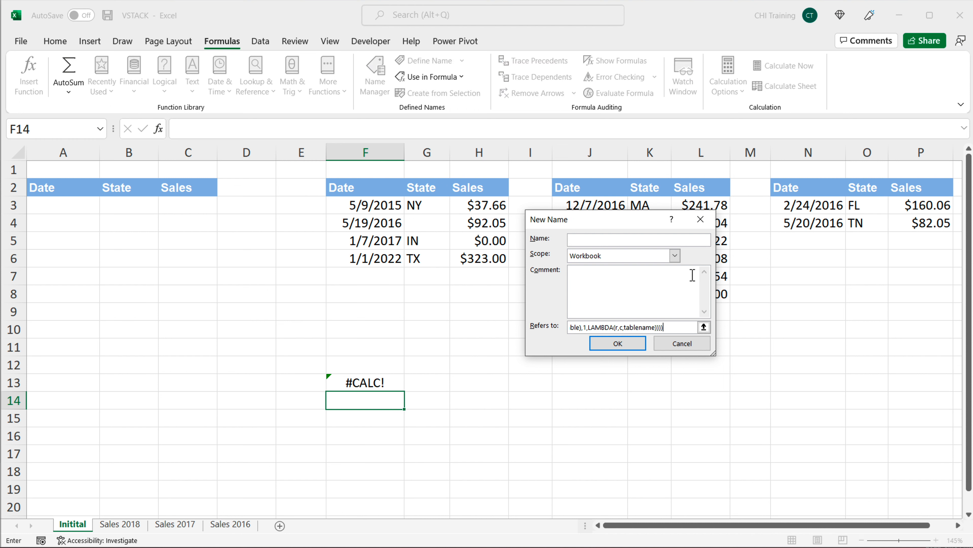
pyautogui.click(570, 328)
pyautogui.click(588, 239)
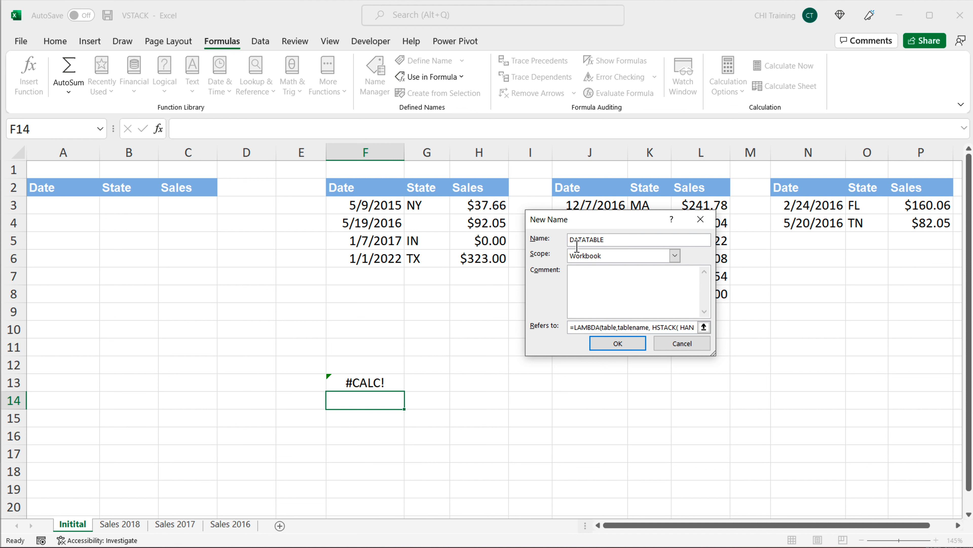
pyautogui.click(608, 345)
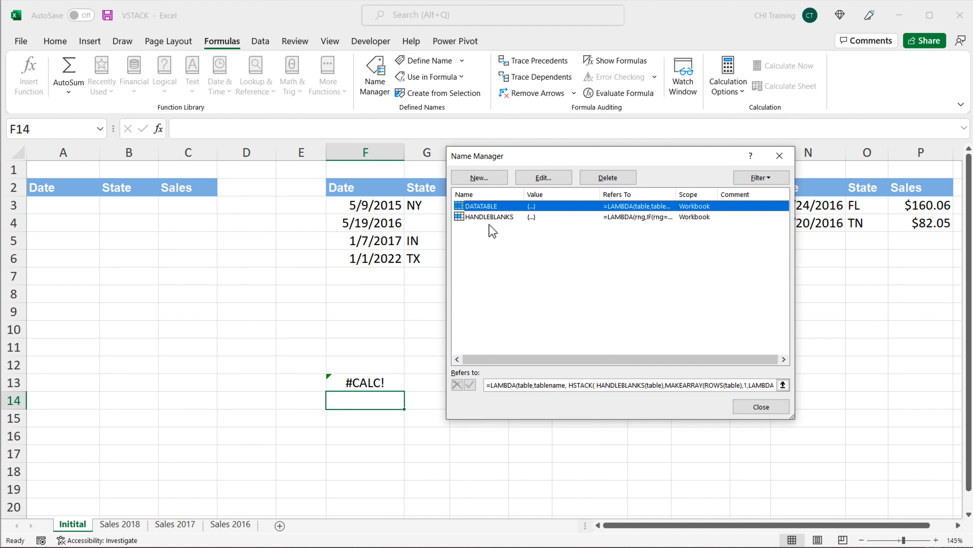
pyautogui.click(780, 409)
# Step: Replace the formula in F13 with =DATATABLE(F3:H6,"Some Text")
pyautogui.click(402, 387)
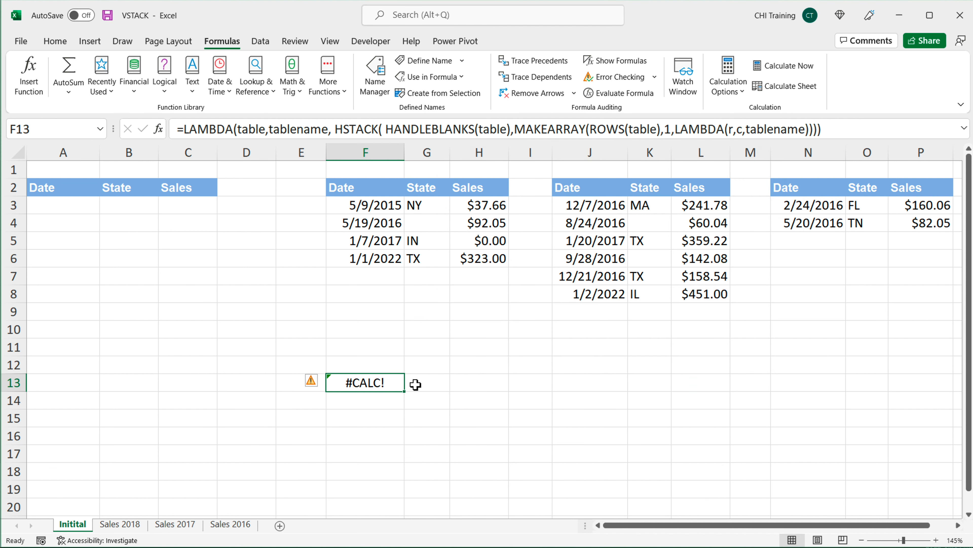
pyautogui.press('Delete')
pyautogui.press('Down')
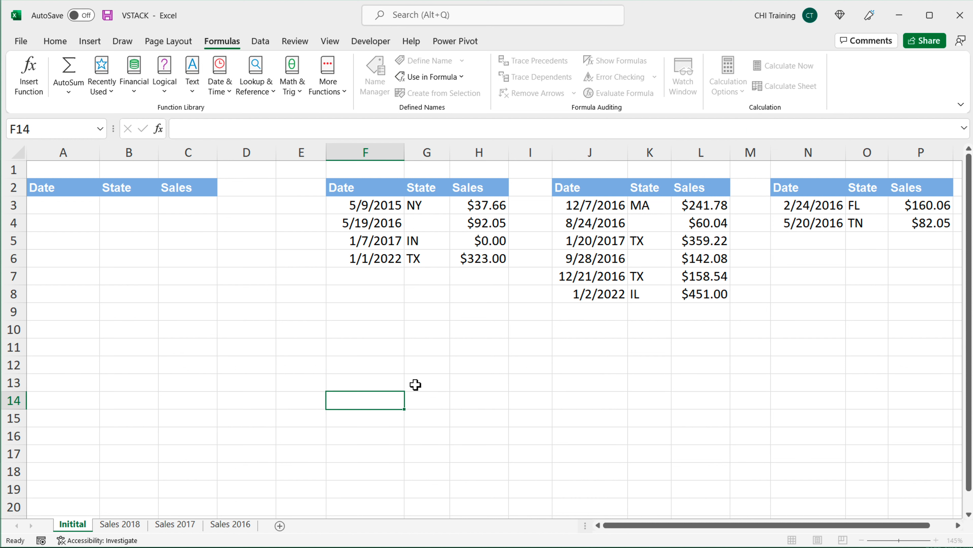
pyautogui.press('Up')
pyautogui.write('=DATATABLE(')
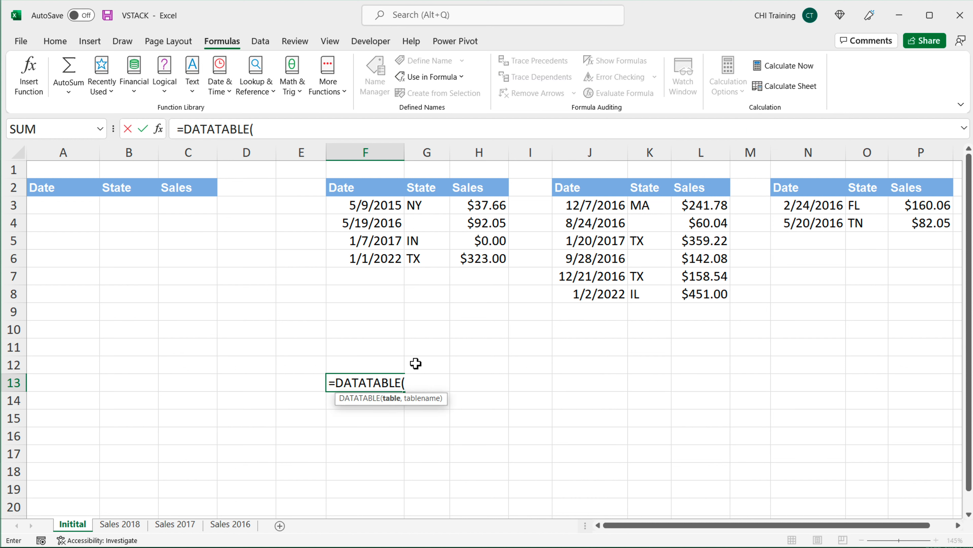
pyautogui.moveTo(392, 213); pyautogui.dragTo(499, 262)
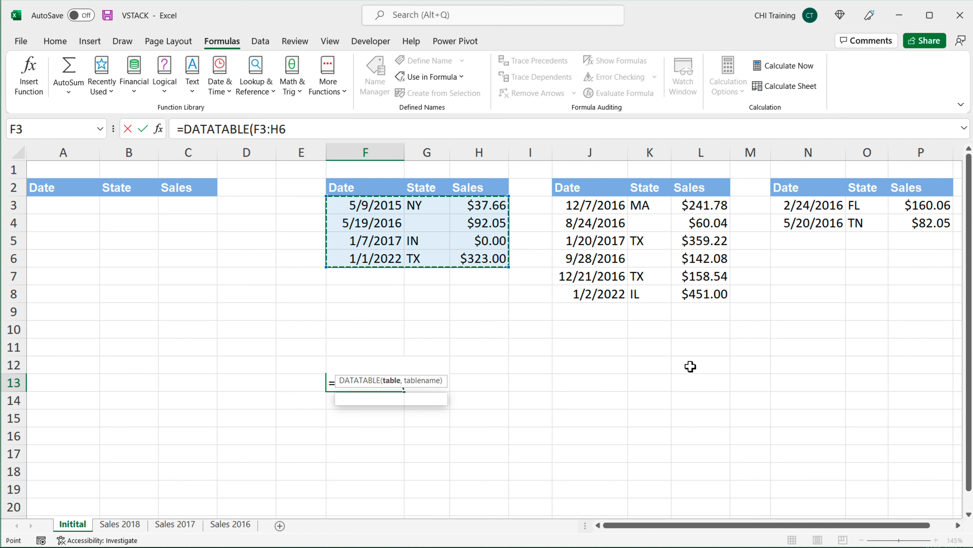
pyautogui.moveTo(443, 400); pyautogui.dragTo(464, 447)
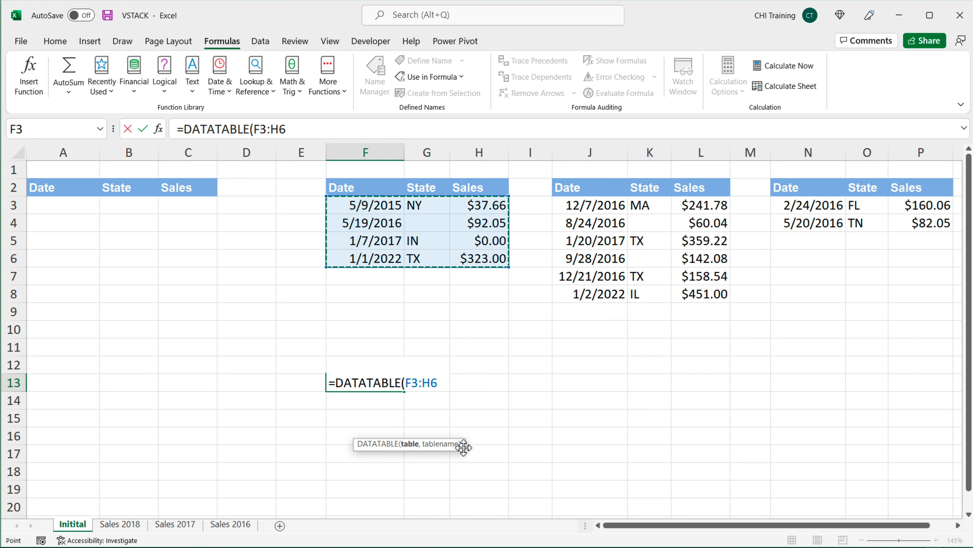
pyautogui.write(',')
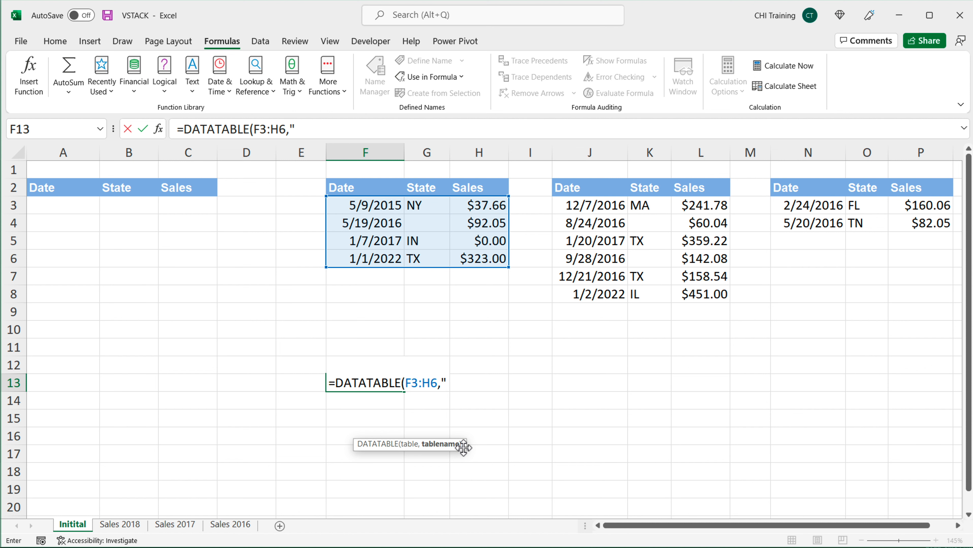
pyautogui.write('"Some Text"')
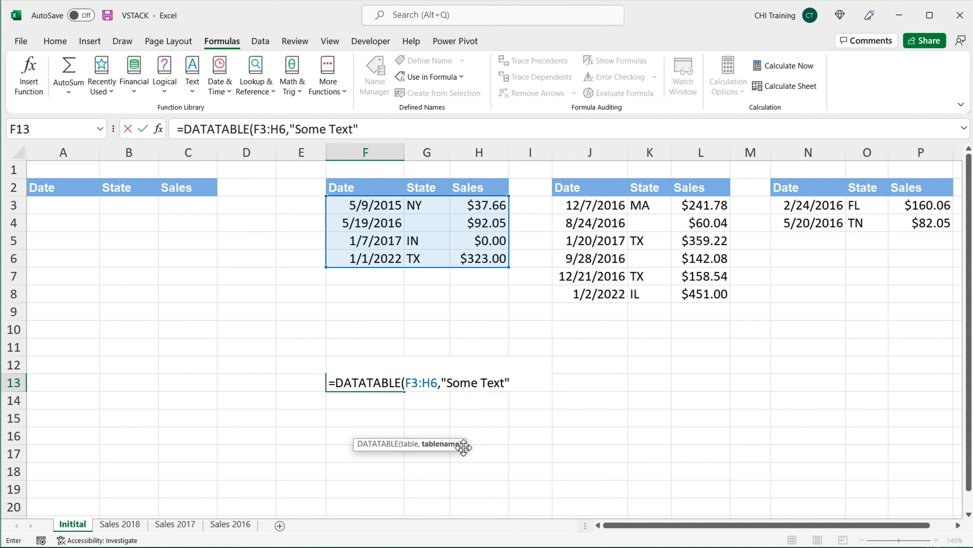
pyautogui.write(')')
pyautogui.press('Return')
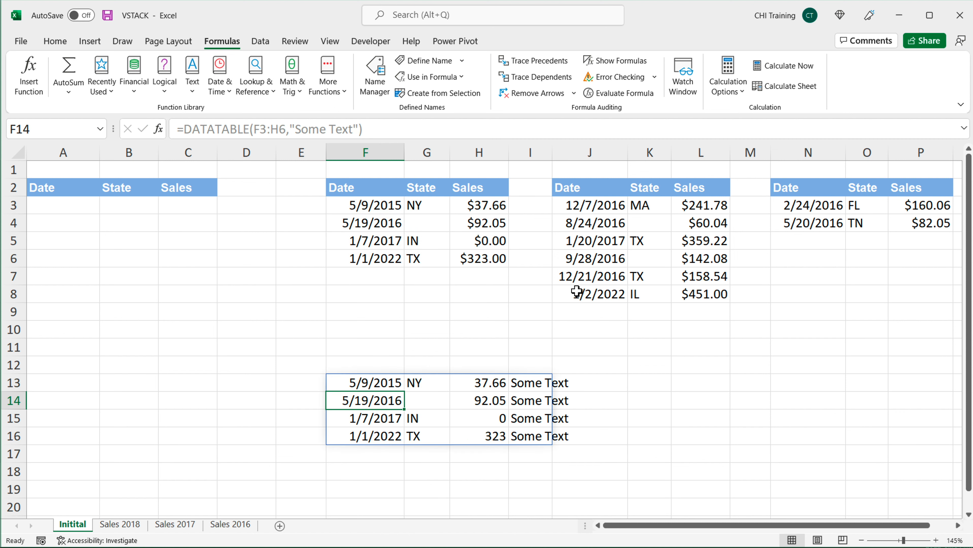
# Step: Change the DATATABLE range argument in F13 from F3:H6 to J3:L8
pyautogui.moveTo(529, 382); pyautogui.dragTo(528, 441)
pyautogui.doubleClick(366, 382)
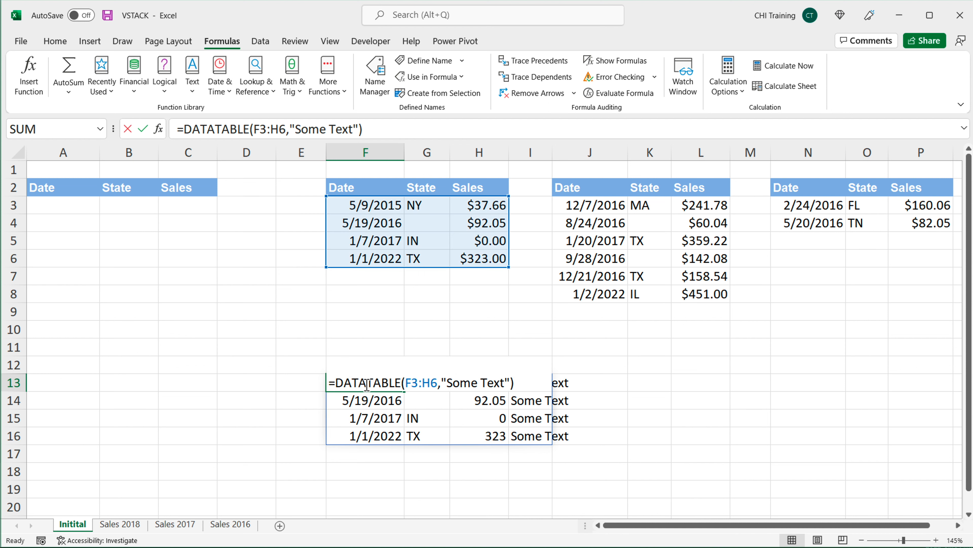
pyautogui.moveTo(405, 383); pyautogui.dragTo(438, 382)
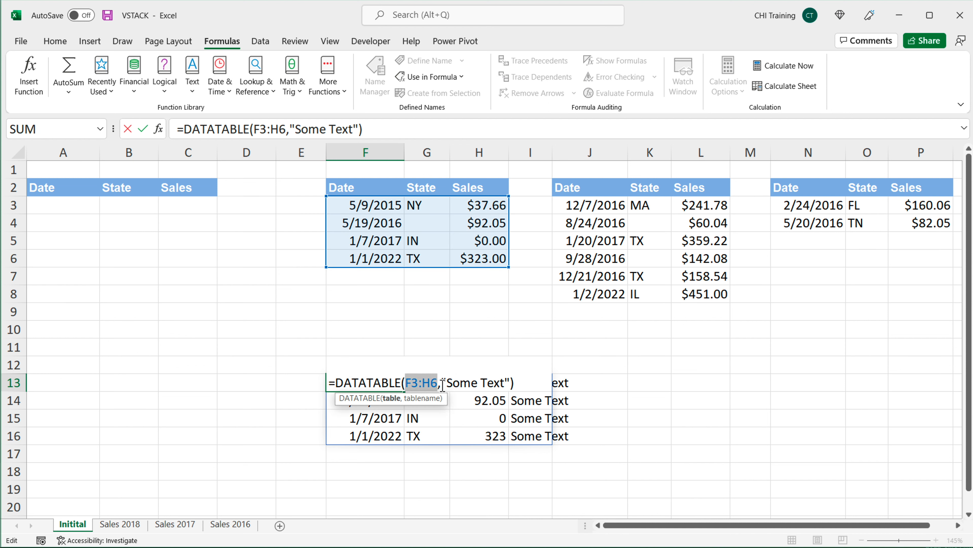
pyautogui.press('BackSpace')
pyautogui.moveTo(586, 204); pyautogui.dragTo(704, 296)
pyautogui.press('Return')
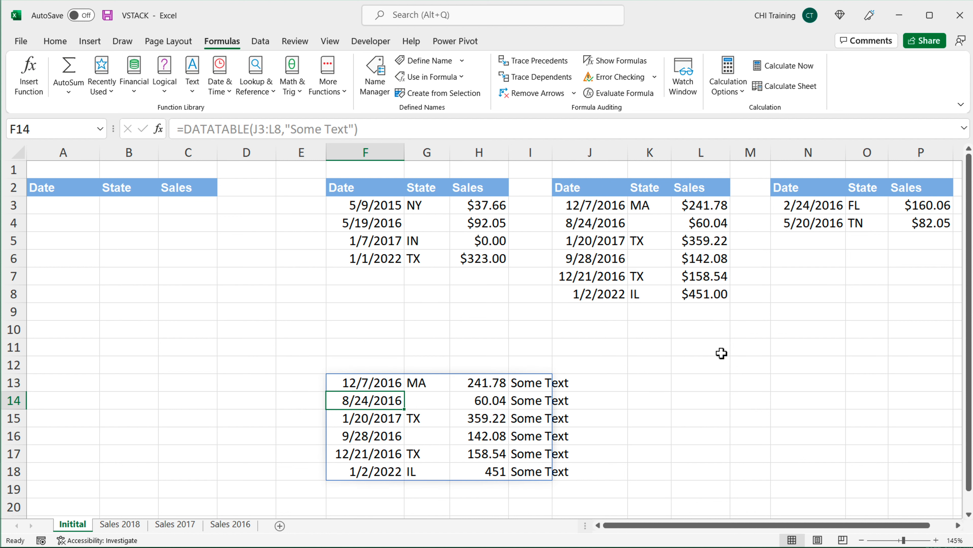
# Step: Open the F13 DATATABLE formula for editing again
pyautogui.click(370, 382)
pyautogui.doubleClick(368, 382)
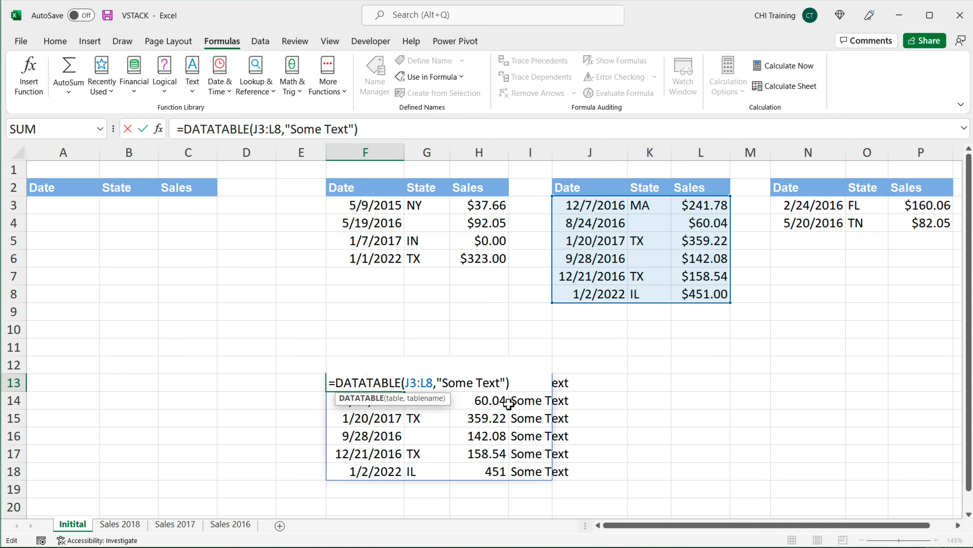
# Step: Clear the DATATABLE formula from F13
pyautogui.press('Escape')
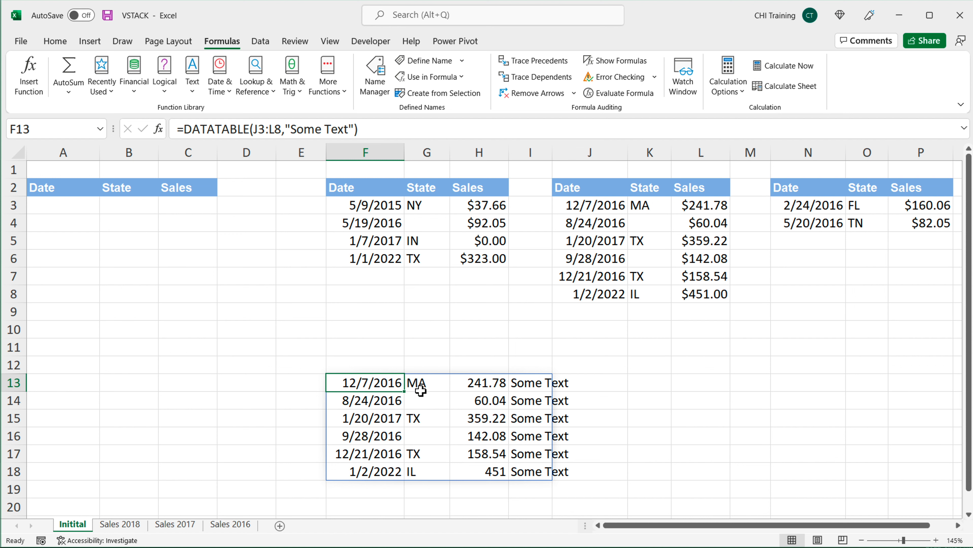
pyautogui.press('BackSpace')
pyautogui.press('Return')
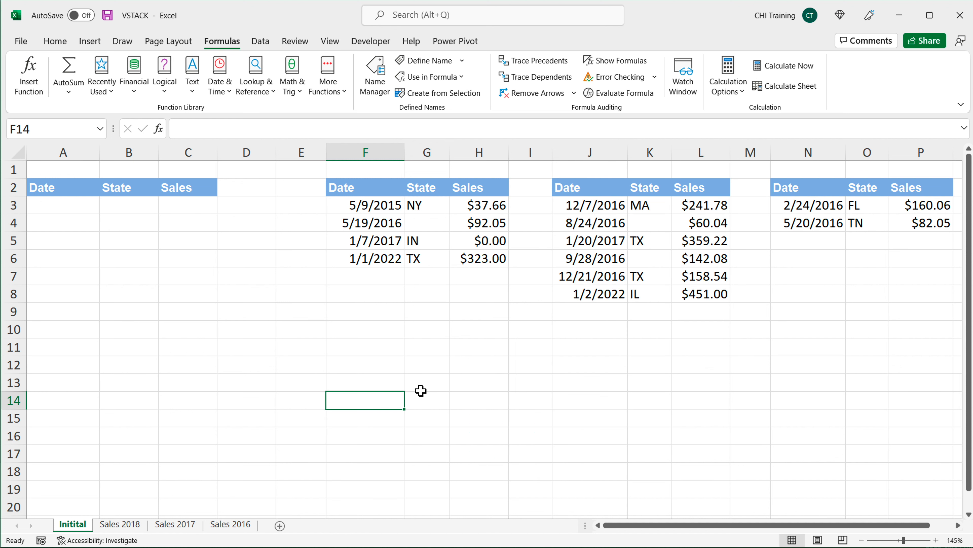
pyautogui.press('Up')
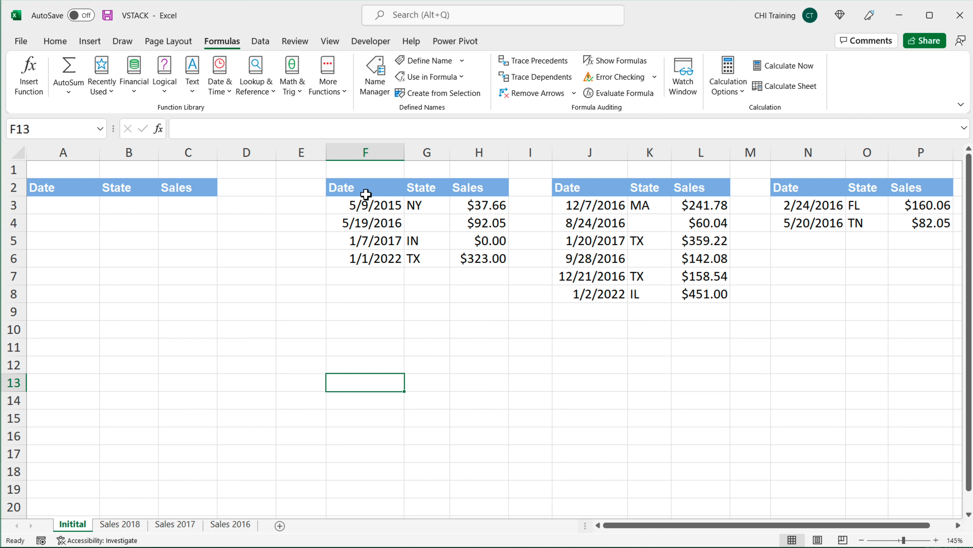
# Step: Convert F2:H6 into an Excel table with headers
pyautogui.moveTo(366, 194); pyautogui.dragTo(470, 253)
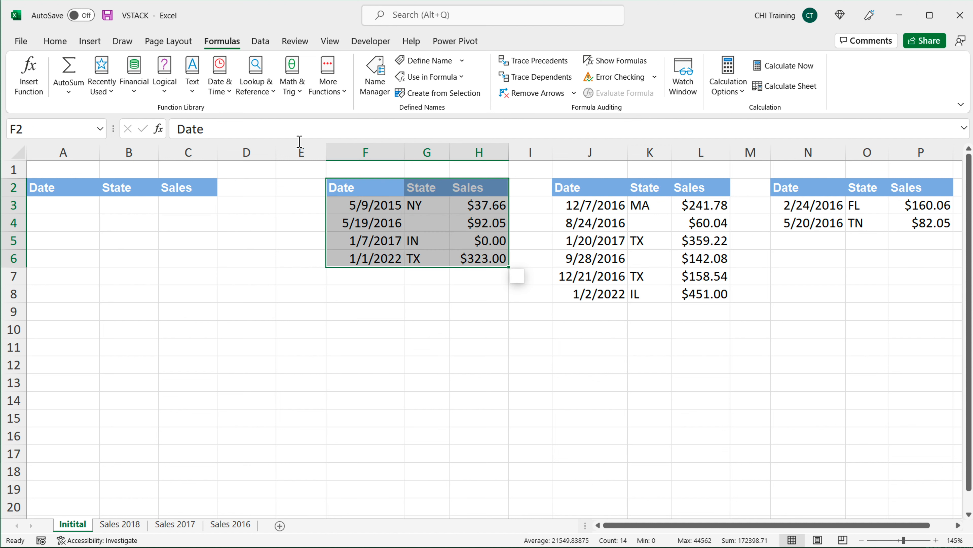
pyautogui.click(95, 43)
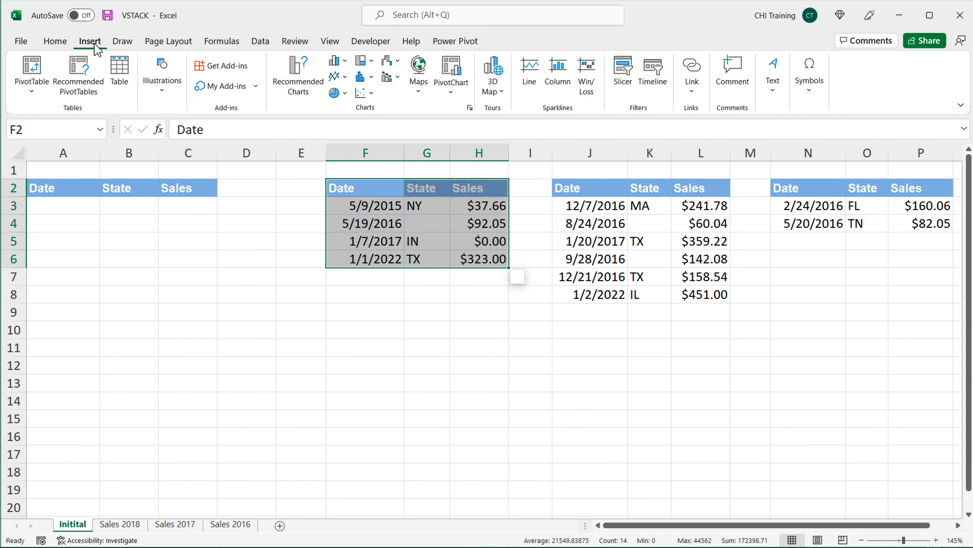
pyautogui.click(119, 77)
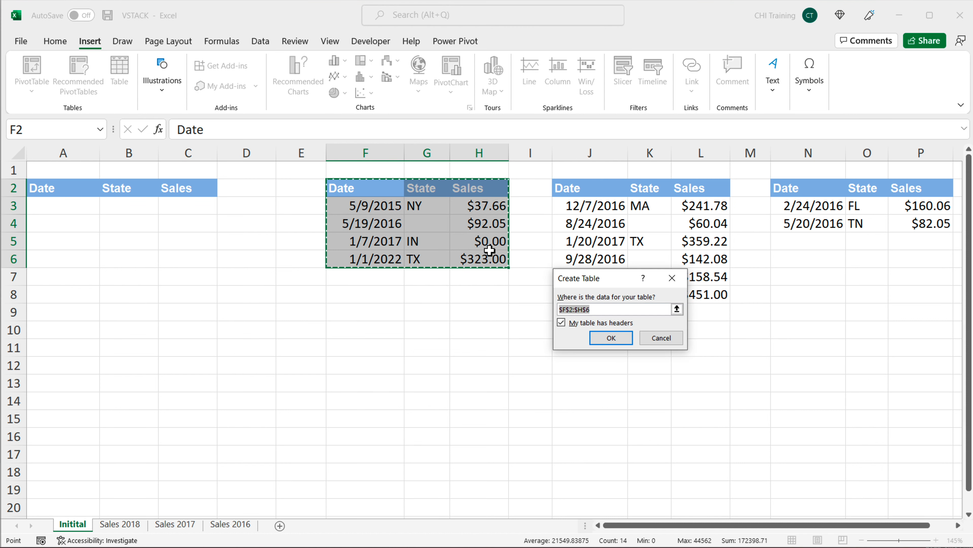
pyautogui.click(623, 341)
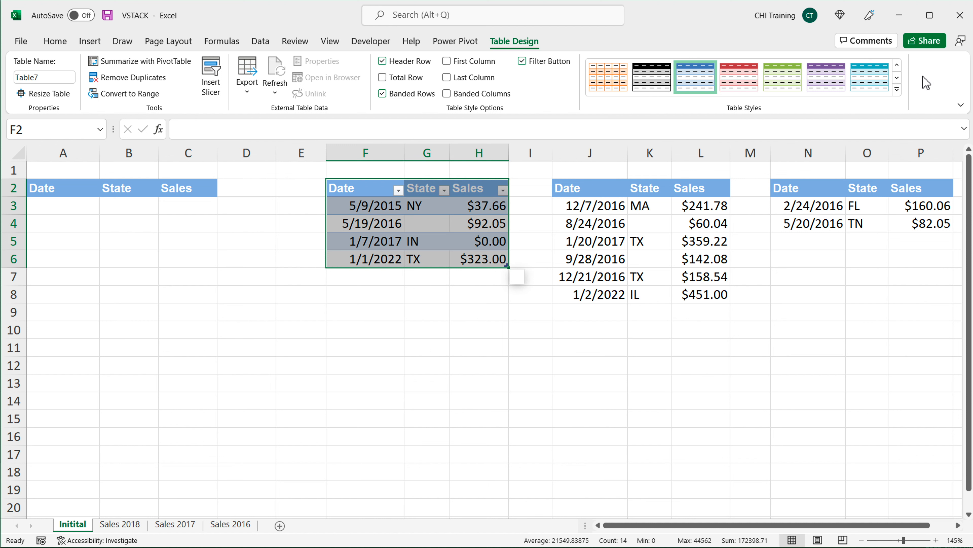
# Step: Apply the first Light table style to the new table and rename it part1
pyautogui.click(896, 89)
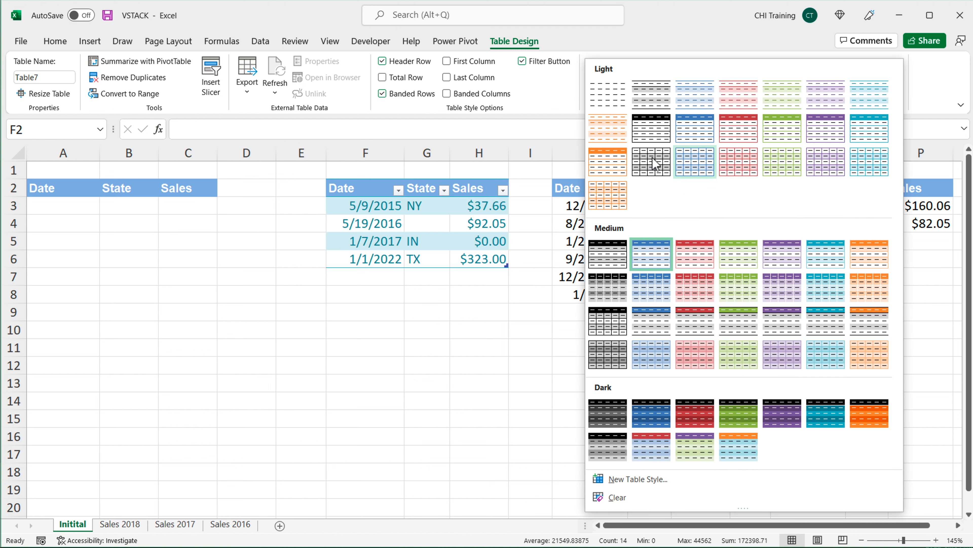
pyautogui.click(613, 100)
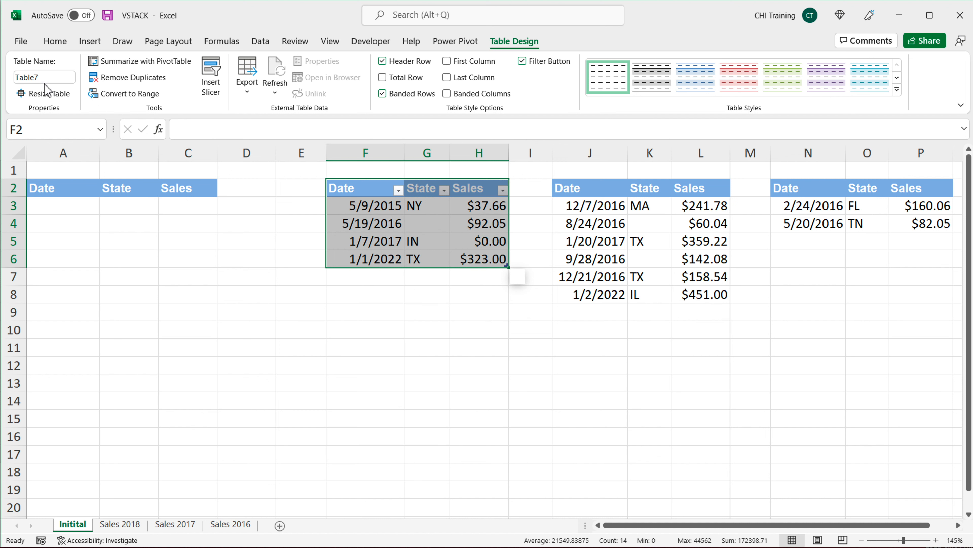
pyautogui.click(73, 79)
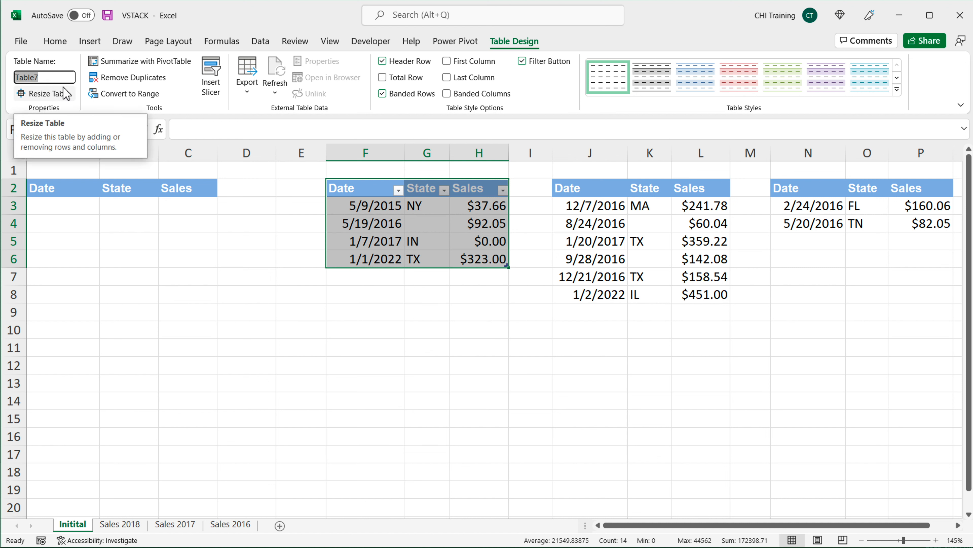
pyautogui.write('part1')
pyautogui.press('Return')
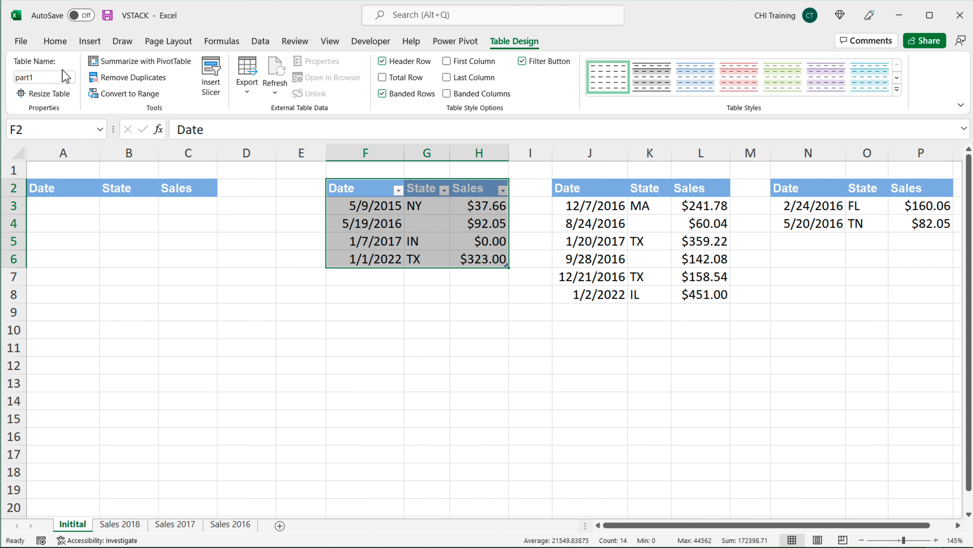
# Step: Convert J2:L8 into a table with headers and name it Part2
pyautogui.moveTo(586, 188); pyautogui.dragTo(690, 295)
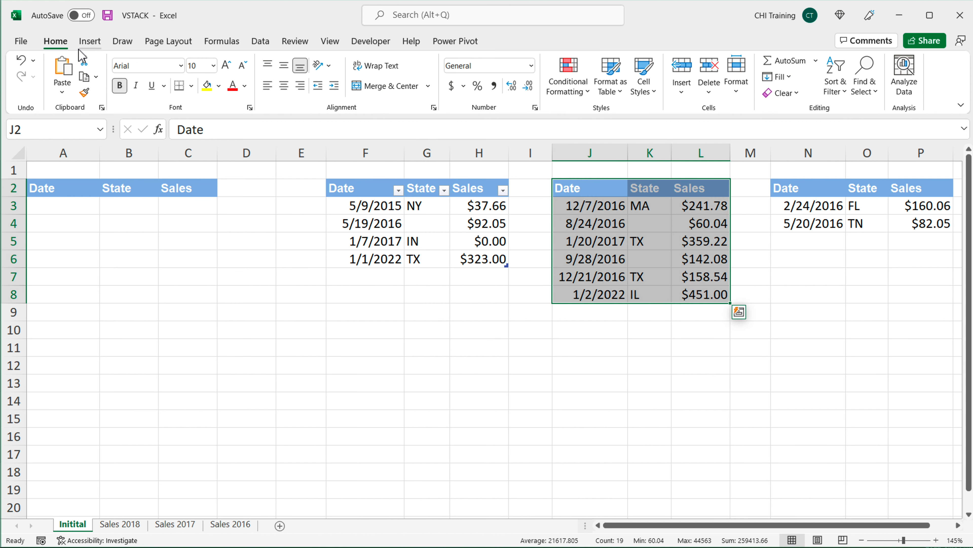
pyautogui.click(90, 41)
pyautogui.click(119, 73)
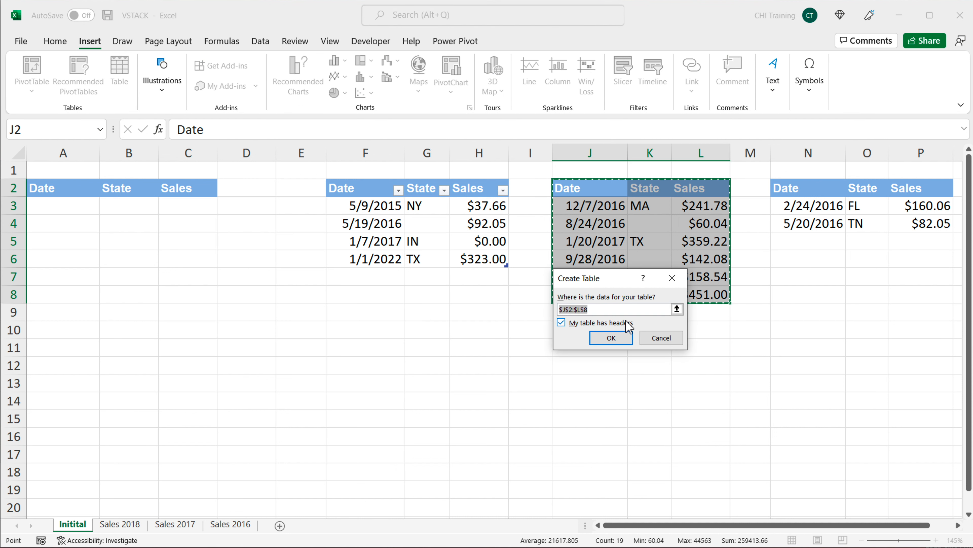
pyautogui.click(615, 338)
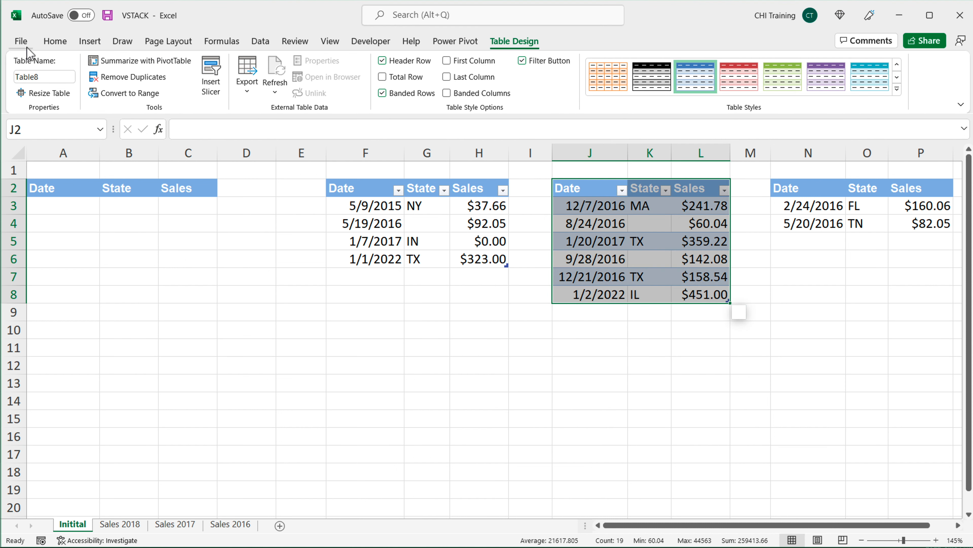
pyautogui.moveTo(60, 79); pyautogui.dragTo(6, 71)
pyautogui.write('PAr')
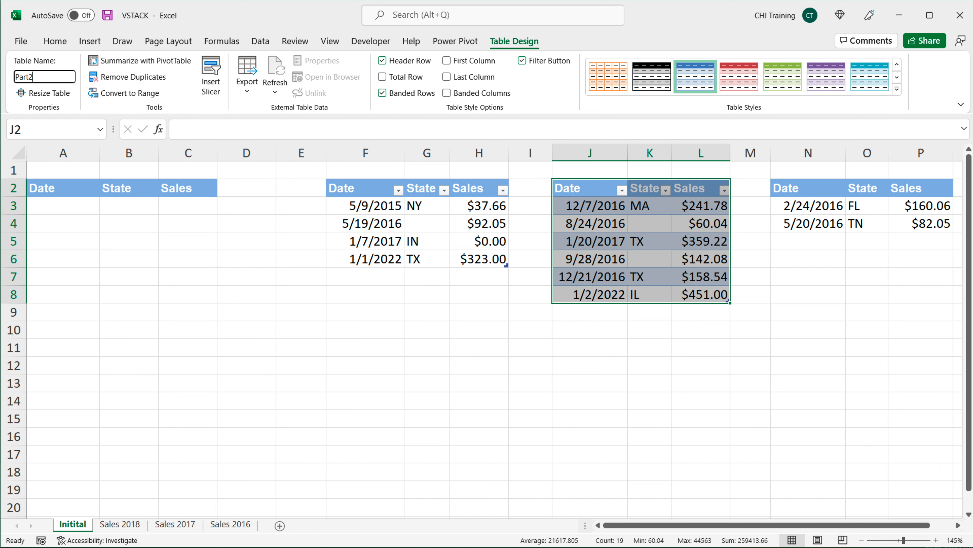
pyautogui.write('t2')
pyautogui.press('Return')
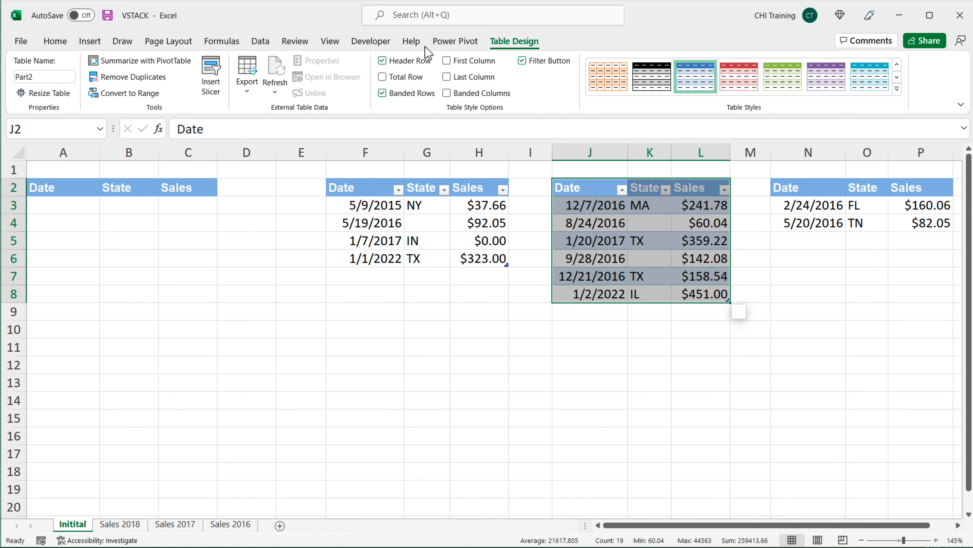
# Step: Convert N2:P4 into a table with headers and name it Part3
pyautogui.moveTo(804, 185); pyautogui.dragTo(924, 218)
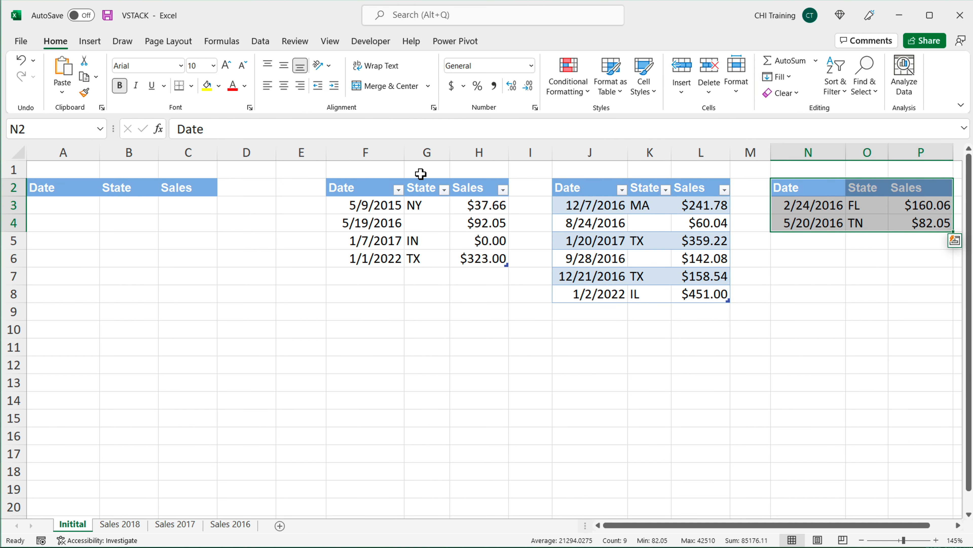
pyautogui.click(90, 41)
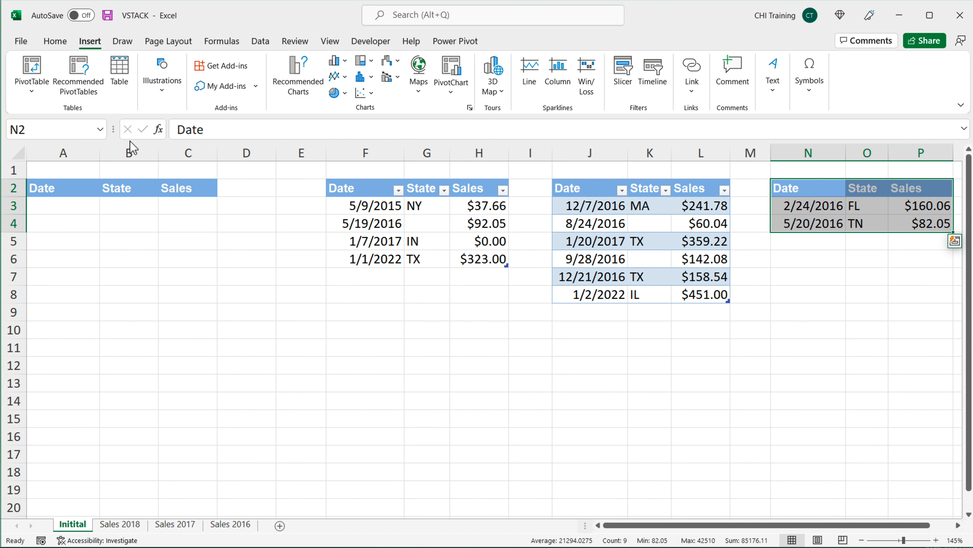
pyautogui.click(114, 85)
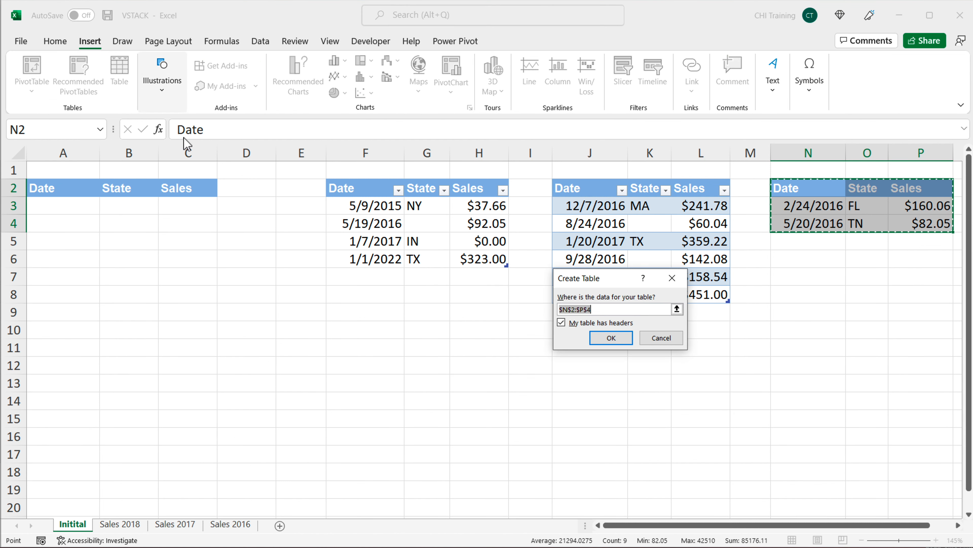
pyautogui.click(610, 338)
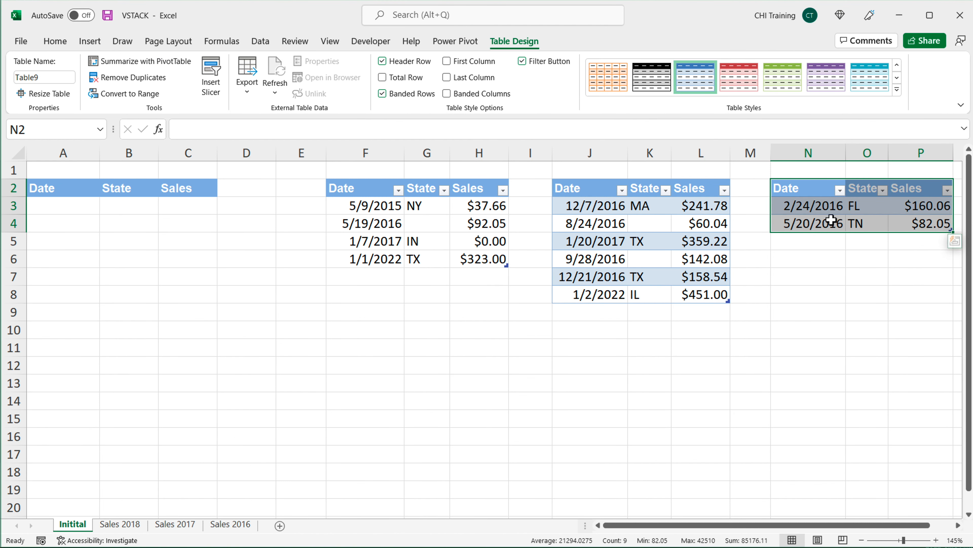
pyautogui.click(16, 78)
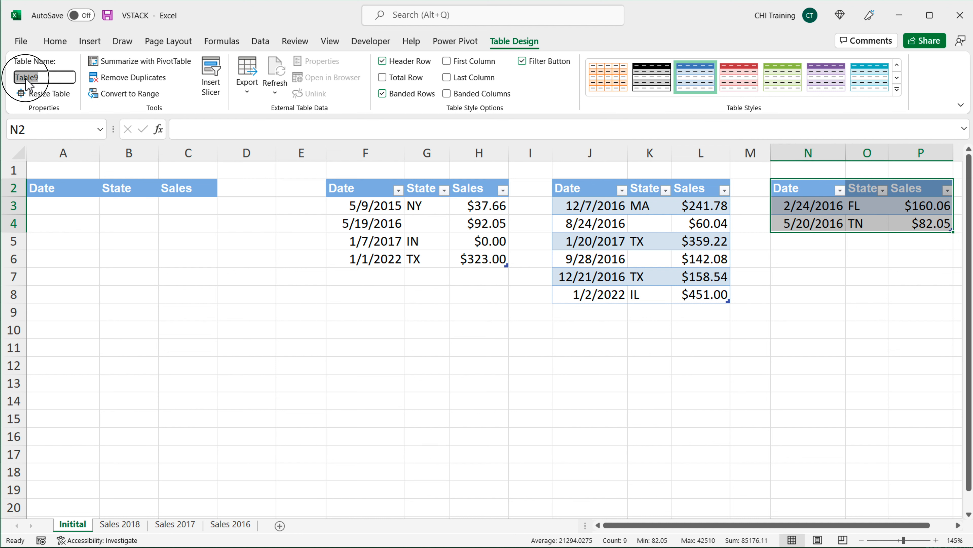
pyautogui.doubleClick(50, 78)
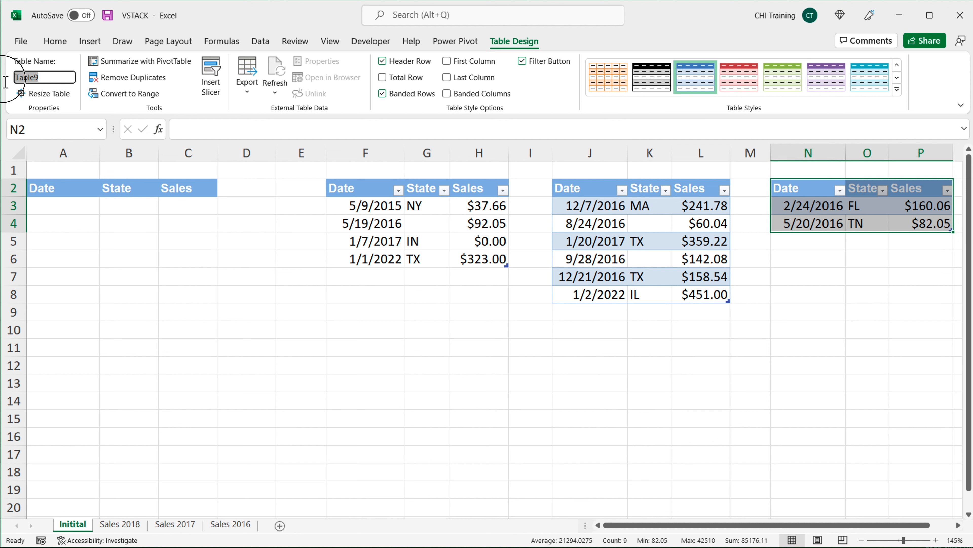
pyautogui.write('Part3')
pyautogui.press('Return')
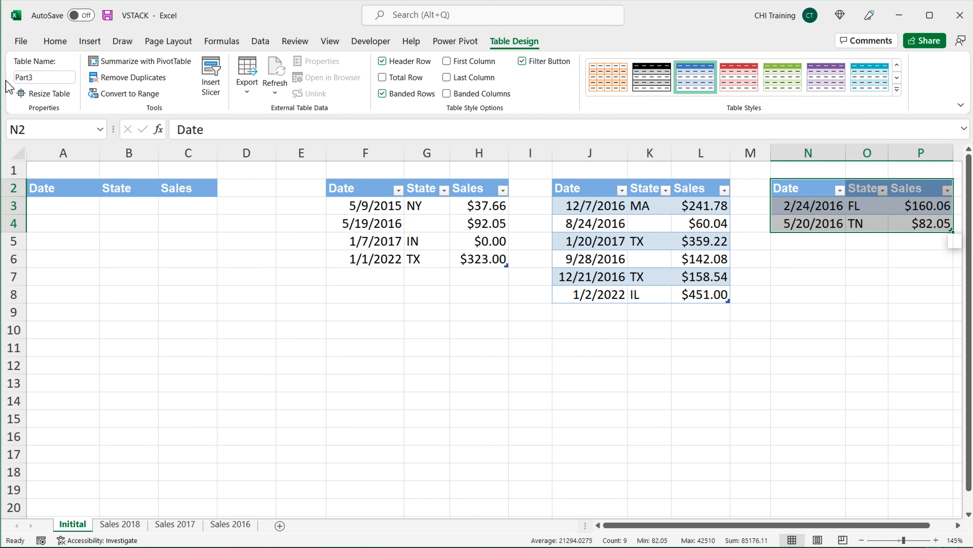
# Step: In A3, begin a formula =VSTACK(DATATABLE( using the DATATABLE named function
pyautogui.click(427, 259)
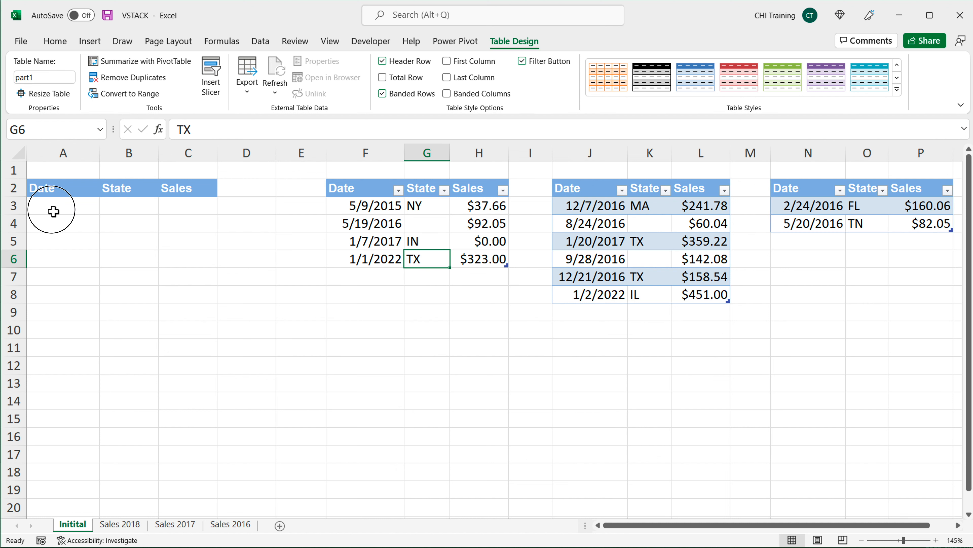
pyautogui.click(54, 208)
pyautogui.write('=')
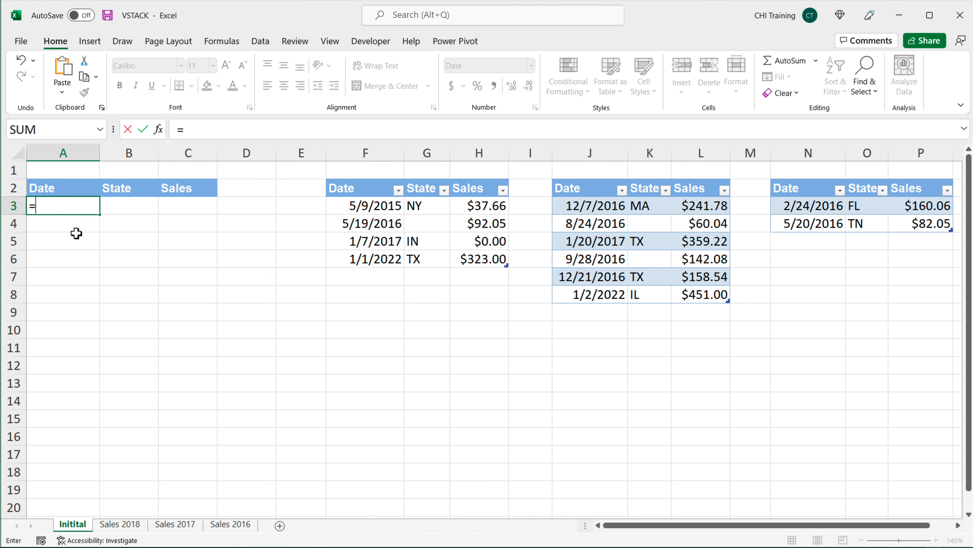
pyautogui.write('VSTACK(')
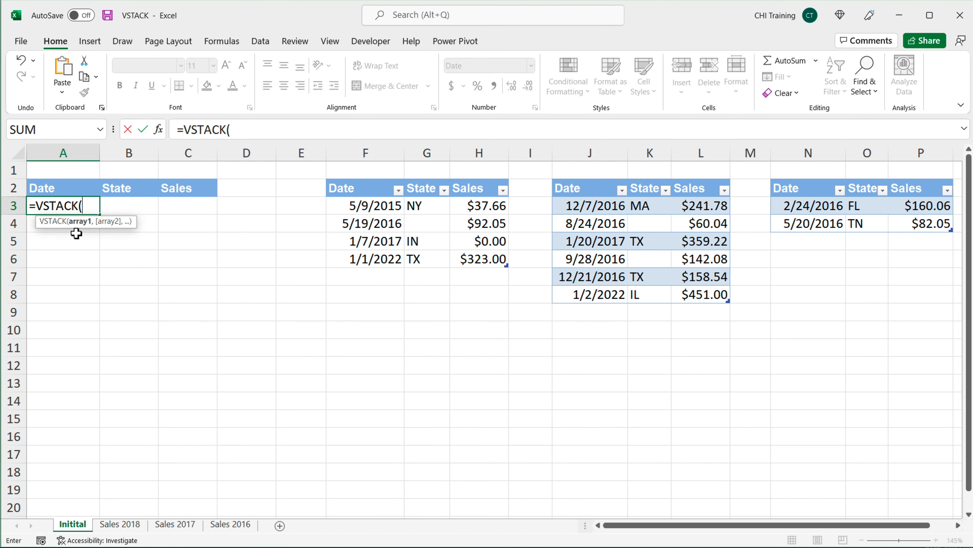
pyautogui.write('DAT')
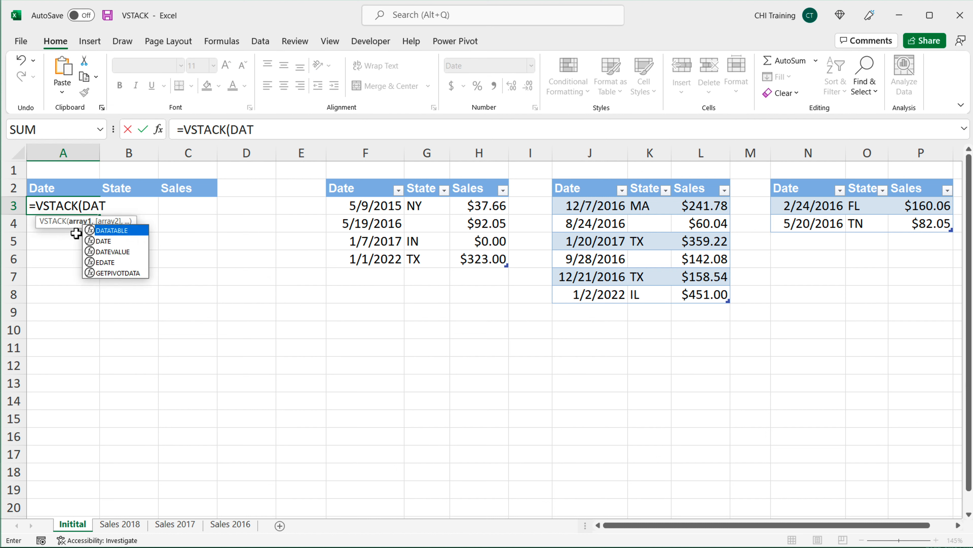
pyautogui.press('Tab')
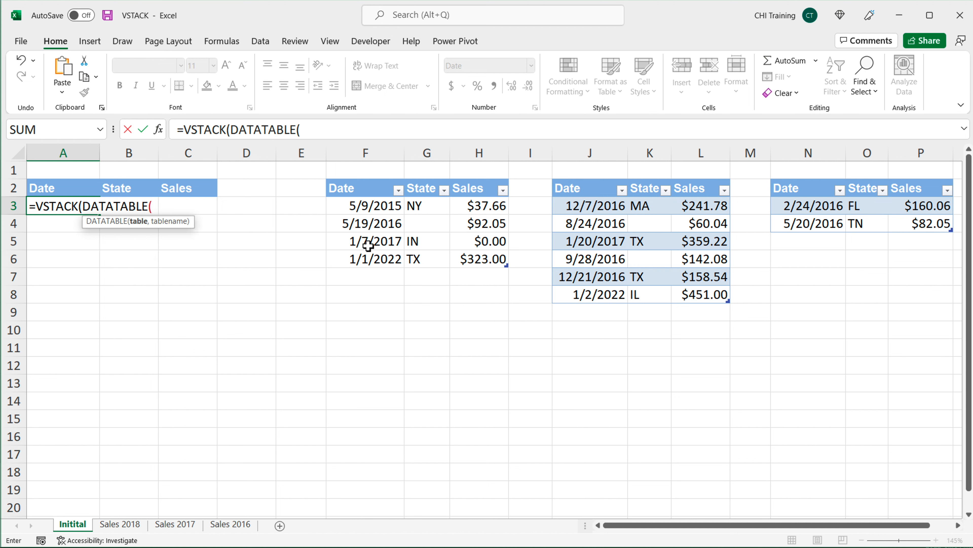
# Step: Pass the part1 table and the table name "Part 1" to DATATABLE, closing it and adding a comma for VSTACK's next array
pyautogui.moveTo(378, 210); pyautogui.dragTo(470, 258)
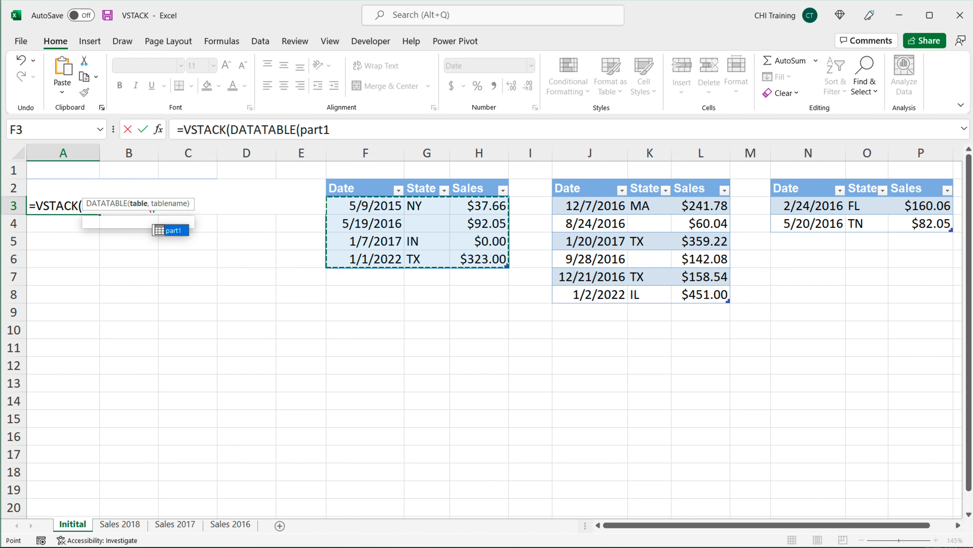
pyautogui.moveTo(193, 205); pyautogui.dragTo(202, 311)
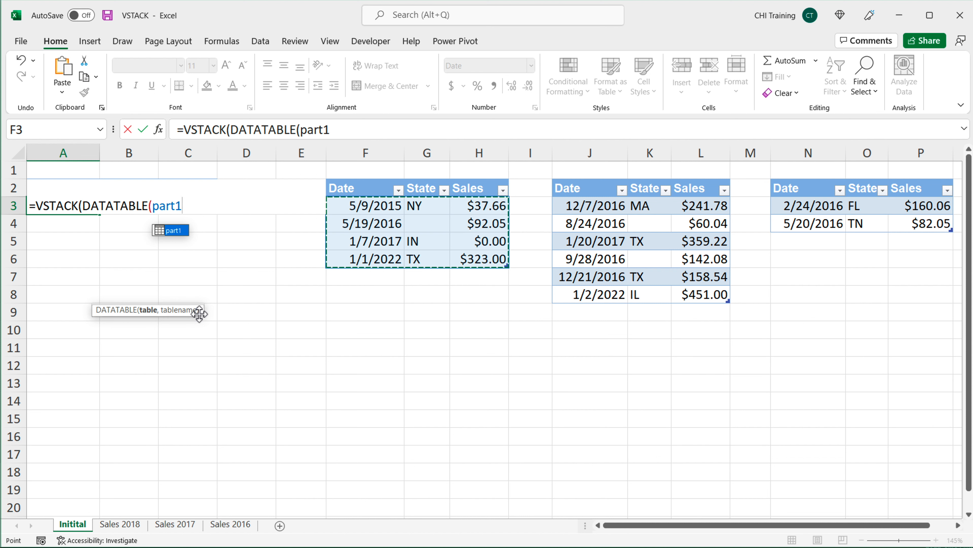
pyautogui.write(',')
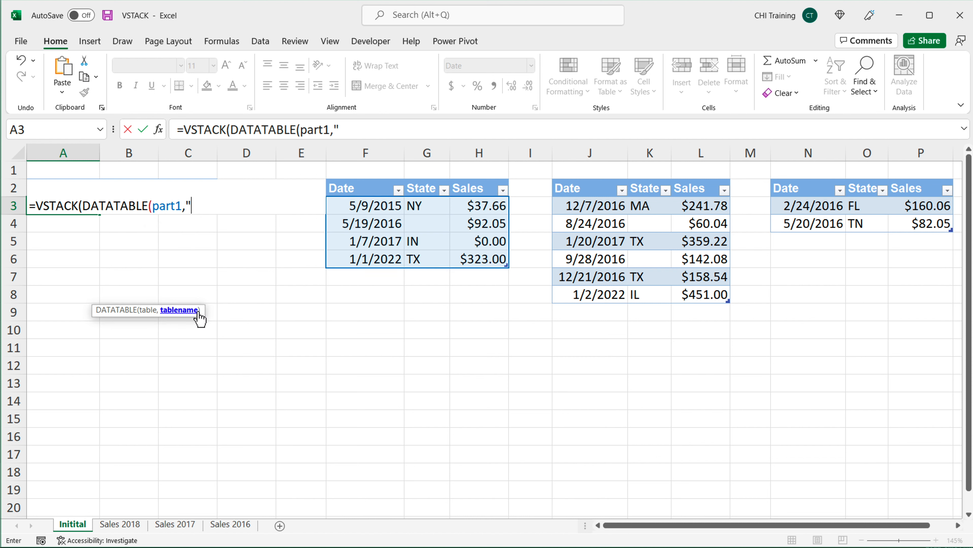
pyautogui.write('"Part 1"),')
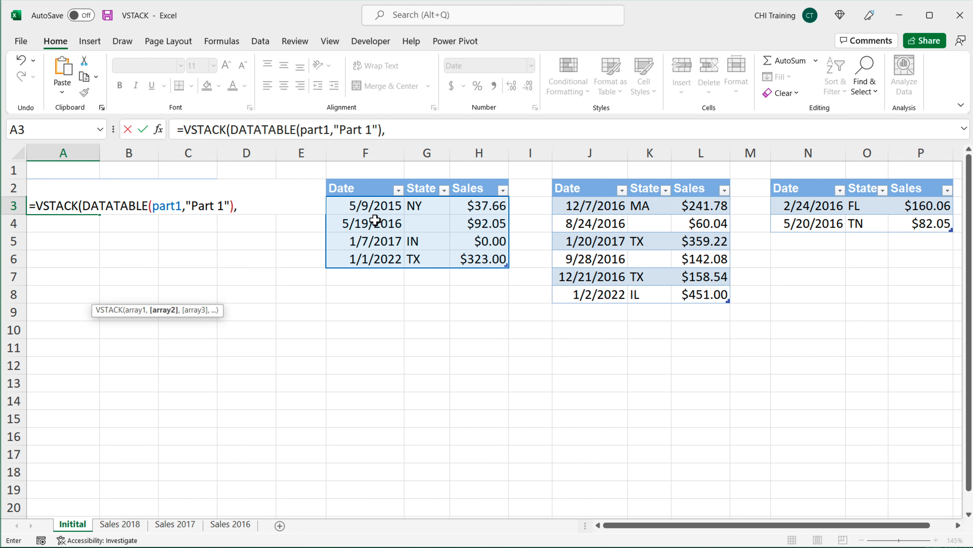
pyautogui.moveTo(571, 209); pyautogui.dragTo(716, 300)
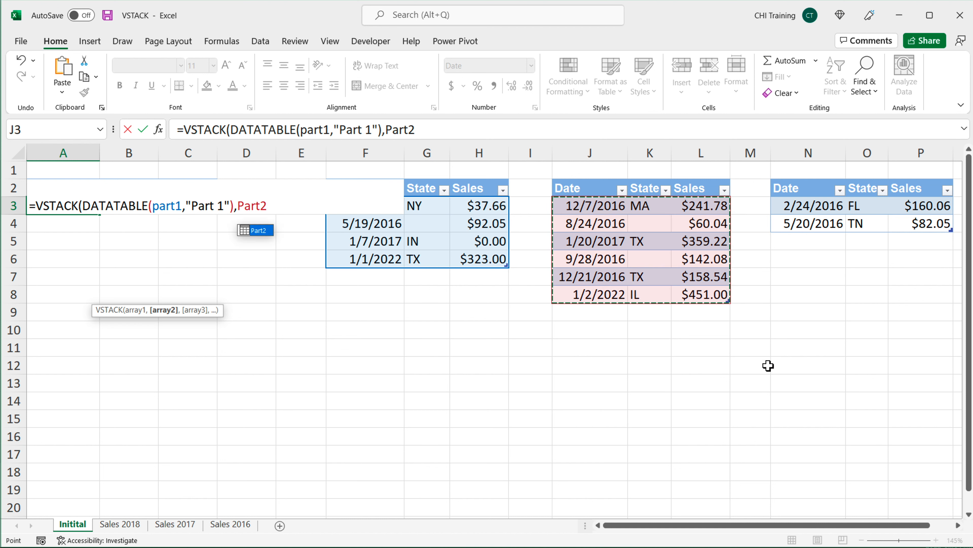
pyautogui.press('BackSpace')
pyautogui.press('BackSpace')
pyautogui.press('BackSpace')
pyautogui.press('BackSpace')
pyautogui.press('BackSpace')
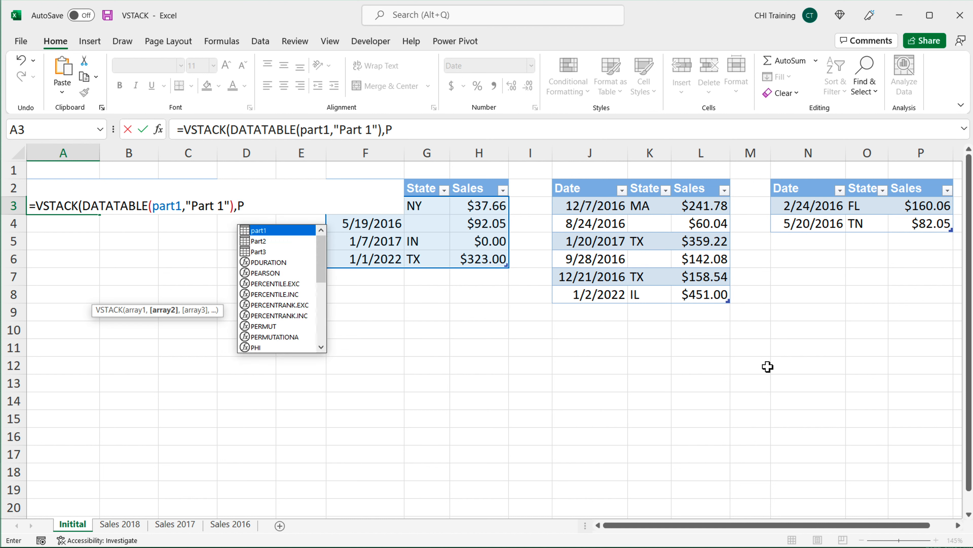
# Step: Add a second DATATABLE call to the formula, passing the Part2 table and the name "Part 2"
pyautogui.write('DA')
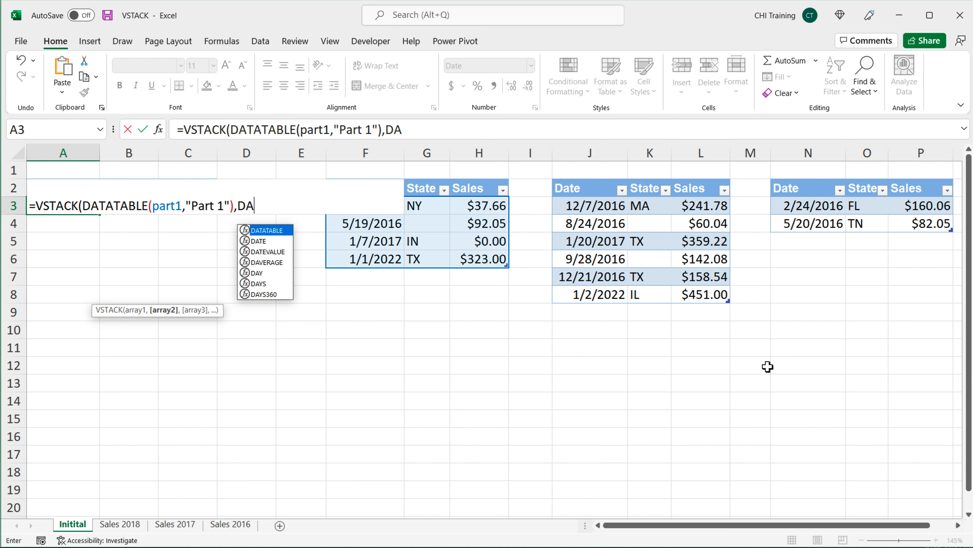
pyautogui.press('Tab')
pyautogui.moveTo(611, 213); pyautogui.dragTo(720, 294)
pyautogui.write(',')
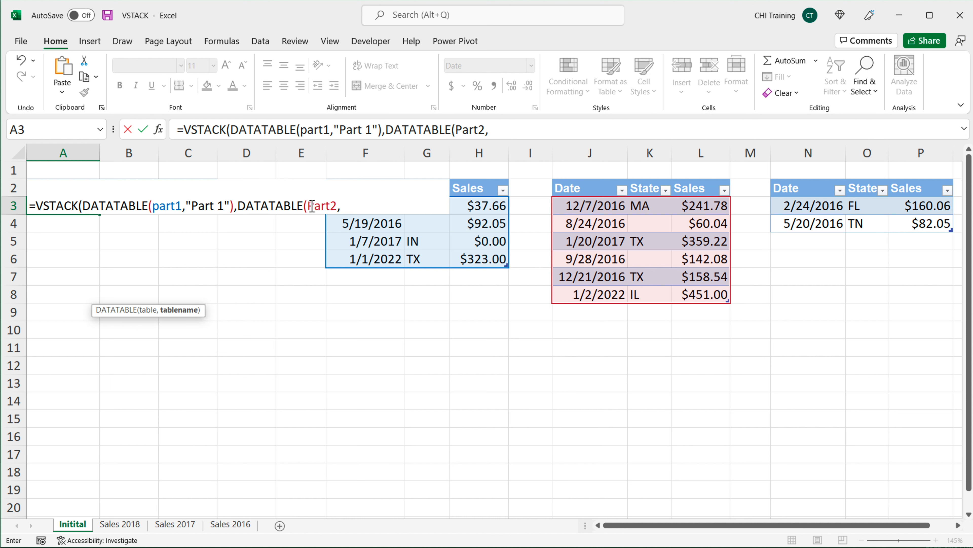
pyautogui.write('" Par')
pyautogui.write('art 2')
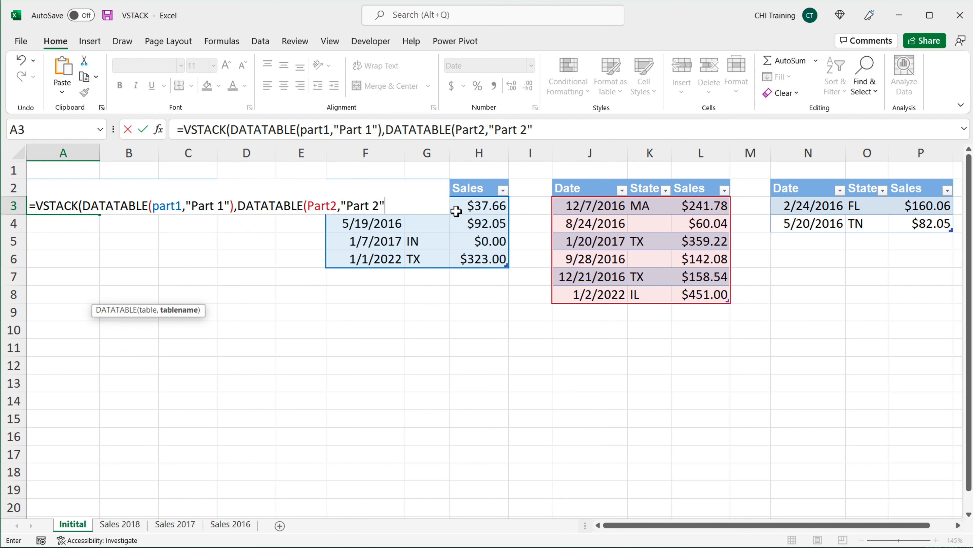
pyautogui.write('),DATA')
# Step: Add a third DATATABLE call with the Part3 table and "Part 3", close VSTACK and enter the formula
pyautogui.press('Tab')
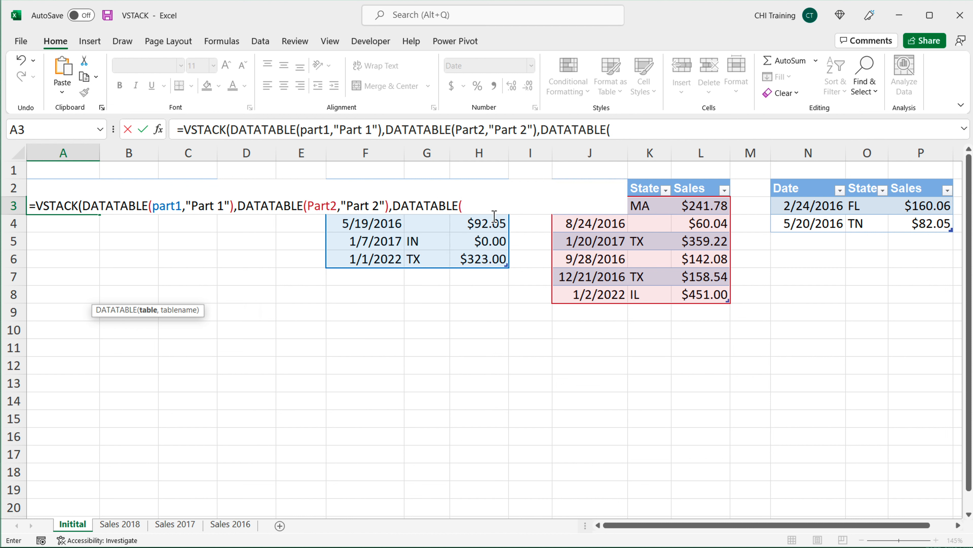
pyautogui.write('Pr')
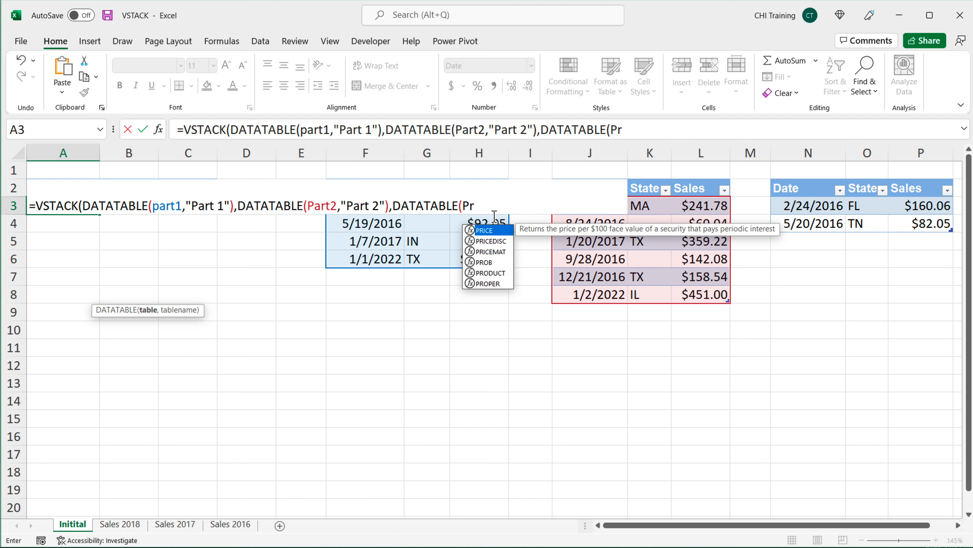
pyautogui.press('BackSpace')
pyautogui.write('a')
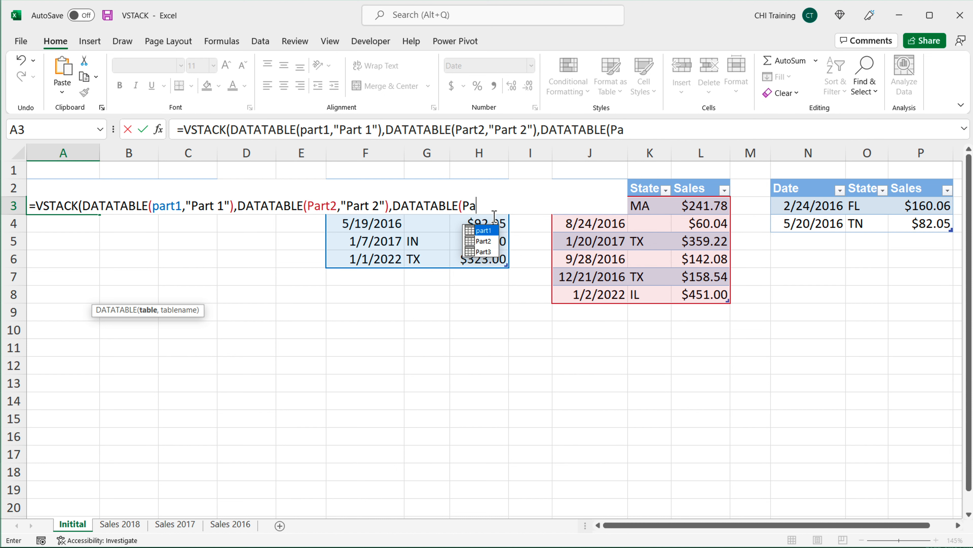
pyautogui.press('Down')
pyautogui.press('Down')
pyautogui.press('Tab')
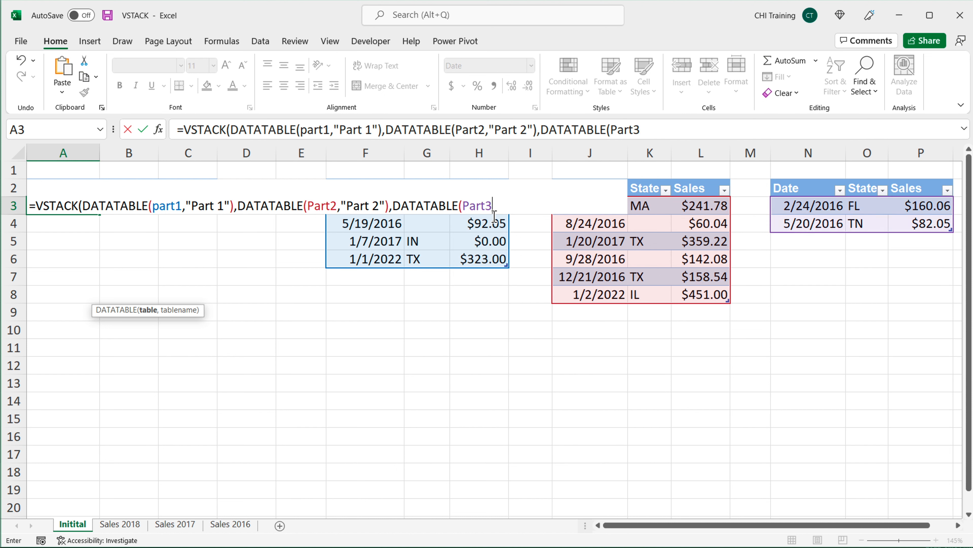
pyautogui.write(',"Part 3')
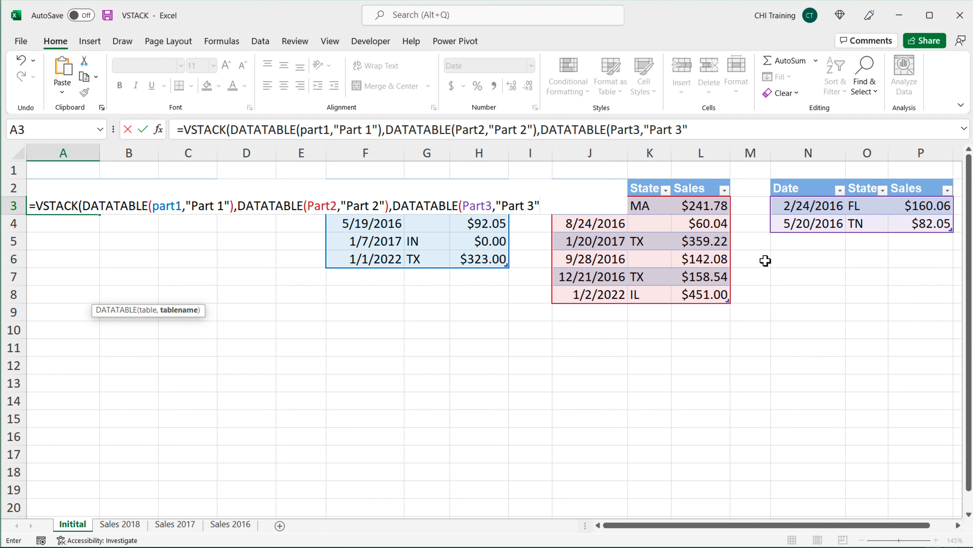
pyautogui.write('")')
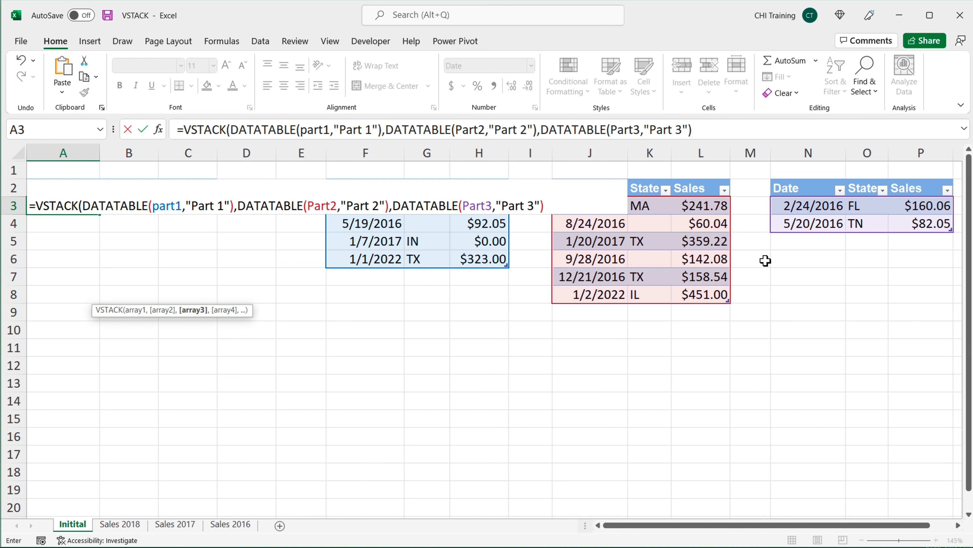
pyautogui.write(')')
pyautogui.press('Return')
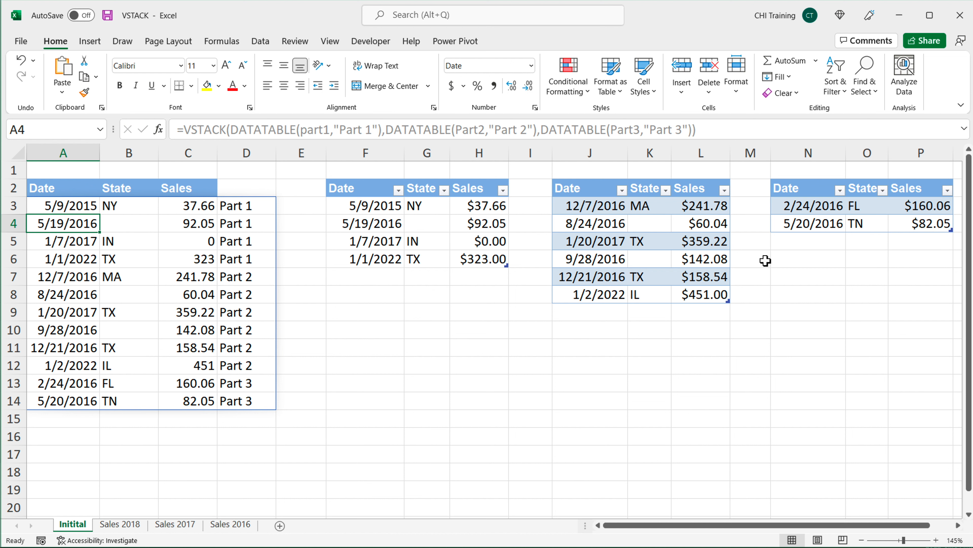
# Step: Enter Source as the header in D2 above the table-name column of the stacked results
pyautogui.click(244, 193)
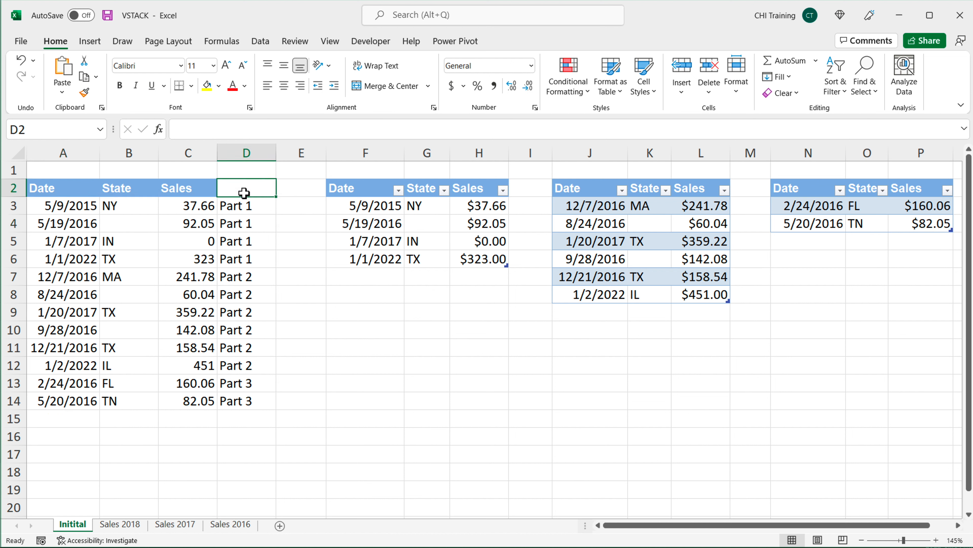
pyautogui.write('Source')
pyautogui.press('Return')
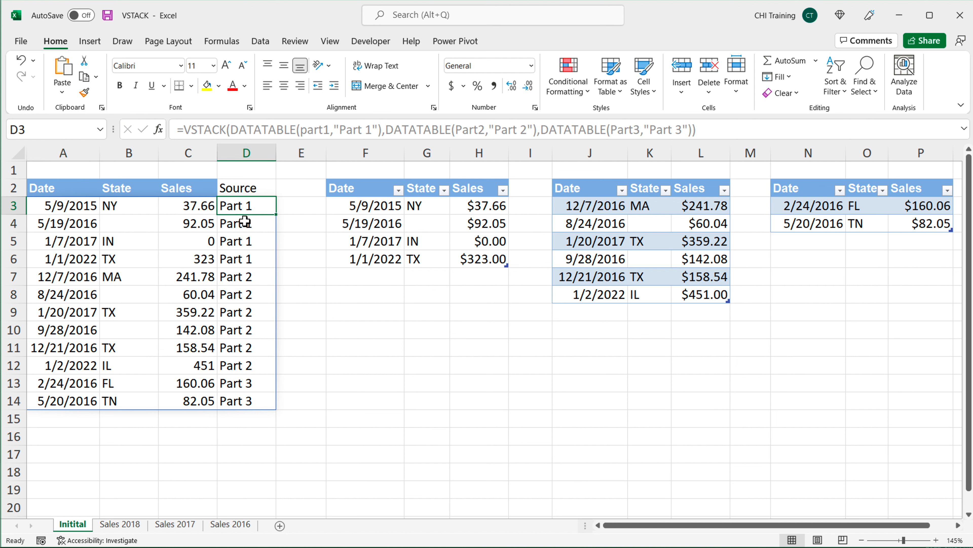
pyautogui.moveTo(44, 206); pyautogui.dragTo(253, 401)
pyautogui.moveTo(254, 204); pyautogui.dragTo(261, 408)
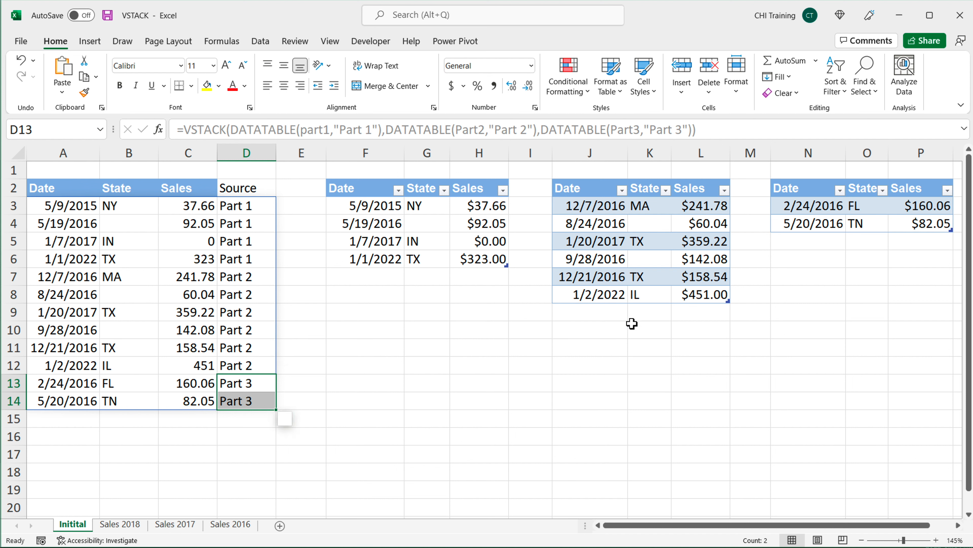
pyautogui.moveTo(75, 208); pyautogui.dragTo(265, 401)
# Step: Add a new row to the part1 table with date 1/2/2022, state CA and sales 134
pyautogui.click(374, 283)
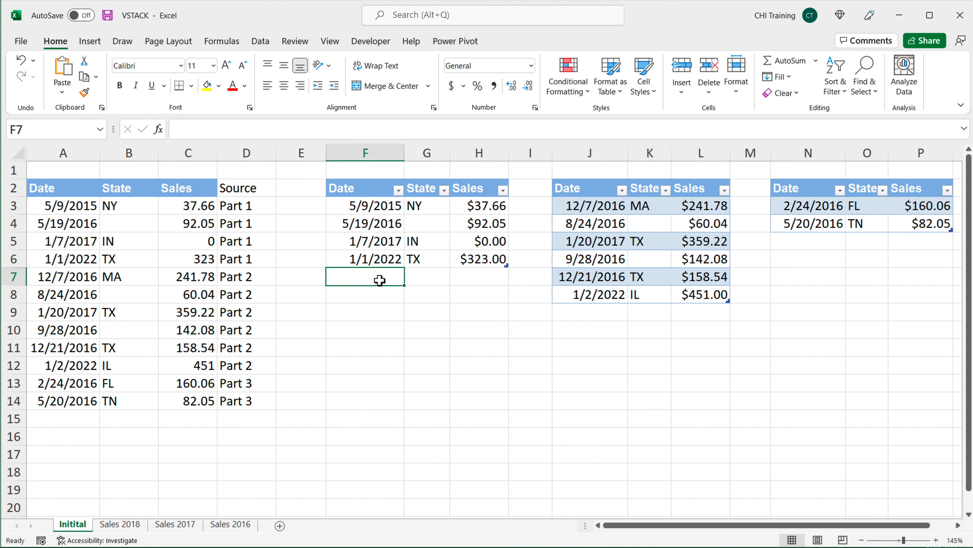
pyautogui.write('1/2/20')
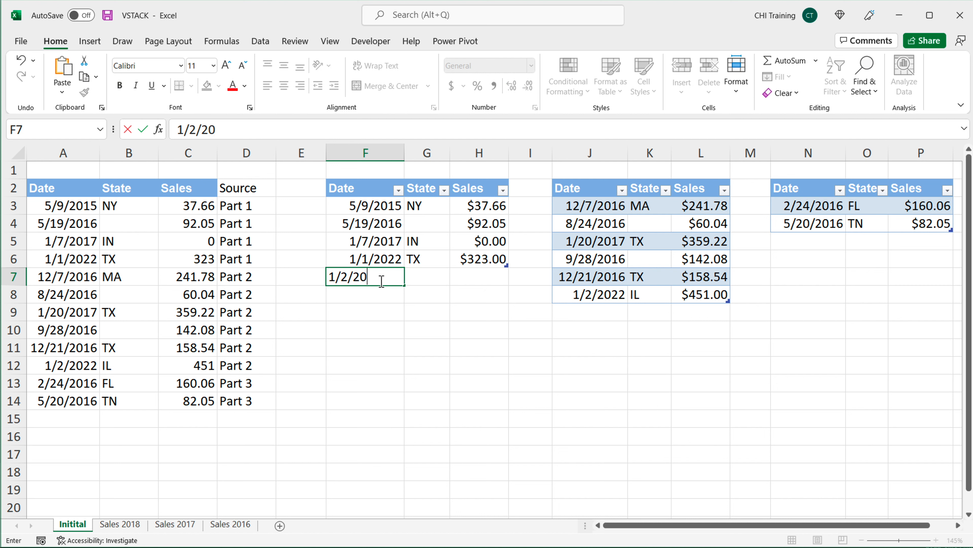
pyautogui.write('22')
pyautogui.press('Tab')
pyautogui.write('CA')
pyautogui.press('Return')
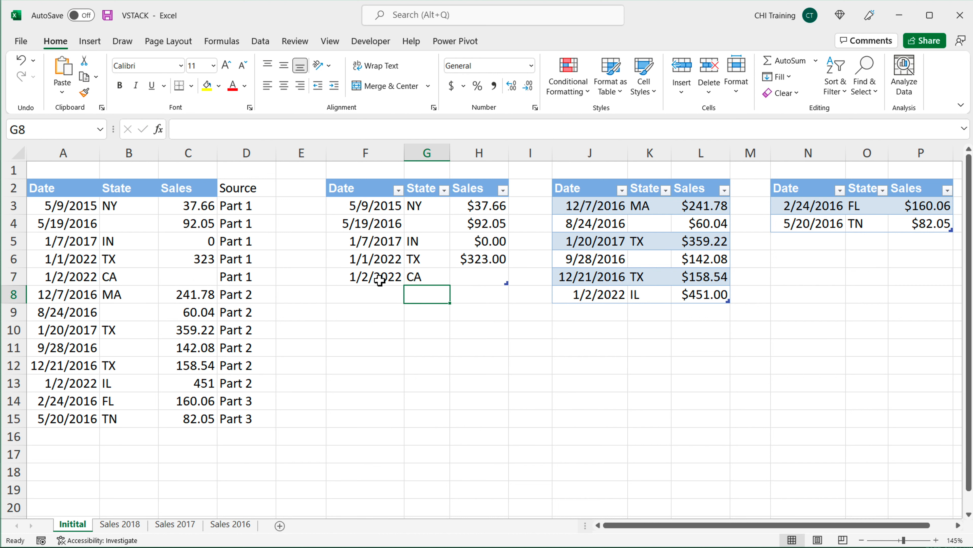
pyautogui.press('Up')
pyautogui.press('Right')
pyautogui.write('134')
pyautogui.press('Return')
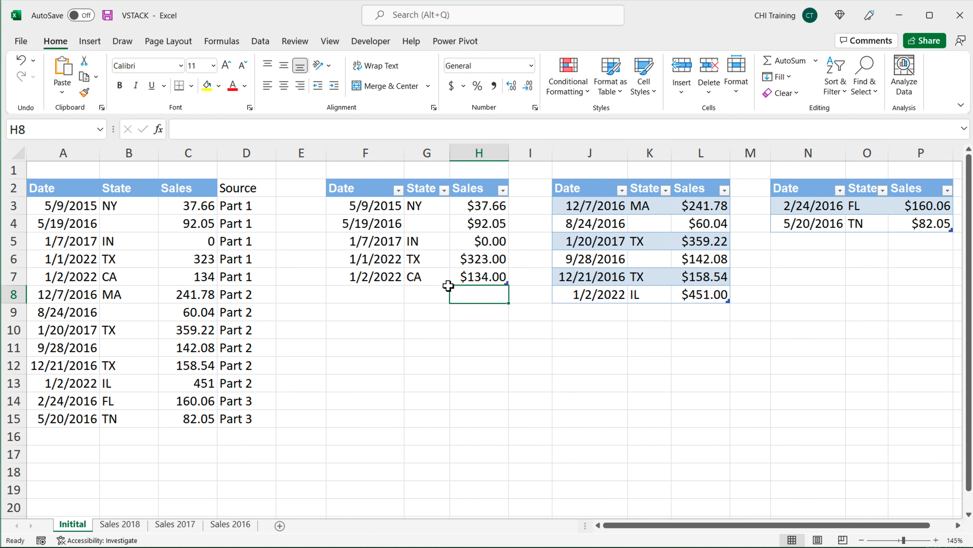
pyautogui.click(469, 278)
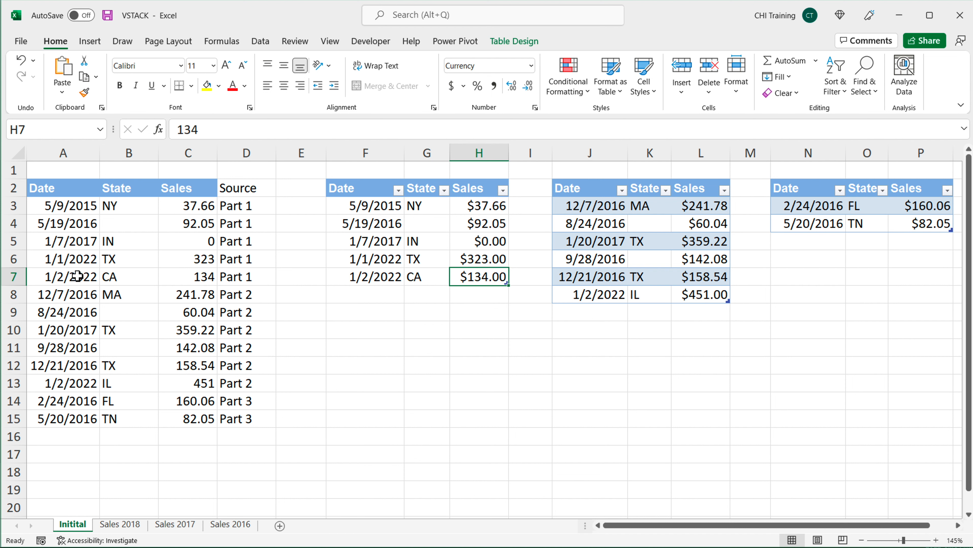
pyautogui.moveTo(77, 276); pyautogui.dragTo(249, 277)
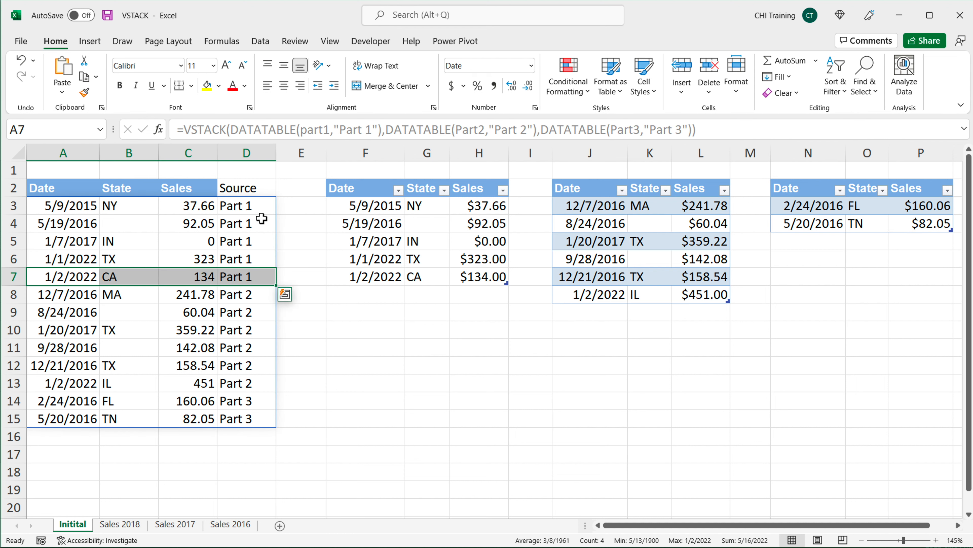
pyautogui.moveTo(257, 212); pyautogui.dragTo(256, 276)
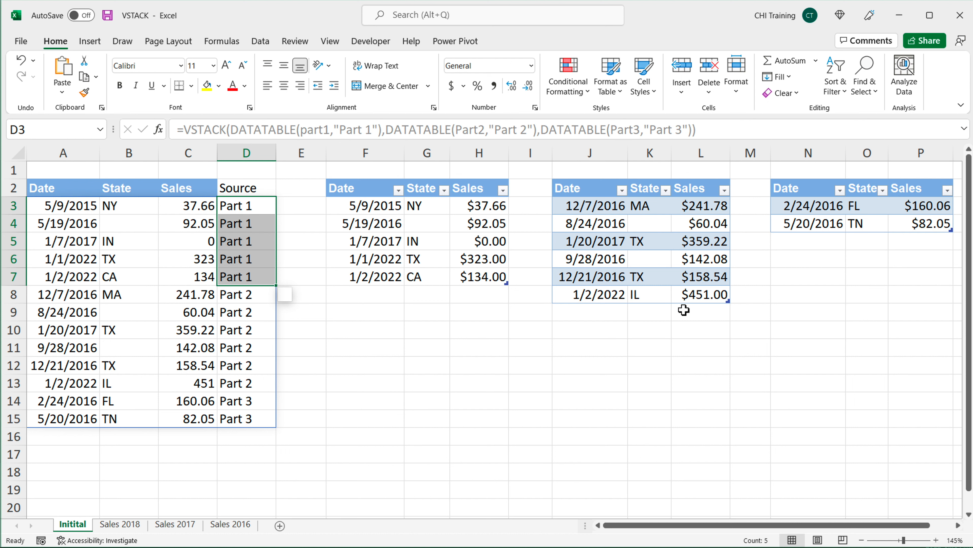
# Step: Add a new row to the Part2 table with date 2/2/2022, state FL and sales 142
pyautogui.click(597, 316)
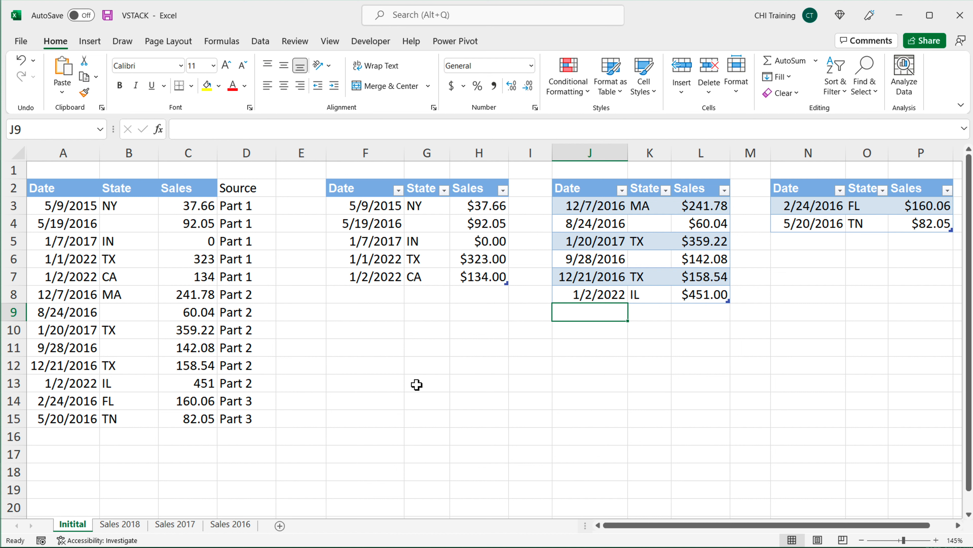
pyautogui.write('2/2/2022')
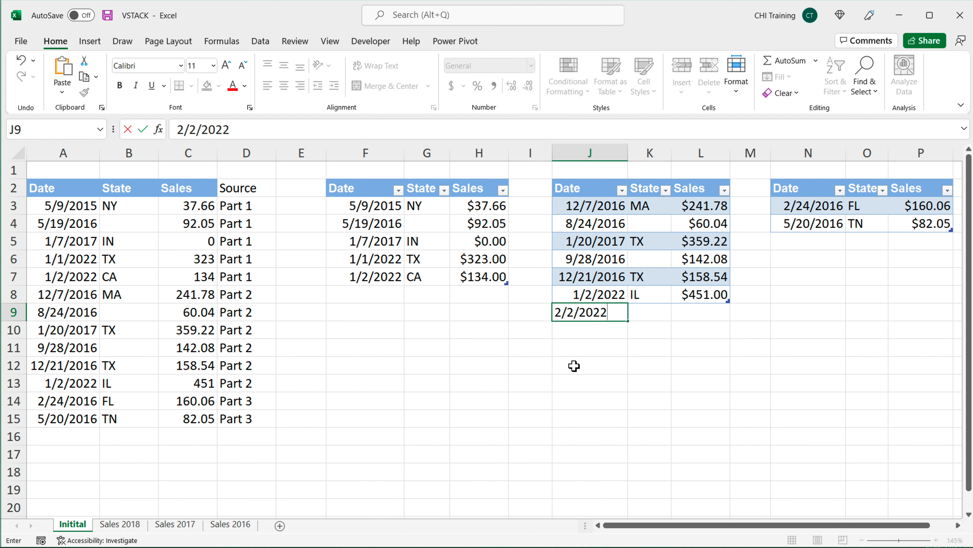
pyautogui.press('Tab')
pyautogui.write('FL')
pyautogui.press('Tab')
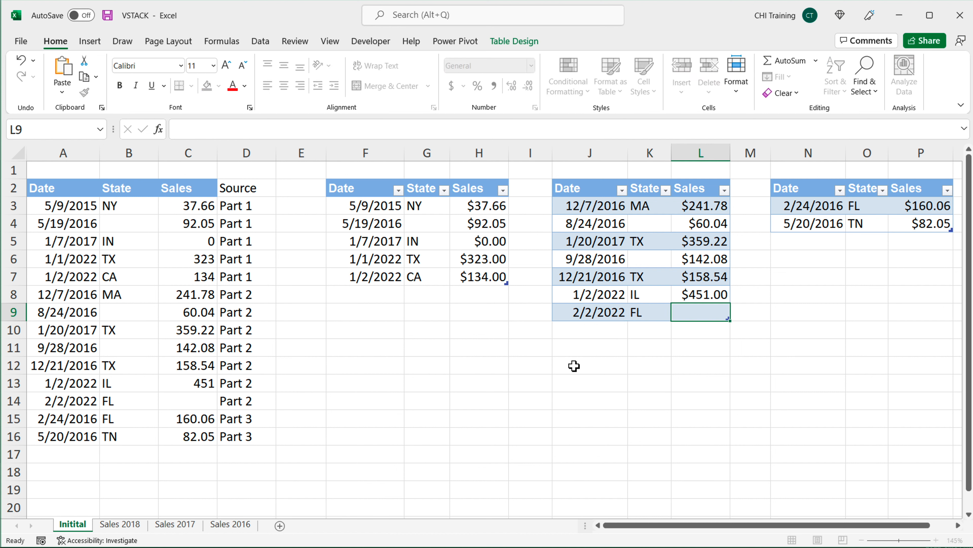
pyautogui.write('142')
pyautogui.press('Return')
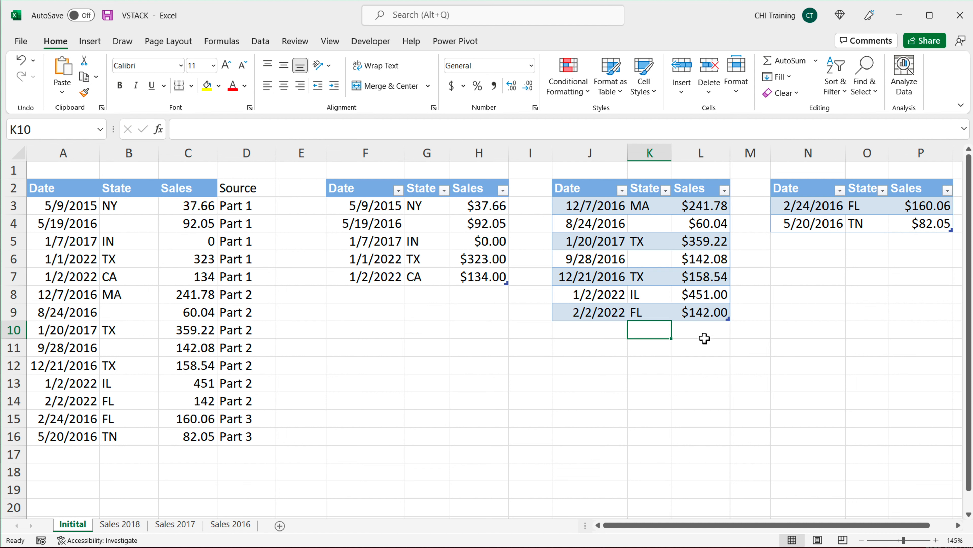
# Step: Inspect the new Part2 row in the stacked results and review the VSTACK formula in A3
pyautogui.moveTo(590, 311); pyautogui.dragTo(744, 313)
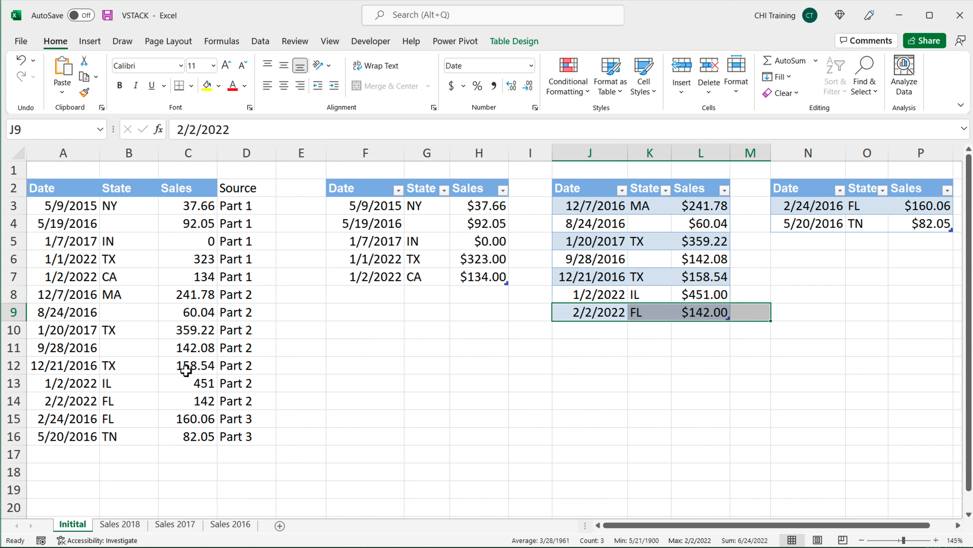
pyautogui.click(94, 404)
pyautogui.moveTo(108, 403); pyautogui.dragTo(249, 401)
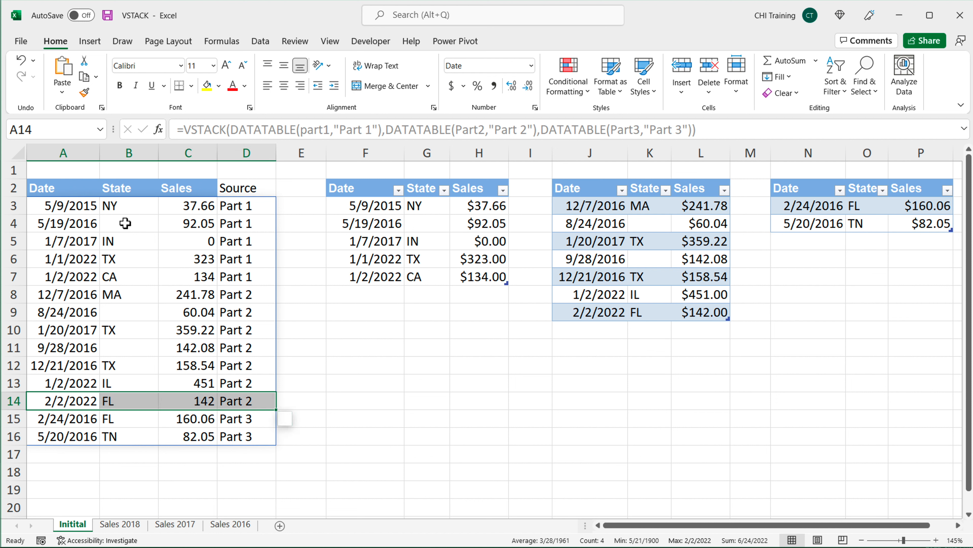
pyautogui.doubleClick(67, 207)
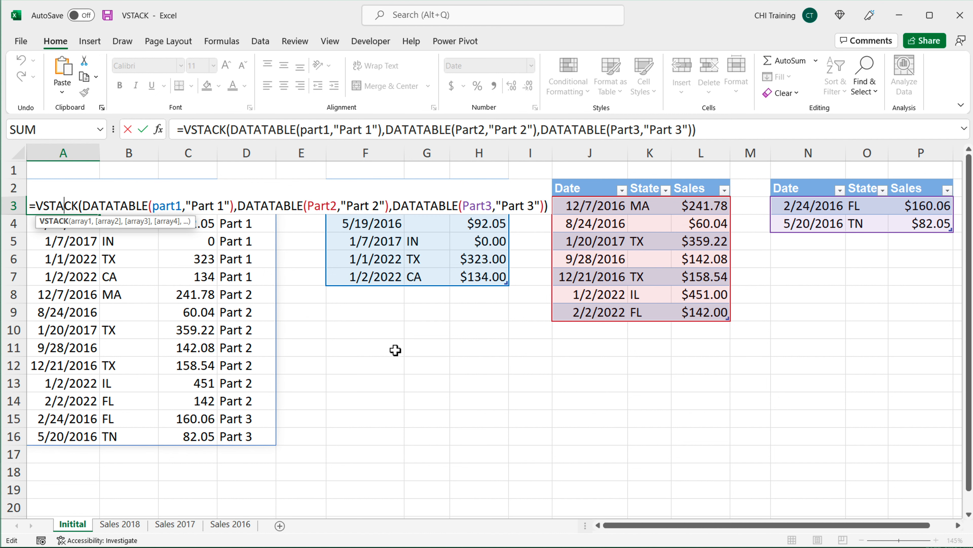
pyautogui.press('Escape')
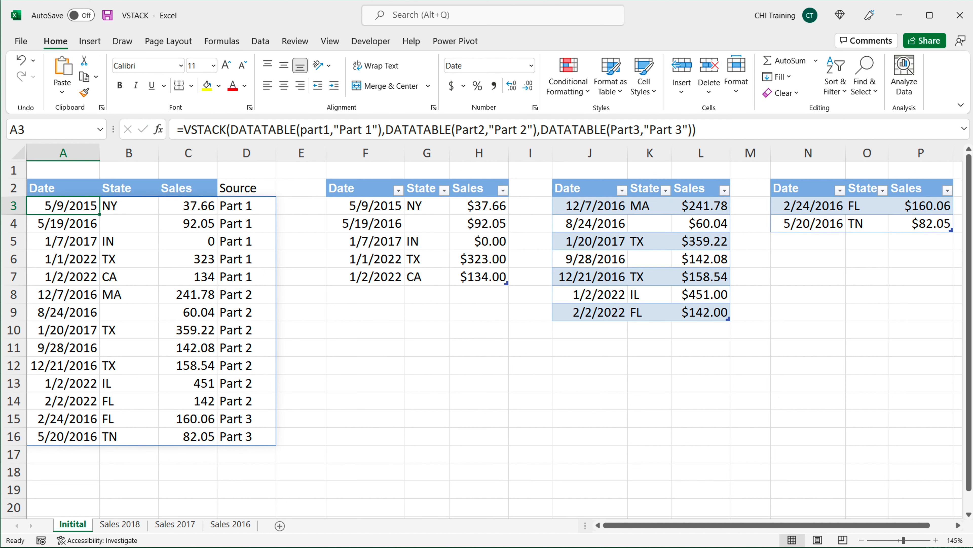
# Step: Convert the Sales 2018 data range A1:G7 into a table with headers and name it Sales2018
pyautogui.click(129, 528)
pyautogui.click(179, 528)
pyautogui.click(229, 527)
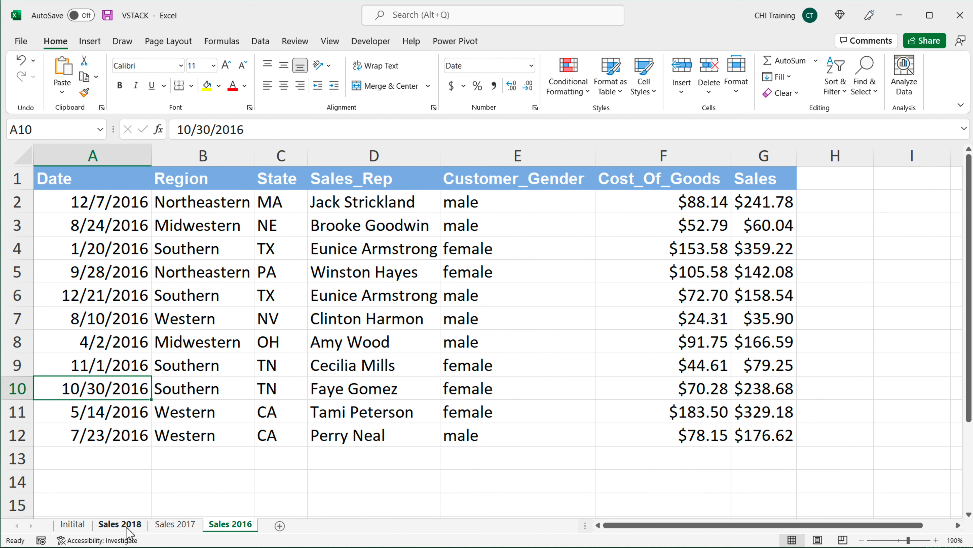
pyautogui.click(128, 529)
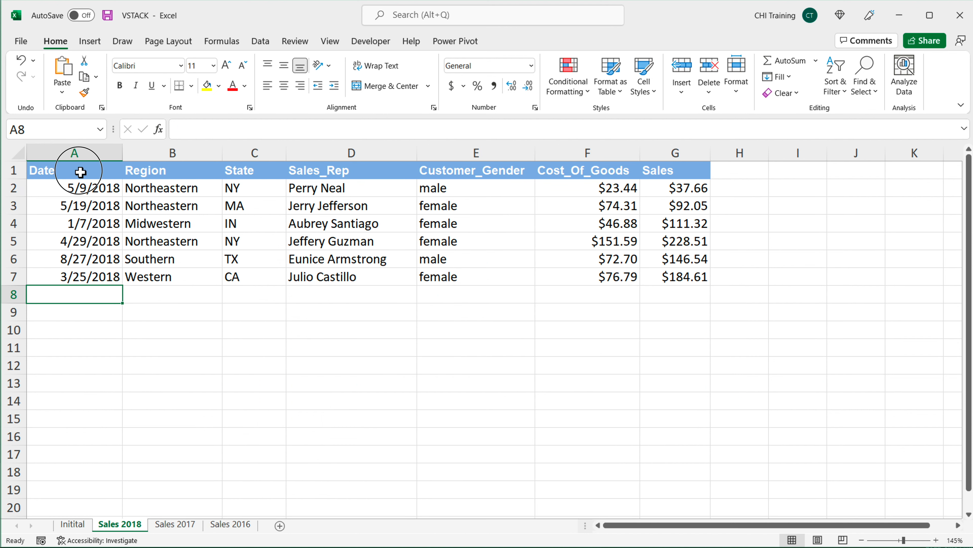
pyautogui.moveTo(81, 172); pyautogui.dragTo(690, 282)
pyautogui.click(682, 294)
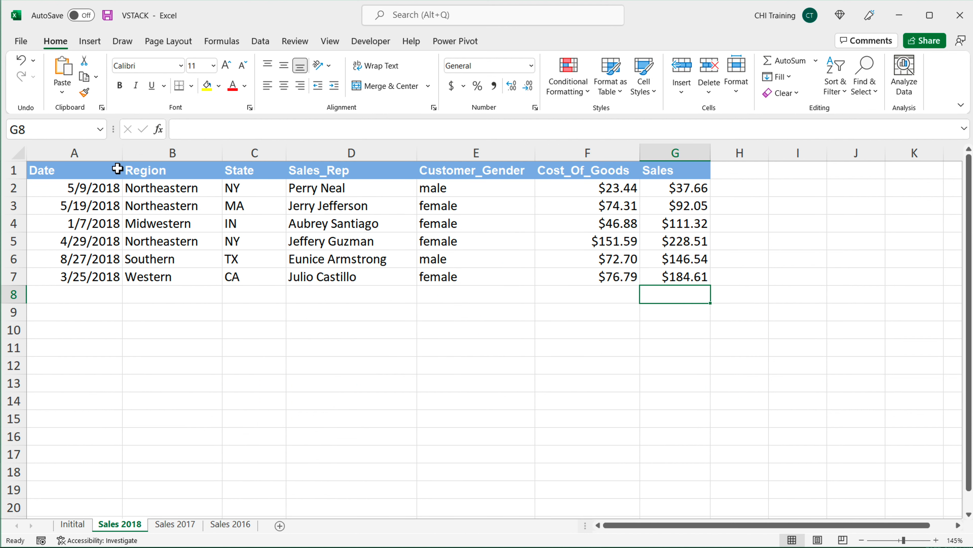
pyautogui.moveTo(117, 169); pyautogui.dragTo(654, 278)
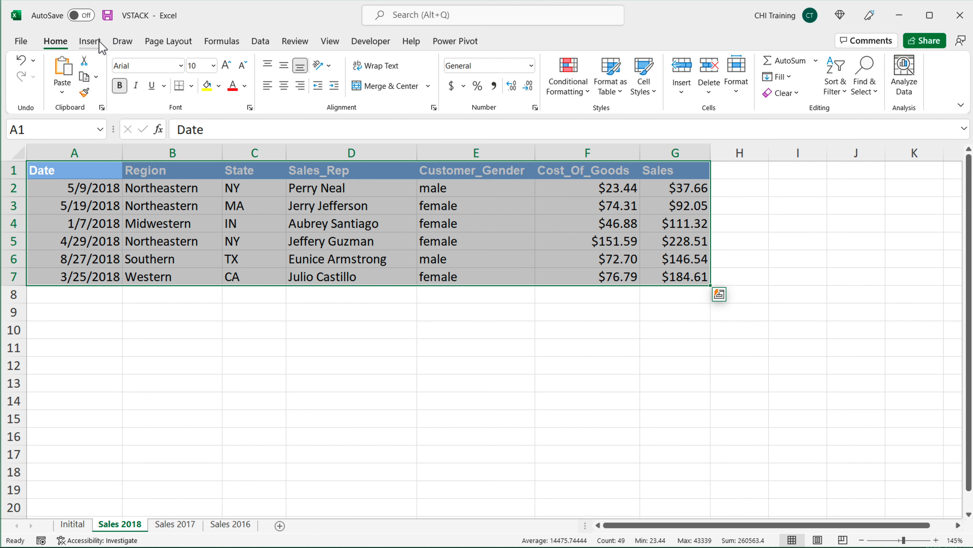
pyautogui.click(90, 41)
pyautogui.click(122, 79)
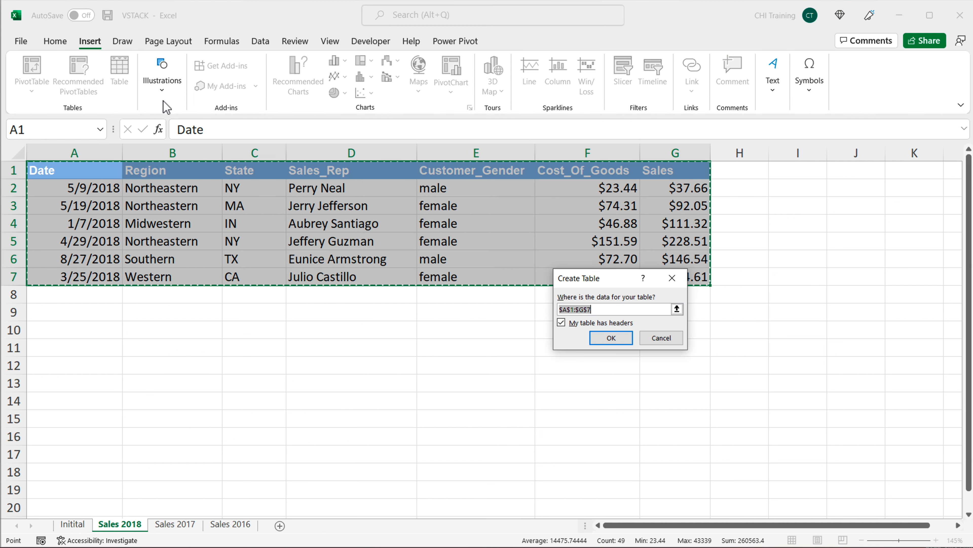
pyautogui.click(613, 337)
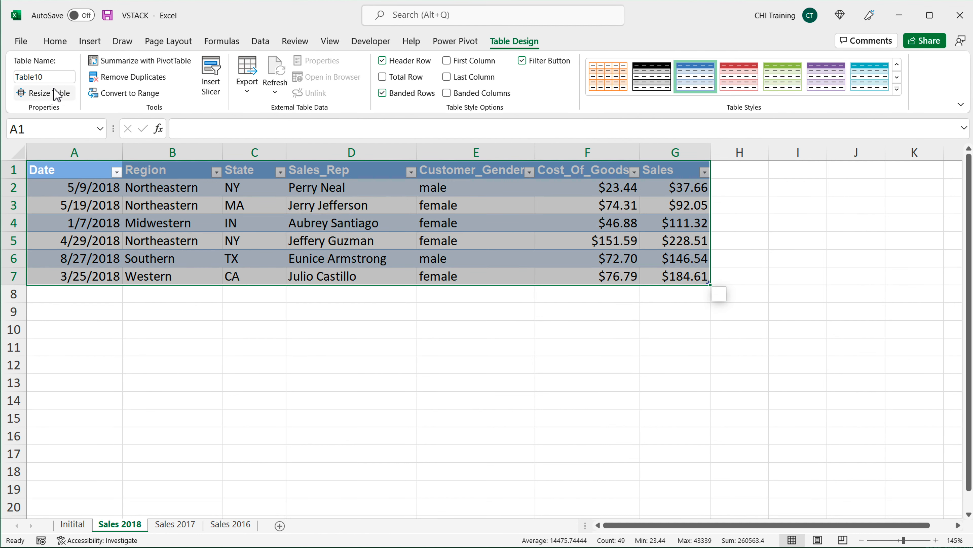
pyautogui.click(50, 79)
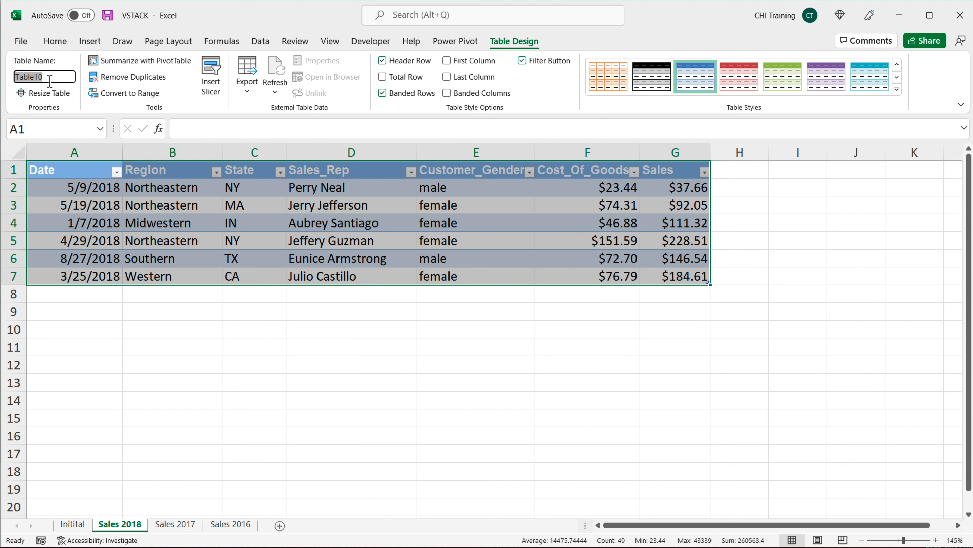
pyautogui.write('Sal')
pyautogui.press('Return')
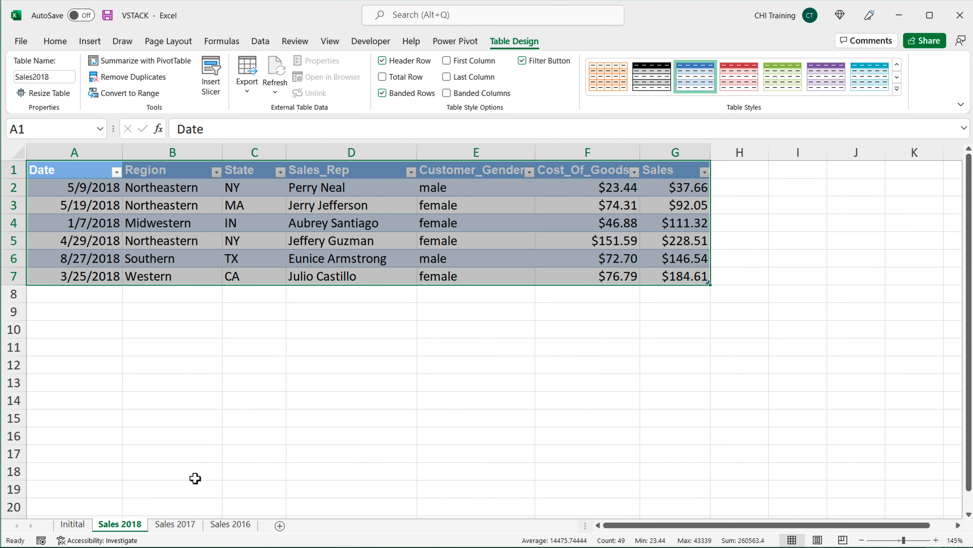
# Step: Convert the Sales 2017 data range A1:G9 into a table with headers and name it Sales2017
pyautogui.click(189, 525)
pyautogui.moveTo(124, 175); pyautogui.dragTo(820, 349)
pyautogui.click(90, 41)
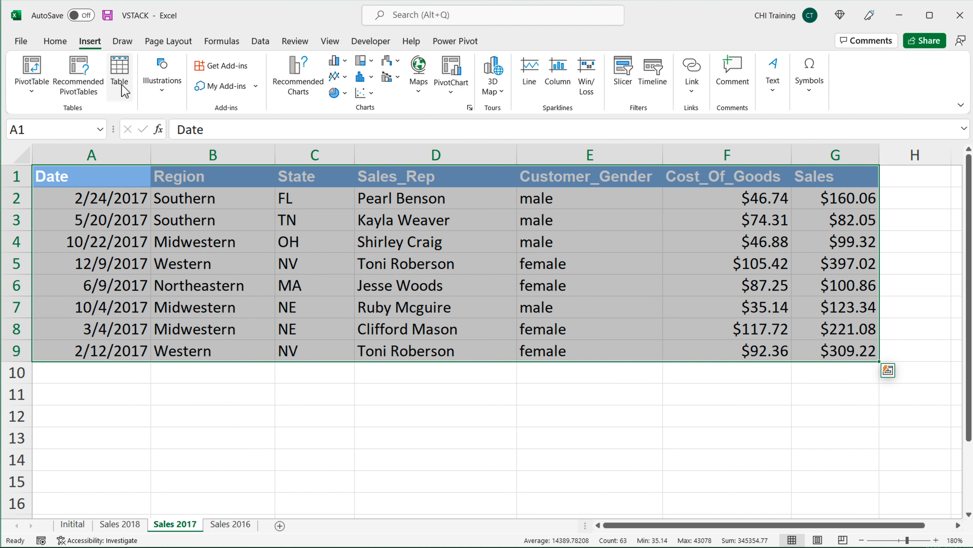
pyautogui.click(128, 76)
pyautogui.click(619, 338)
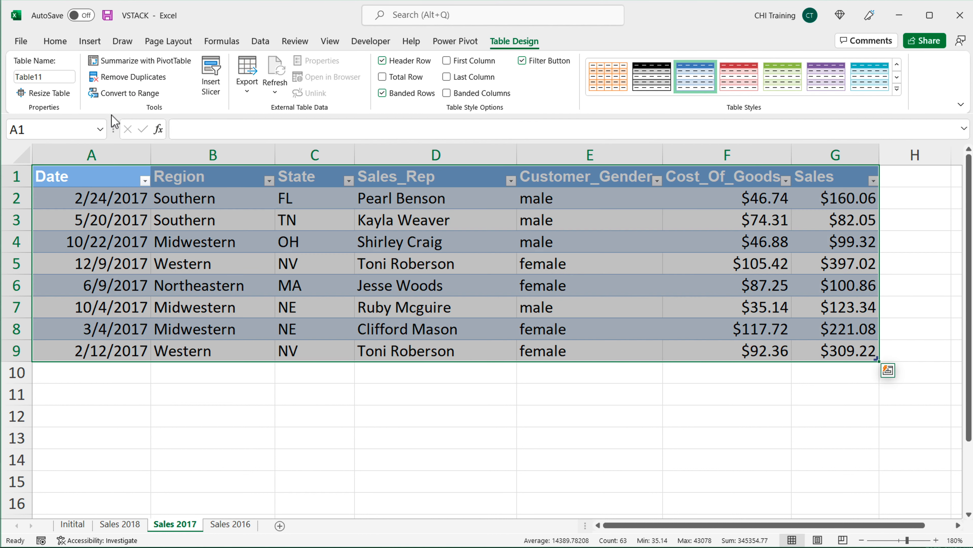
pyautogui.click(52, 79)
pyautogui.write('Sales')
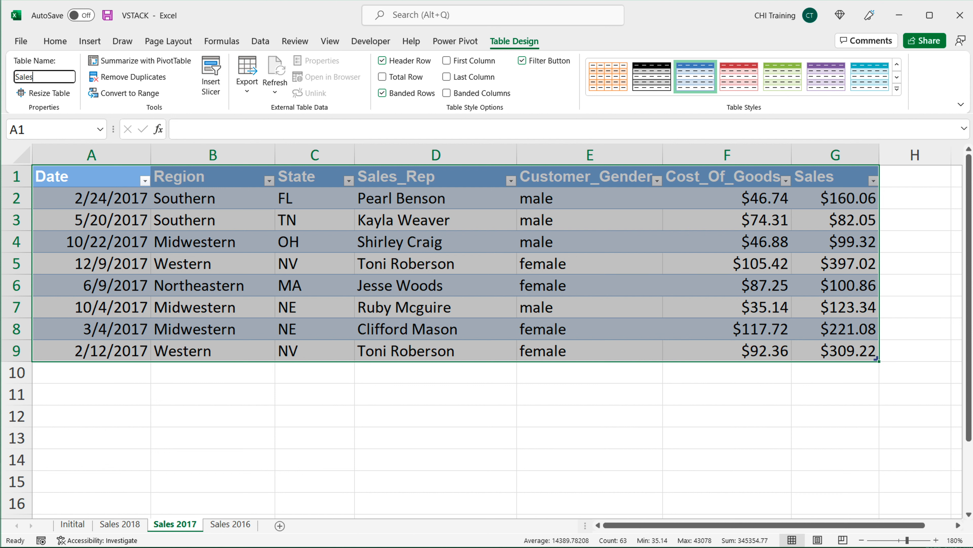
pyautogui.write('2017')
pyautogui.press('Return')
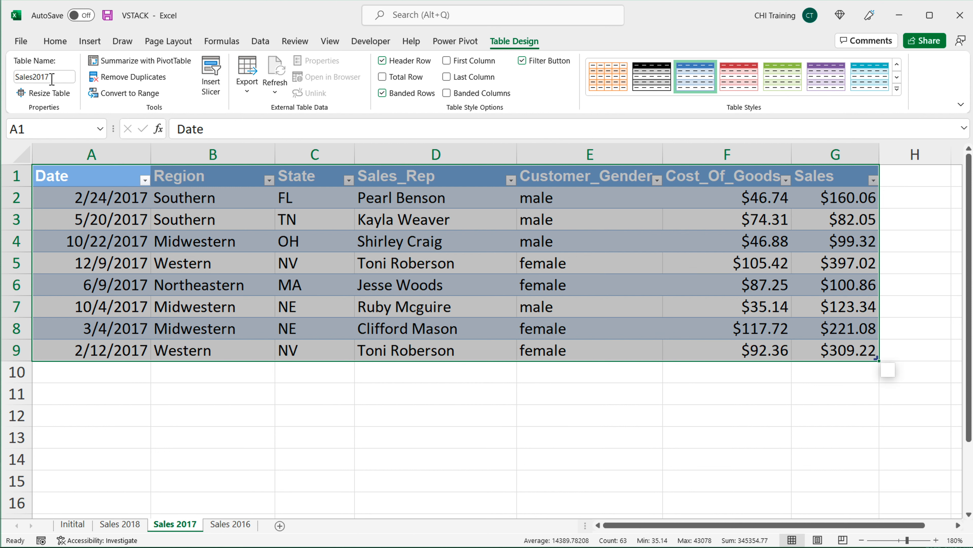
# Step: Convert the Sales 2016 data range A1:G12 into a table with headers and name it Sales2016
pyautogui.click(237, 531)
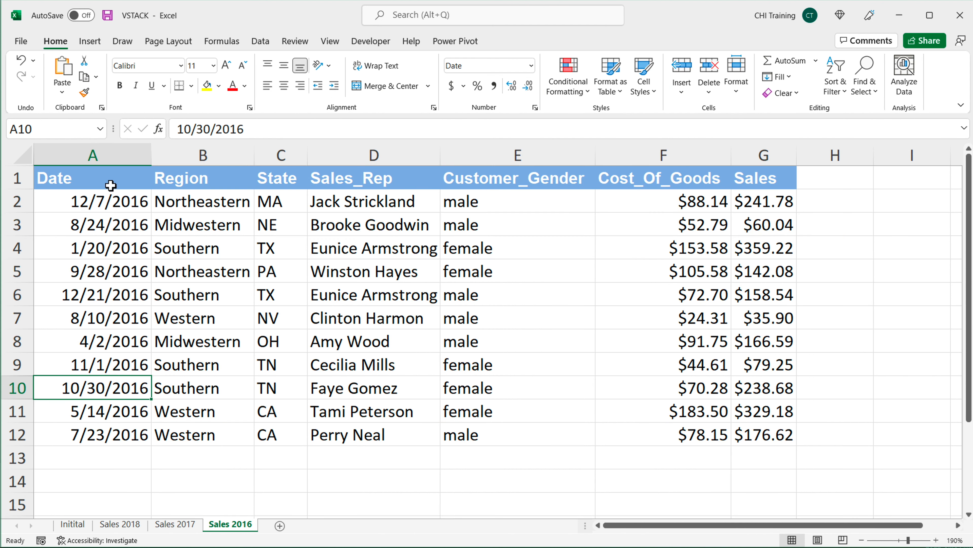
pyautogui.moveTo(111, 186); pyautogui.dragTo(770, 437)
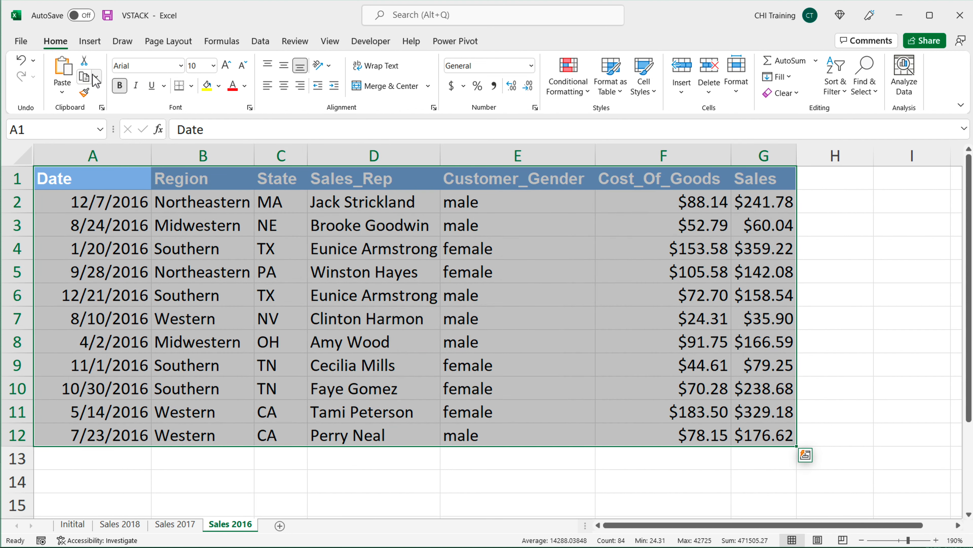
pyautogui.click(92, 52)
pyautogui.click(123, 80)
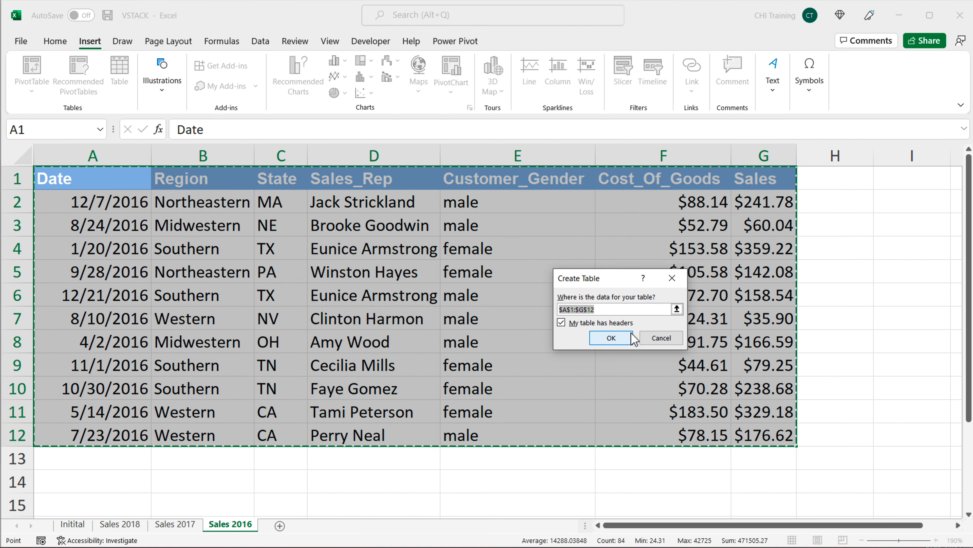
pyautogui.click(613, 336)
pyautogui.click(57, 78)
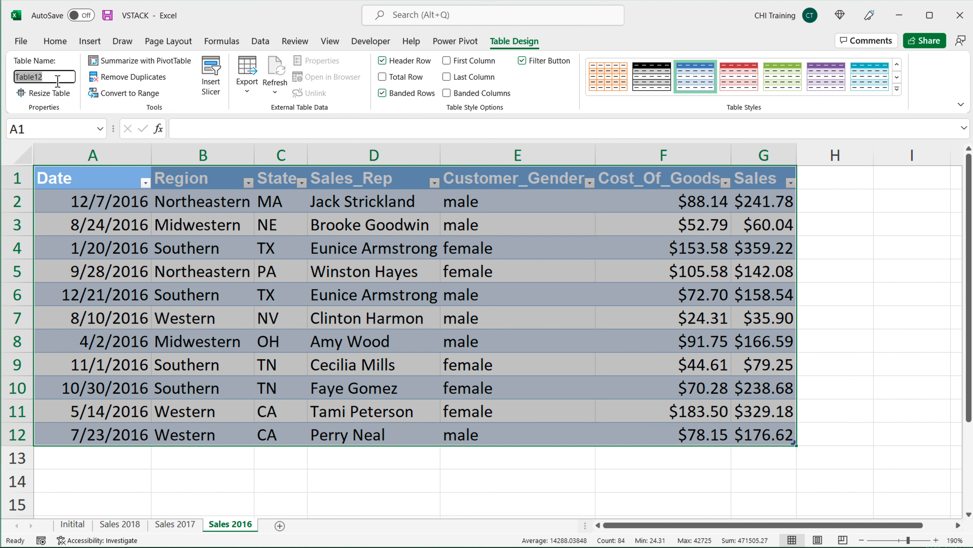
pyautogui.write('Sales2016')
pyautogui.press('Return')
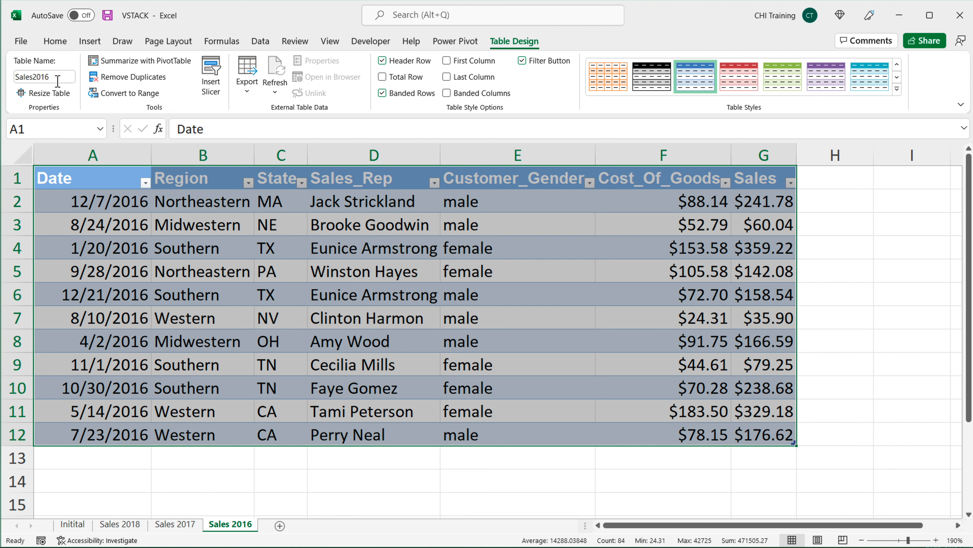
pyautogui.click(121, 183)
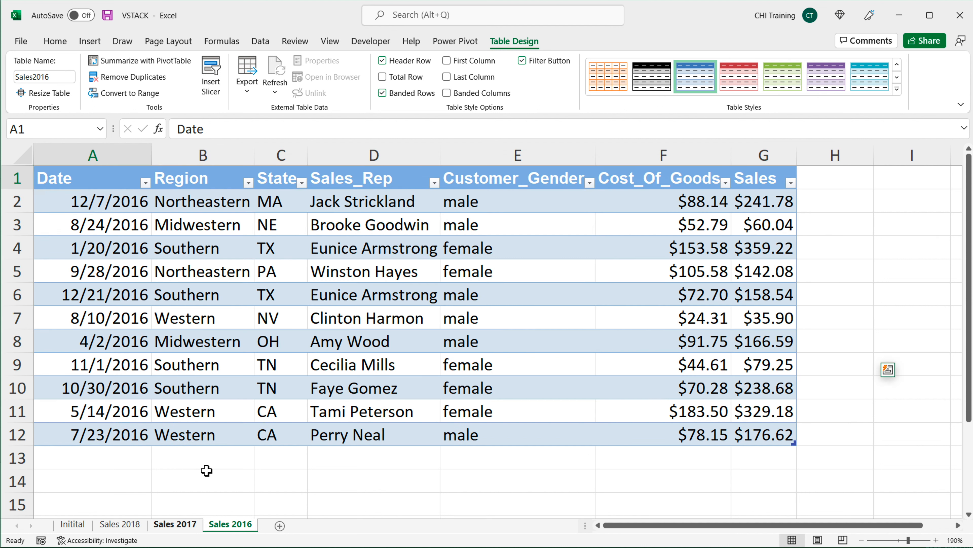
# Step: Check the new tables on the Sales 2017 and Sales 2018 sheets
pyautogui.click(174, 523)
pyautogui.click(167, 217)
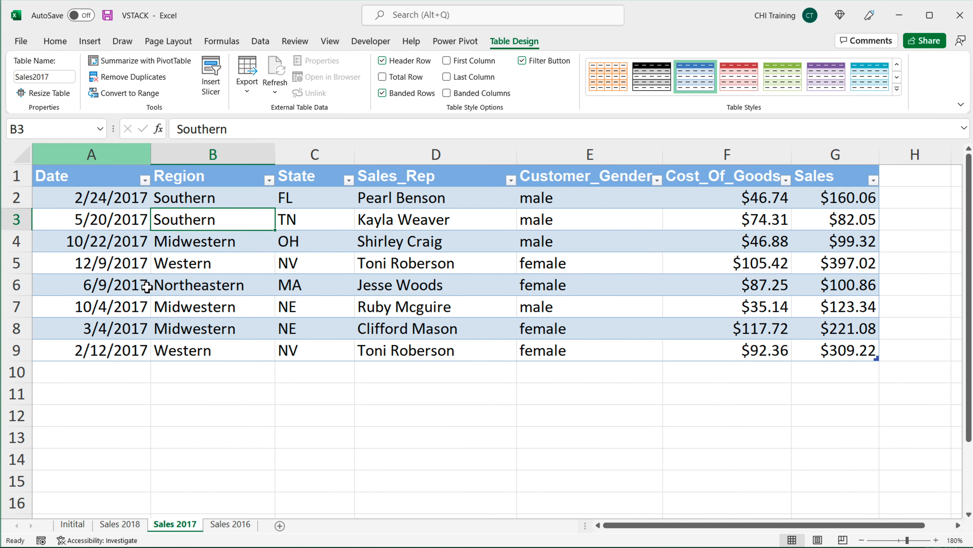
pyautogui.click(122, 524)
pyautogui.click(152, 206)
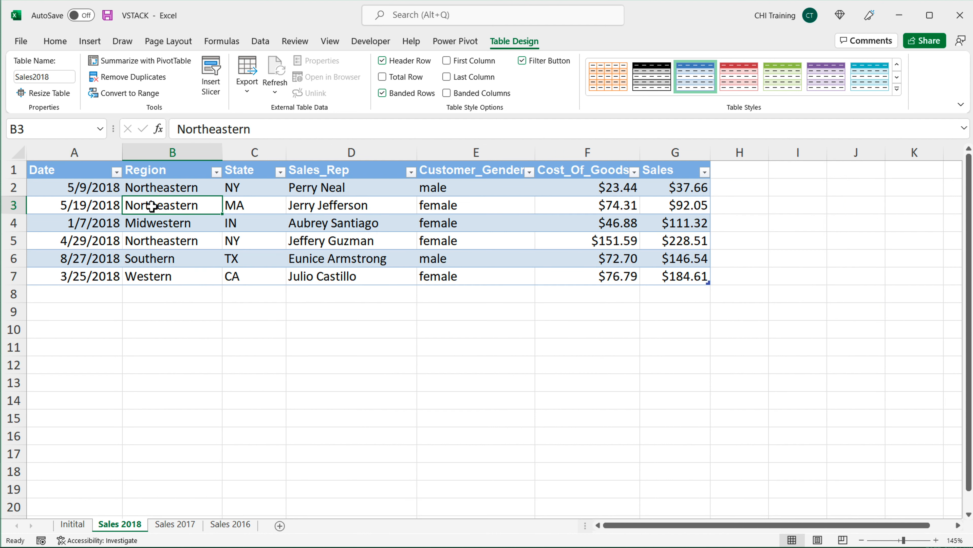
# Step: Add a new worksheet, move it to the end of the tabs and rename it Combined Data
pyautogui.click(280, 525)
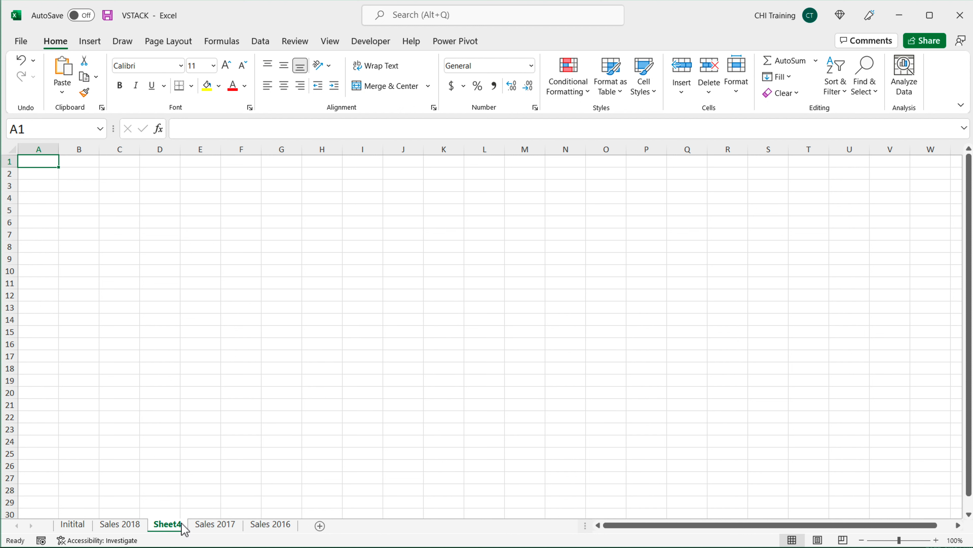
pyautogui.moveTo(184, 529); pyautogui.dragTo(300, 524)
pyautogui.doubleClick(279, 529)
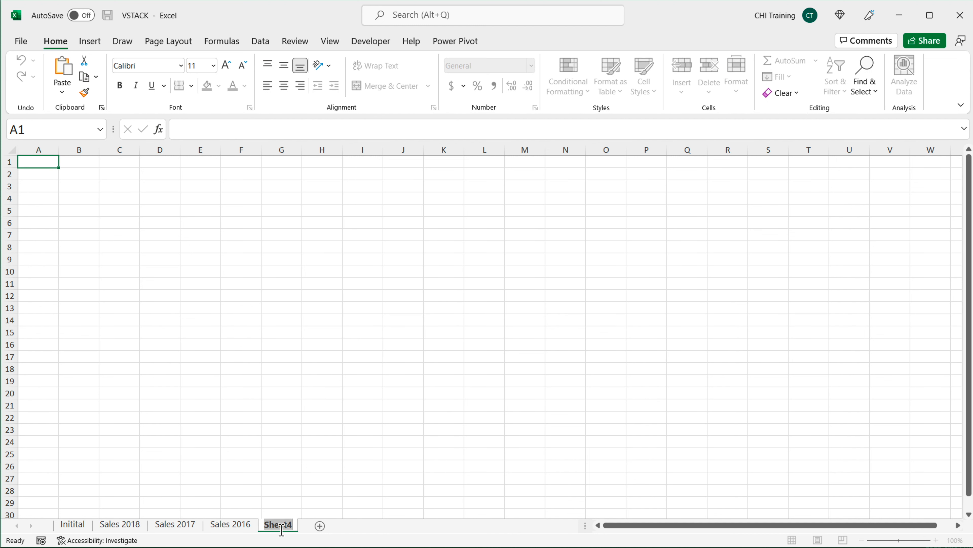
pyautogui.write('Combine')
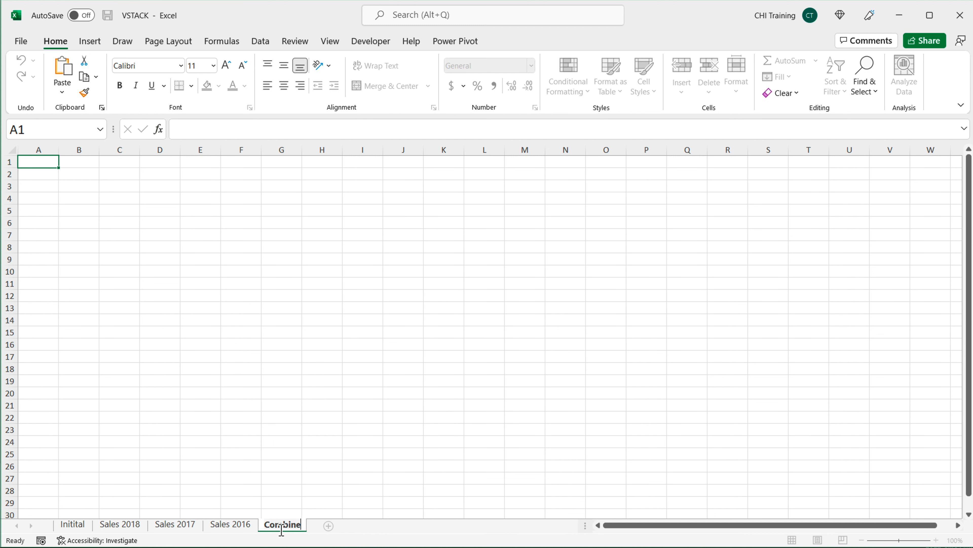
pyautogui.write('d Data')
pyautogui.press('Return')
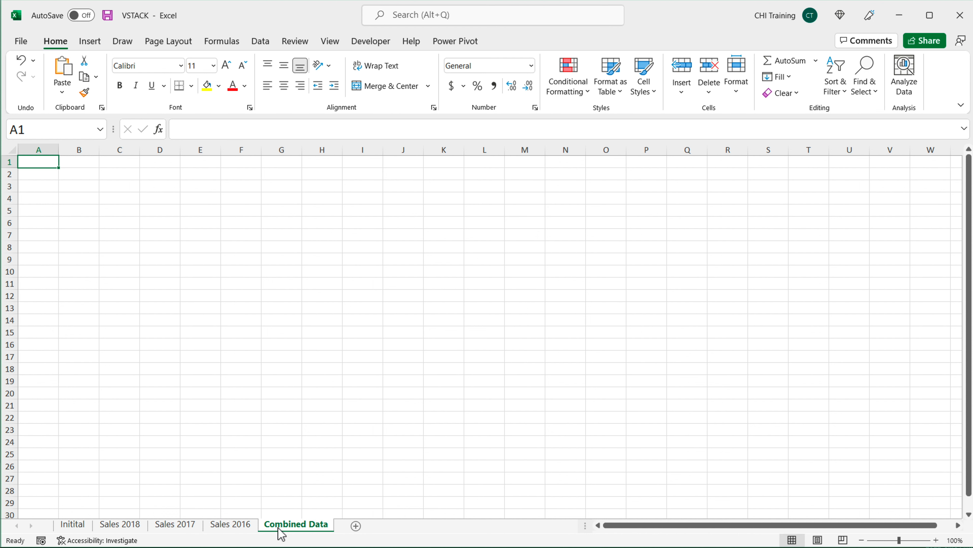
# Step: Copy the Sales 2016 header row into A1 of the Combined Data sheet and autofit columns A to G
pyautogui.click(226, 525)
pyautogui.moveTo(101, 178); pyautogui.dragTo(763, 178)
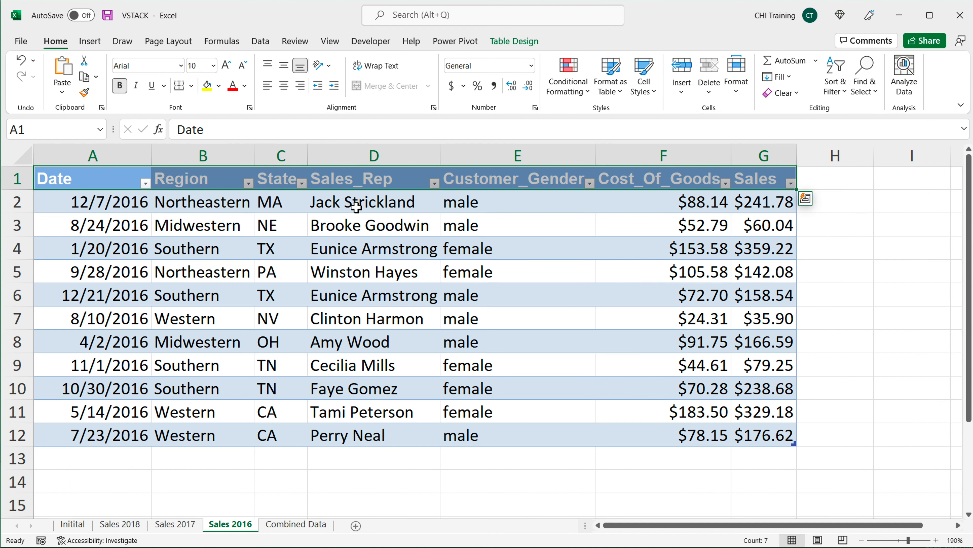
pyautogui.hotkey('ctrl', 'c')
pyautogui.click(318, 525)
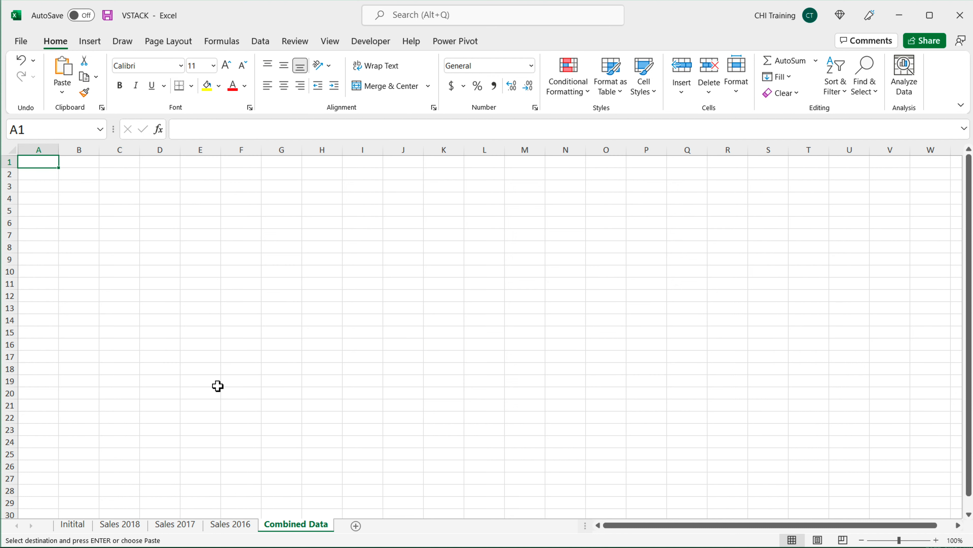
pyautogui.hotkey('ctrl', 'v')
pyautogui.scroll(2, 163, 178)
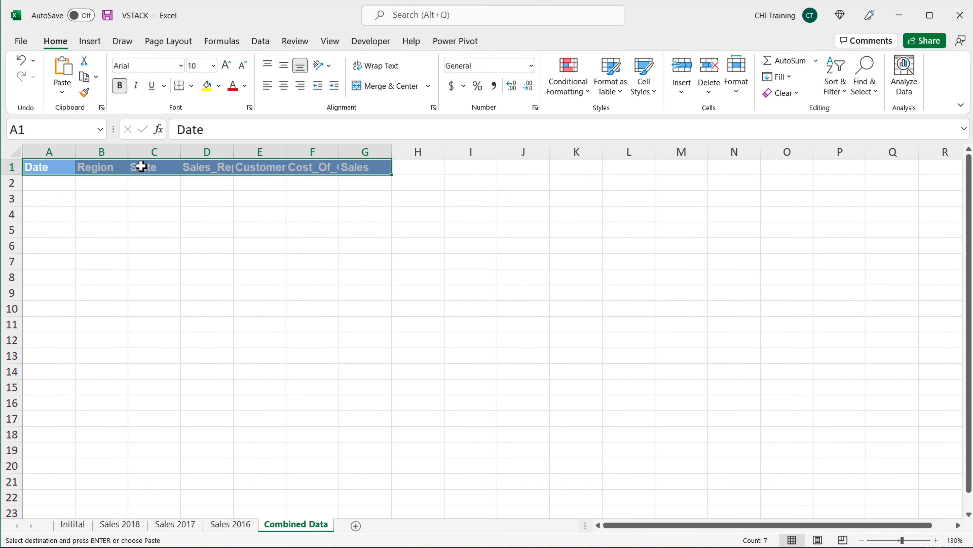
pyautogui.moveTo(70, 153); pyautogui.dragTo(370, 147)
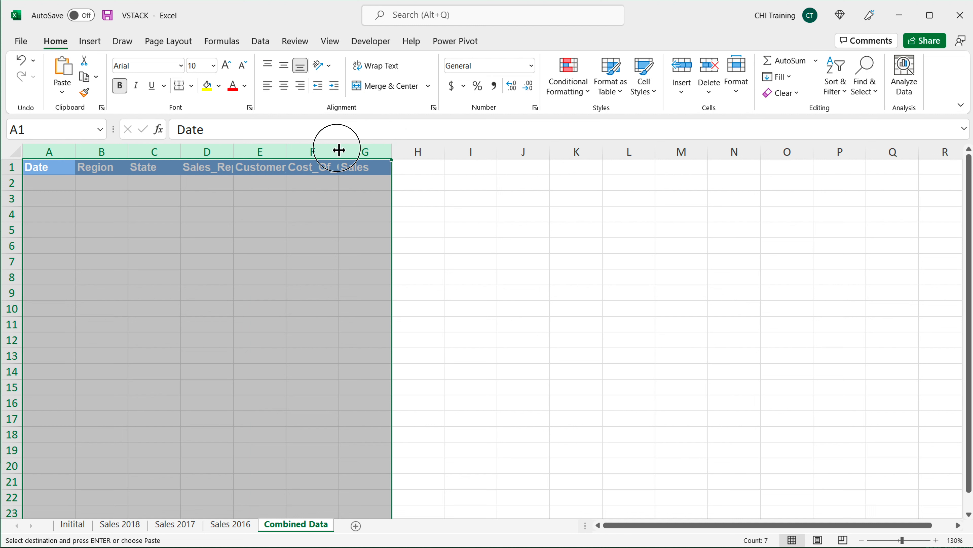
pyautogui.doubleClick(392, 152)
# Step: Enter Source as the header in H1 and widen column H
pyautogui.click(768, 172)
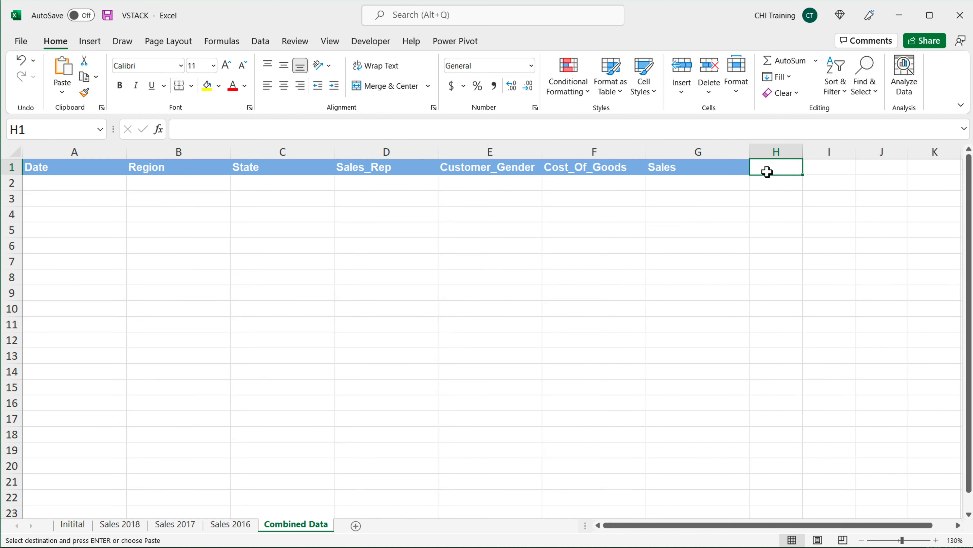
pyautogui.write('Source')
pyautogui.press('Return')
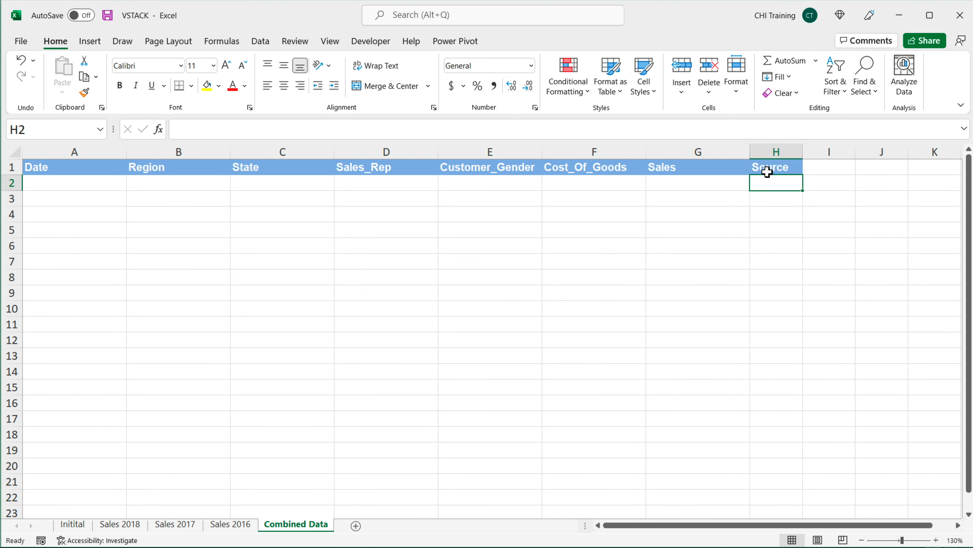
pyautogui.click(791, 168)
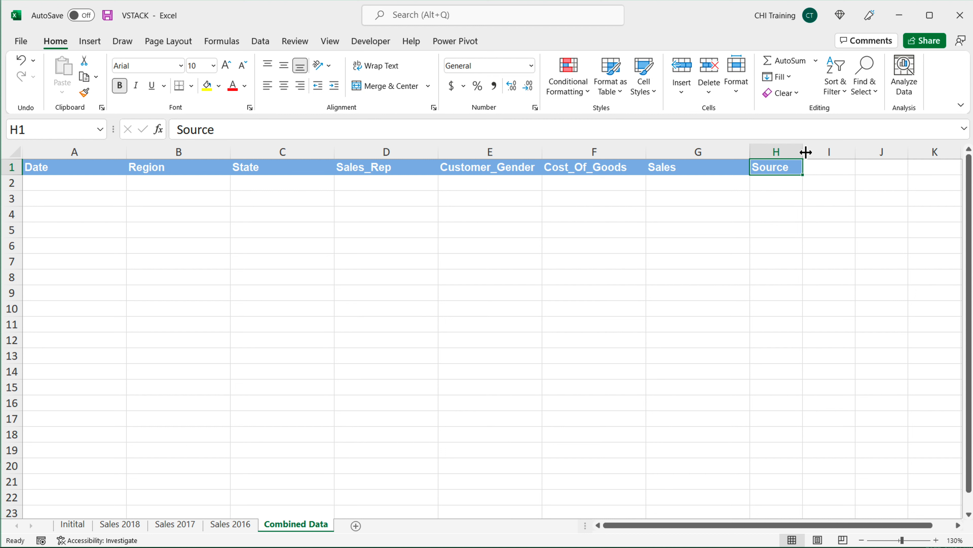
pyautogui.moveTo(805, 152); pyautogui.dragTo(838, 152)
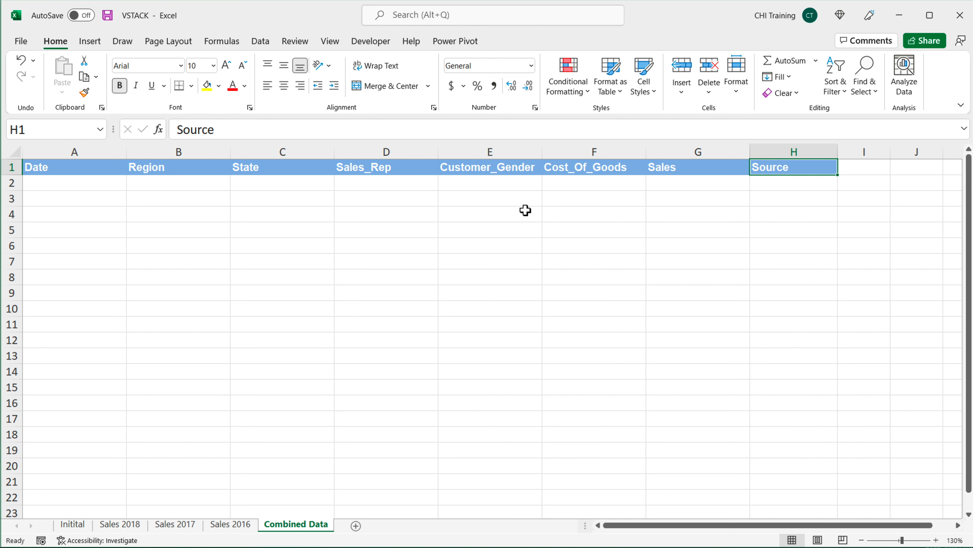
pyautogui.scroll(-1, 258, 173)
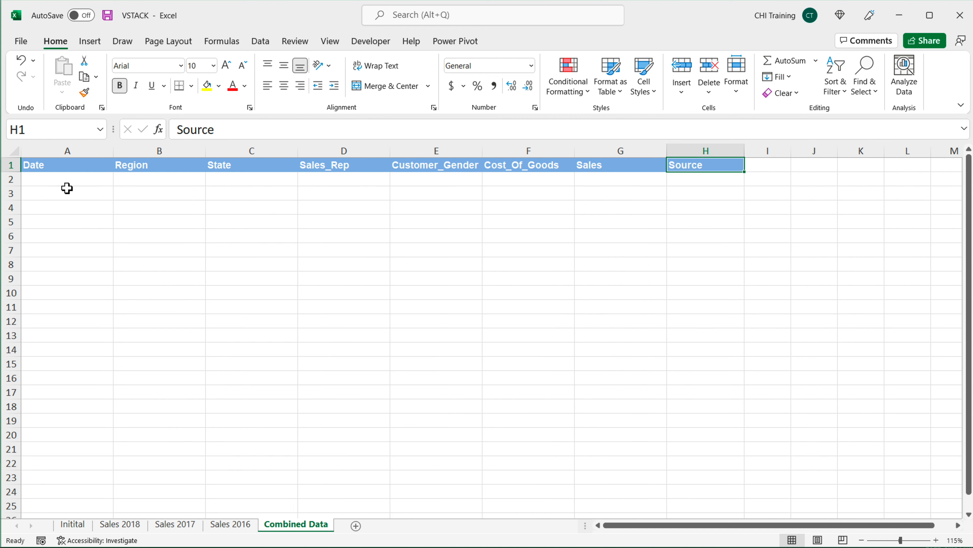
# Step: In A2 of Combined Data, start a VSTACK formula whose first array is DATATABLE(Sales2016,"Sales 2016")
pyautogui.click(72, 181)
pyautogui.write('=')
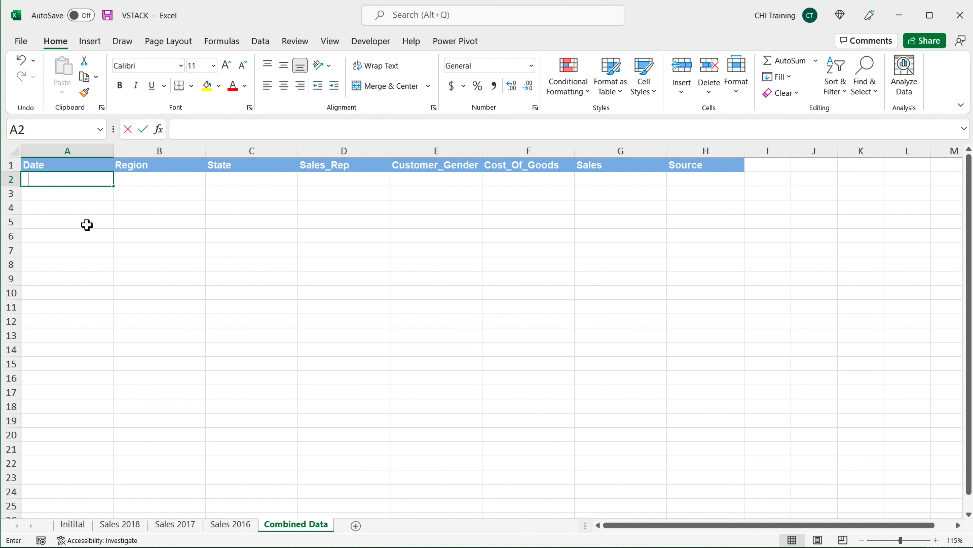
pyautogui.write('VST')
pyautogui.press('Tab')
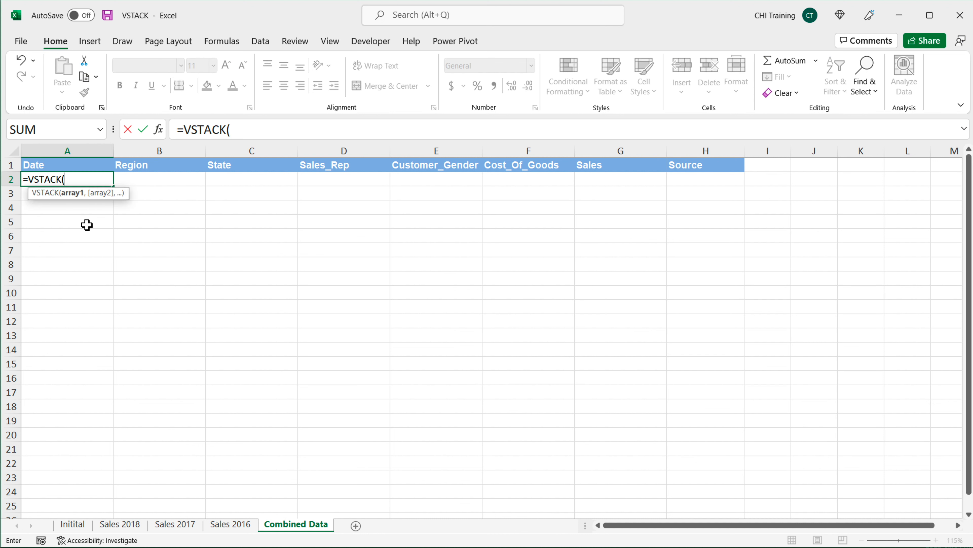
pyautogui.write('DATA')
pyautogui.press('Tab')
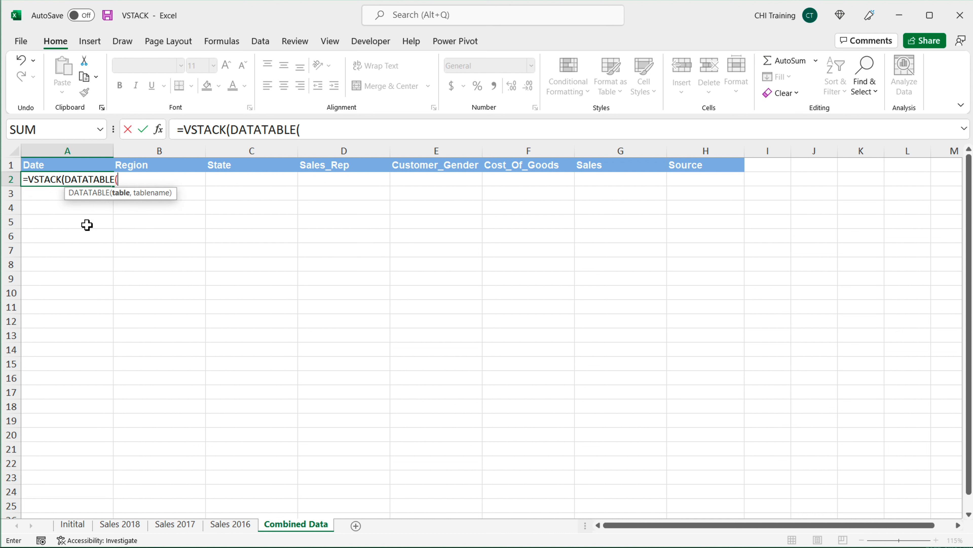
pyautogui.write('s')
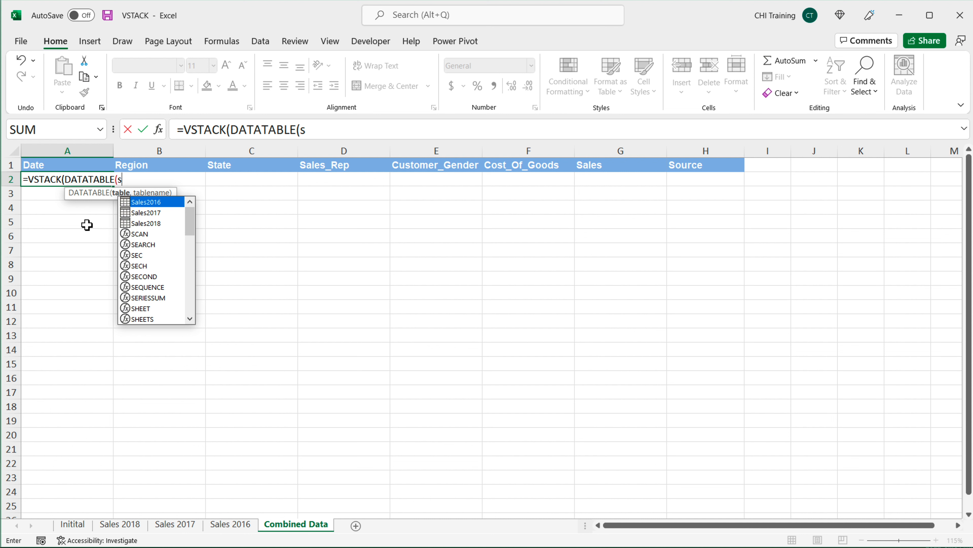
pyautogui.press('Tab')
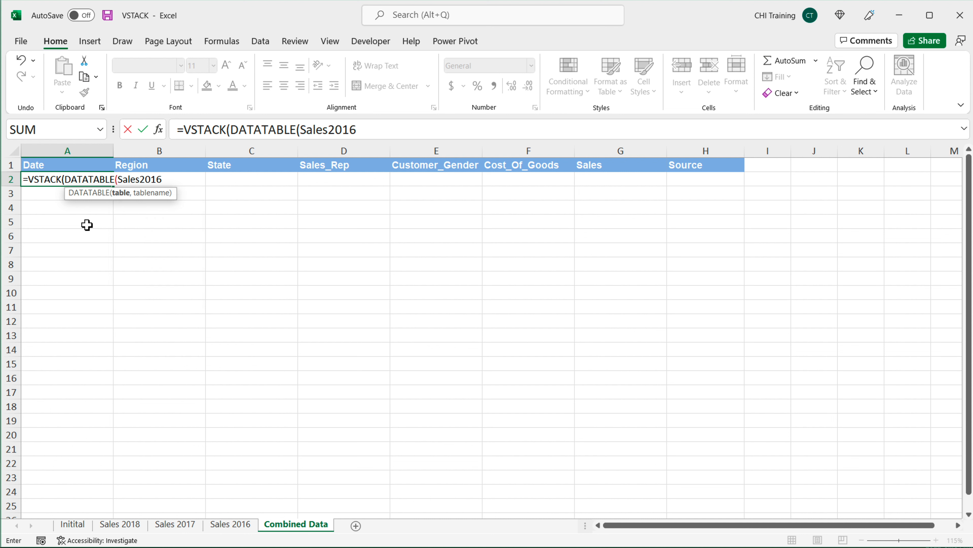
pyautogui.write(',"Sales 20')
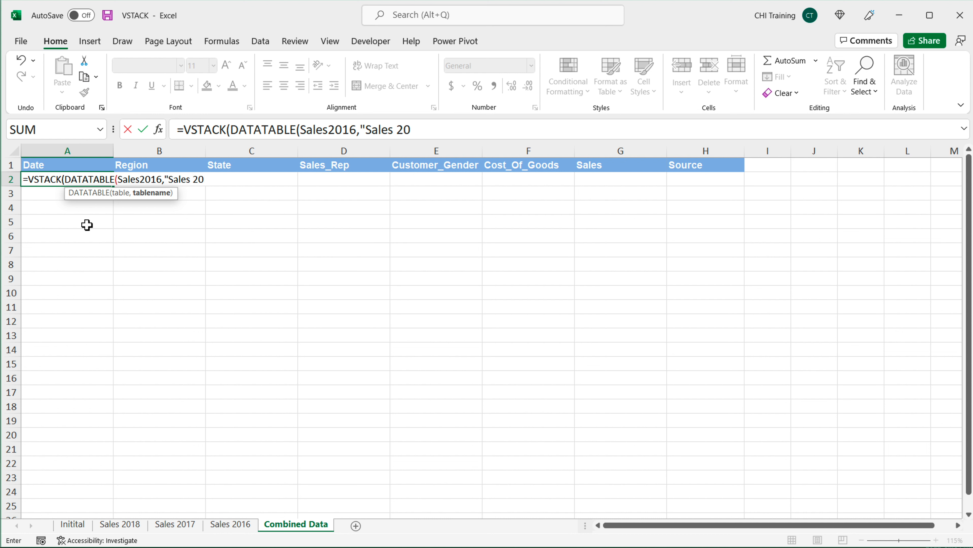
pyautogui.write('16")')
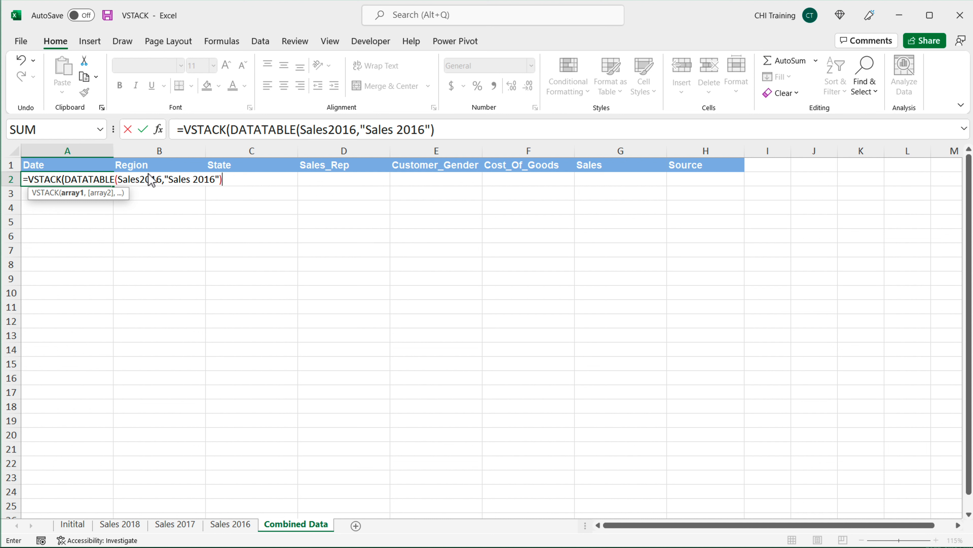
pyautogui.write(',')
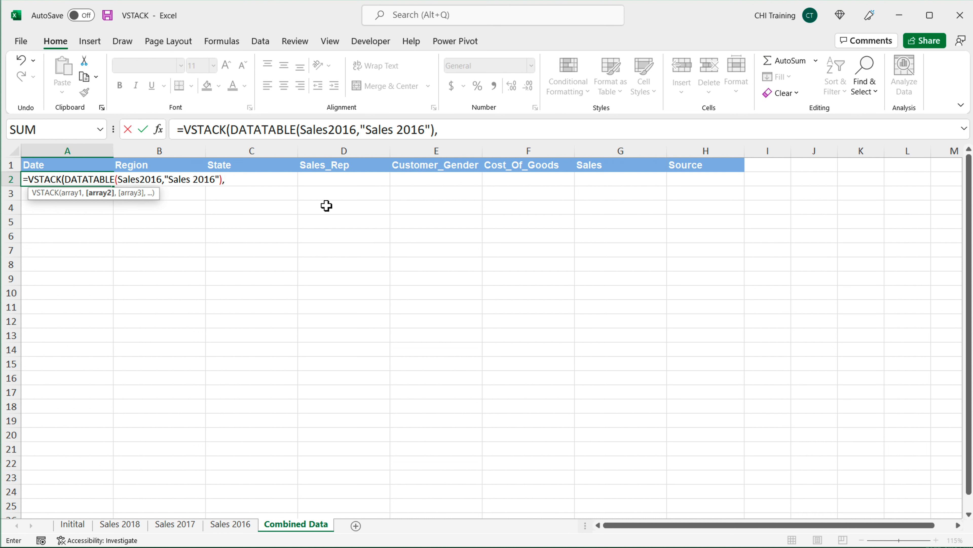
pyautogui.write('DAT')
# Step: Add DATATABLE(Sales2017,"Sales 2017") as the second array of the VSTACK formula
pyautogui.press('Tab')
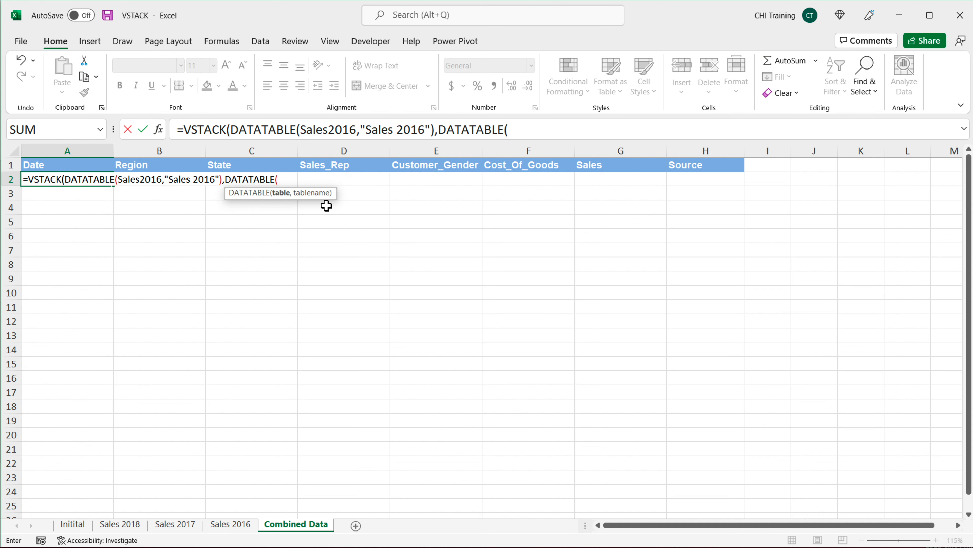
pyautogui.write('Sa')
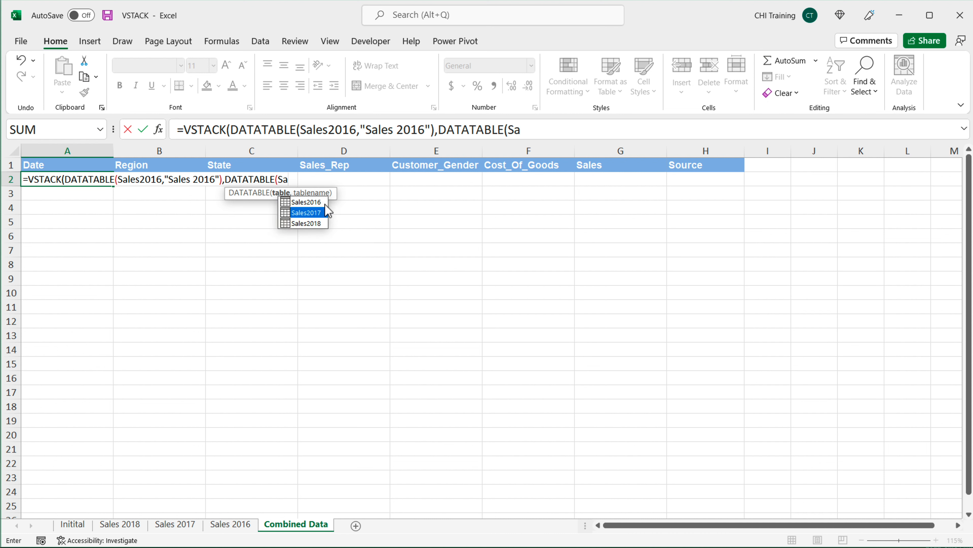
pyautogui.doubleClick(327, 212)
pyautogui.write(',"')
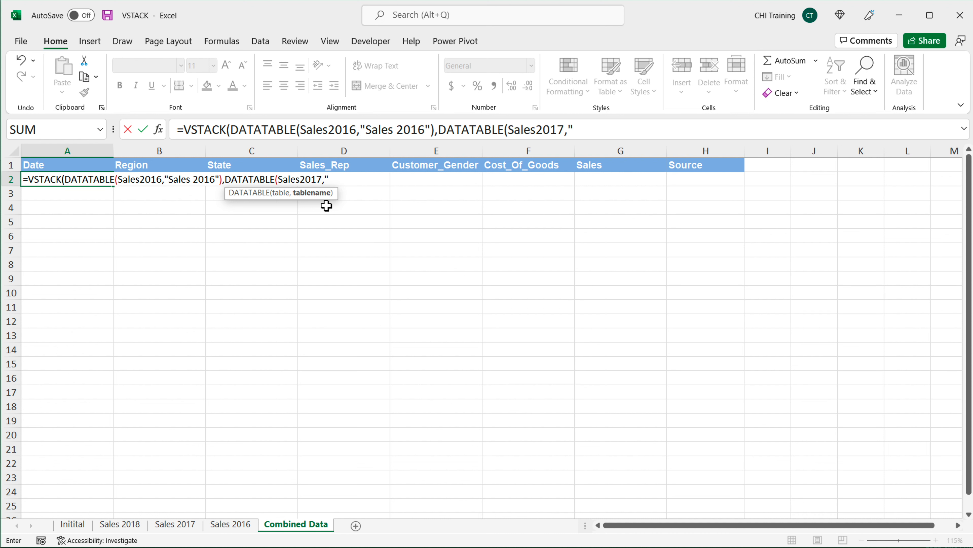
pyautogui.write('Sales 201')
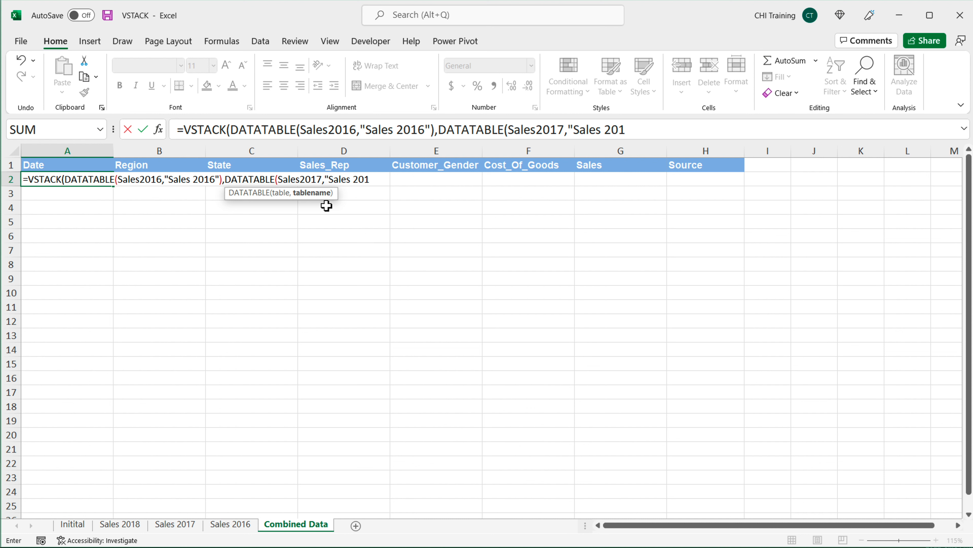
pyautogui.write('7')
pyautogui.write('")')
pyautogui.write(',Da')
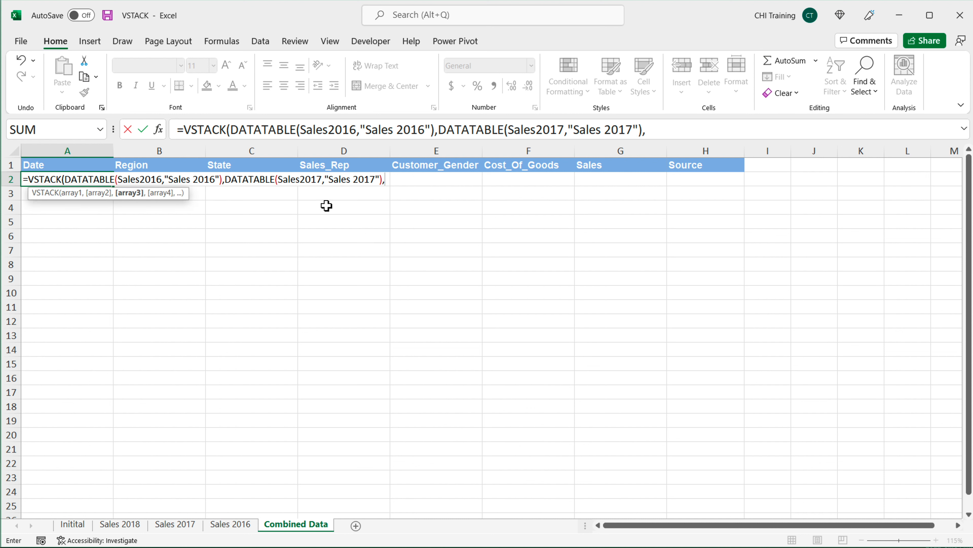
# Step: Add DATATABLE(Sales2018,"Sales 2018") as the third array, close the VSTACK formula and enter it
pyautogui.press('Tab')
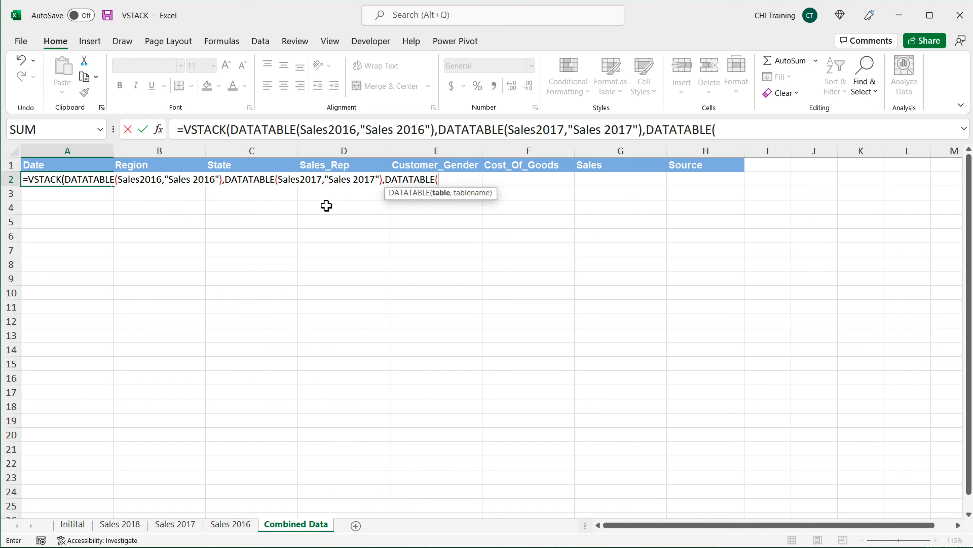
pyautogui.write('Sa')
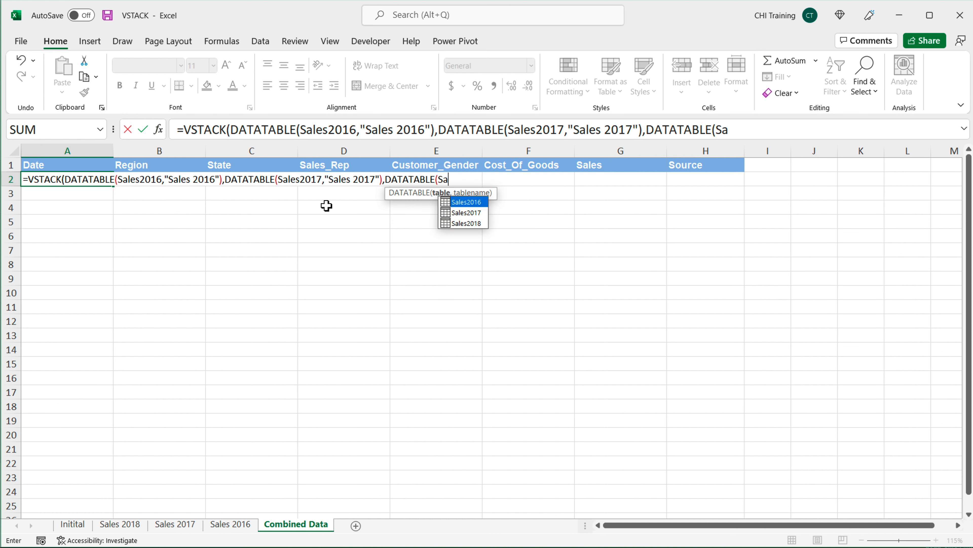
pyautogui.press('Down')
pyautogui.press('Down')
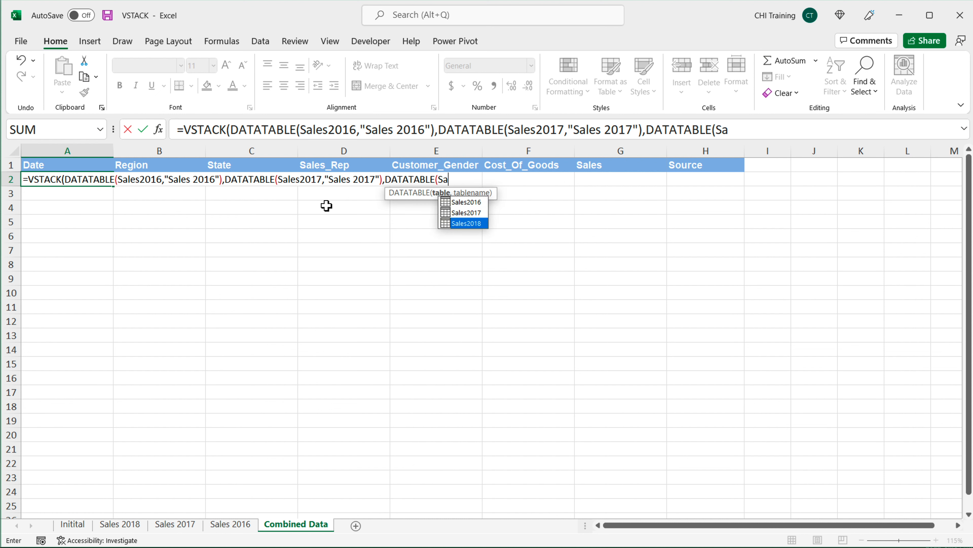
pyautogui.press('Tab')
pyautogui.write('m')
pyautogui.press('BackSpace')
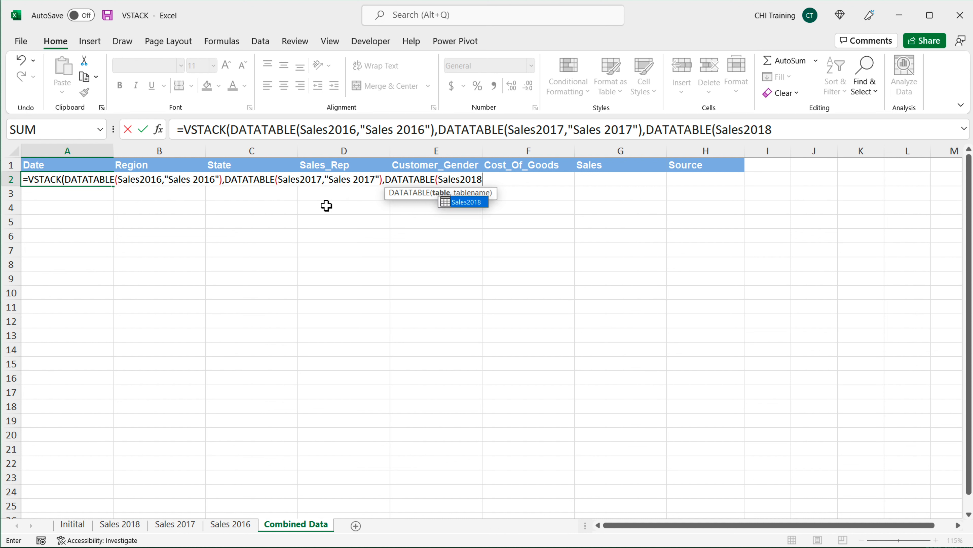
pyautogui.write(',"Sale')
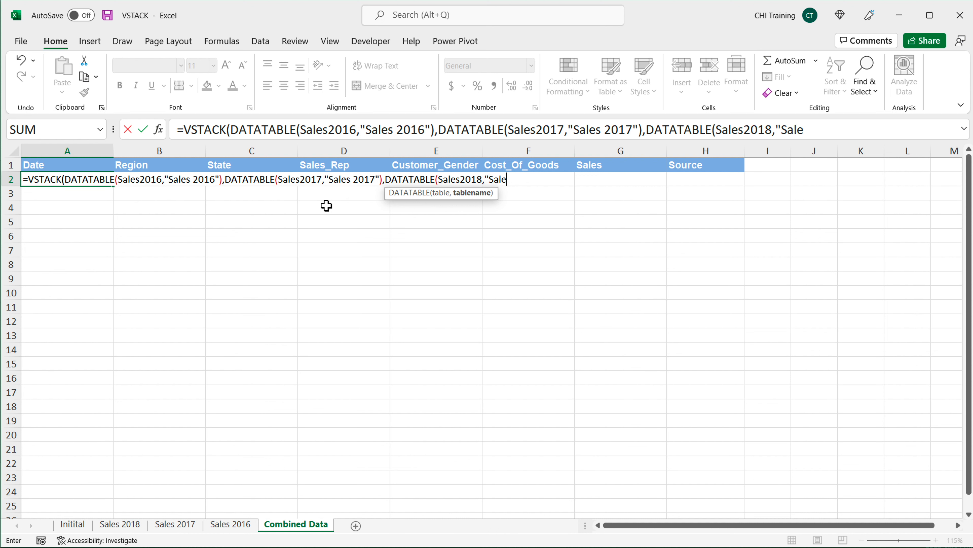
pyautogui.write('s 2018")')
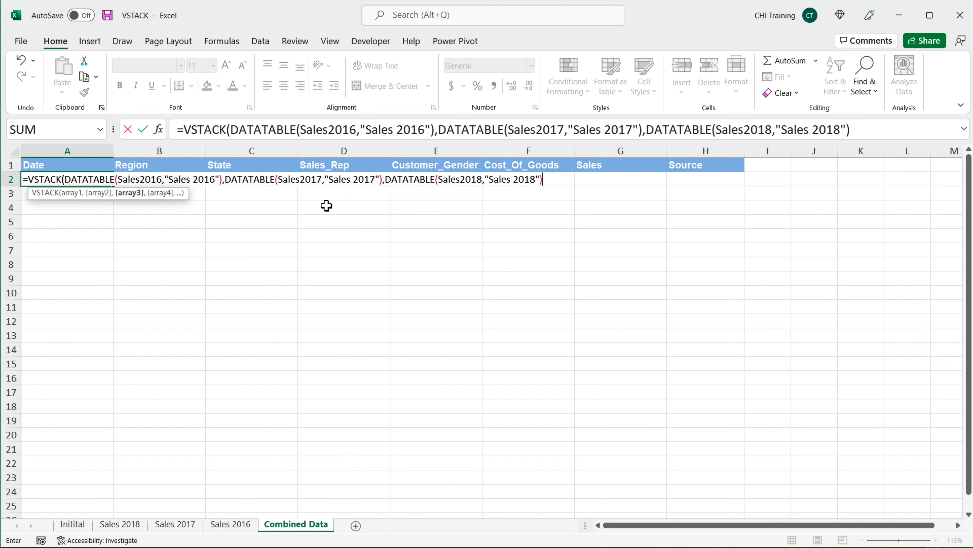
pyautogui.write(')')
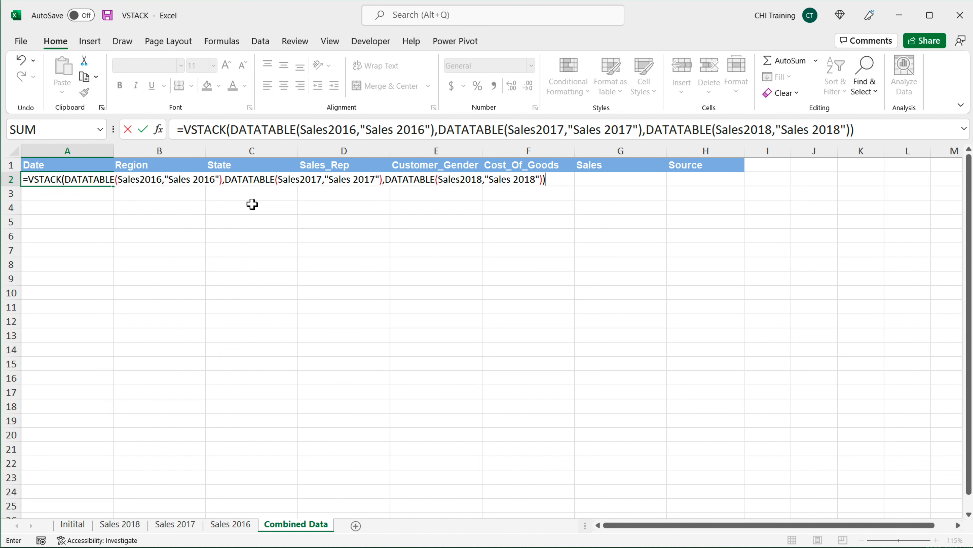
pyautogui.press('Return')
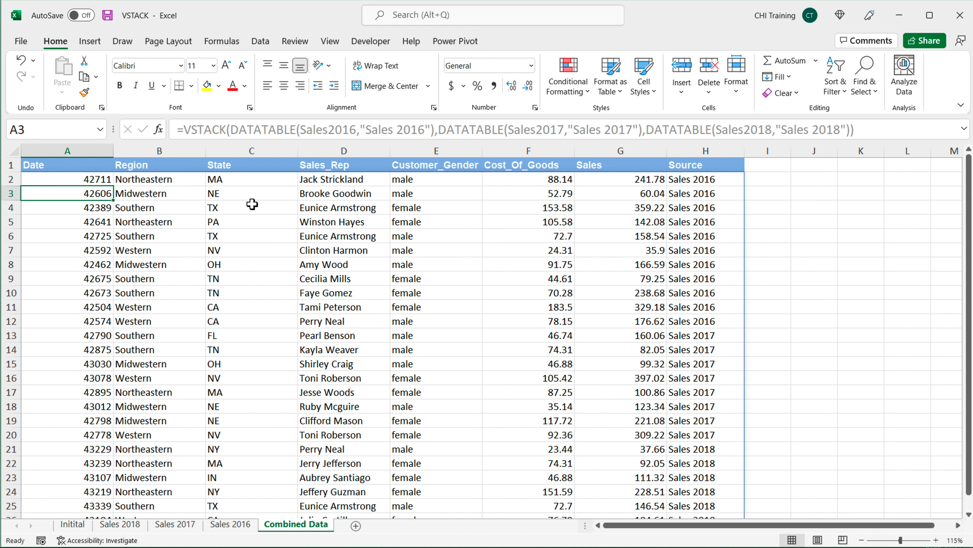
# Step: Apply the Date number format to column A
pyautogui.click(67, 151)
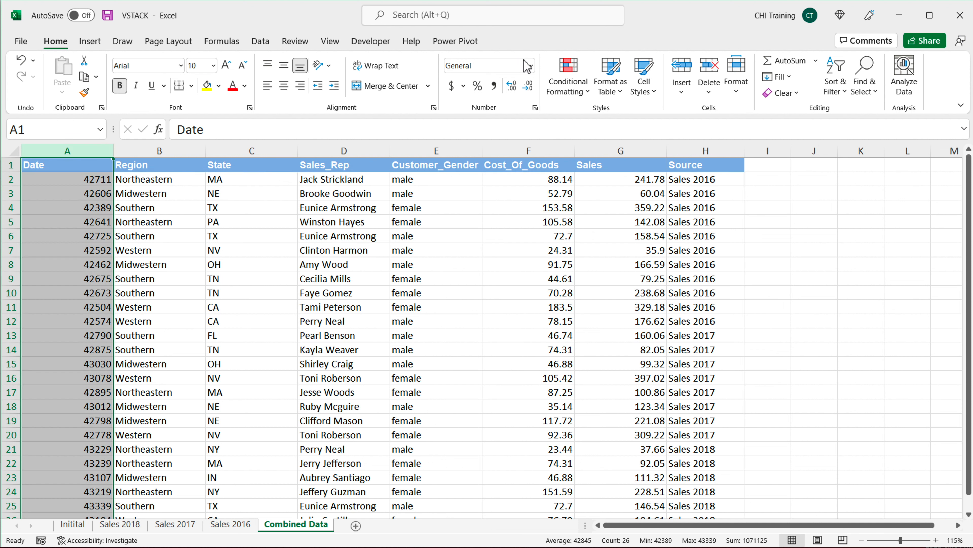
pyautogui.click(528, 66)
pyautogui.click(483, 207)
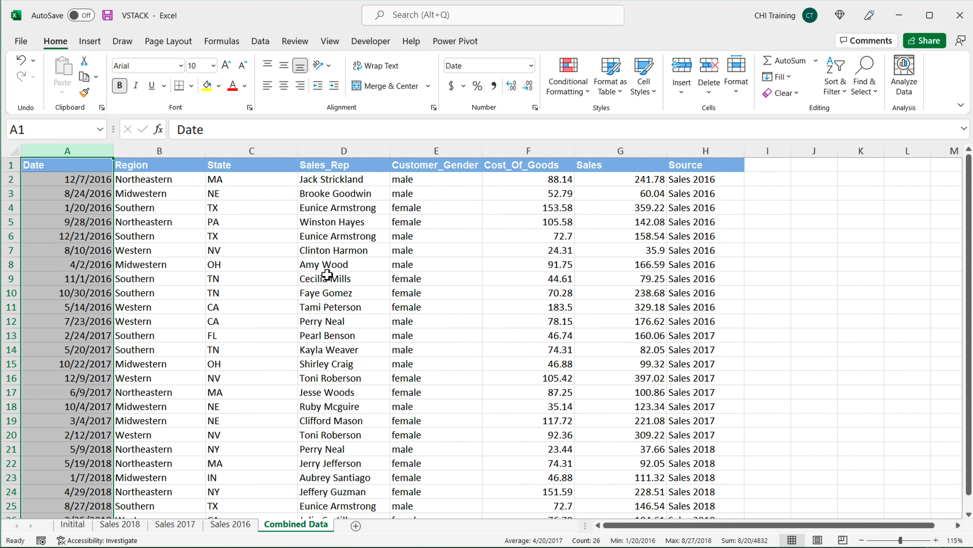
pyautogui.click(100, 167)
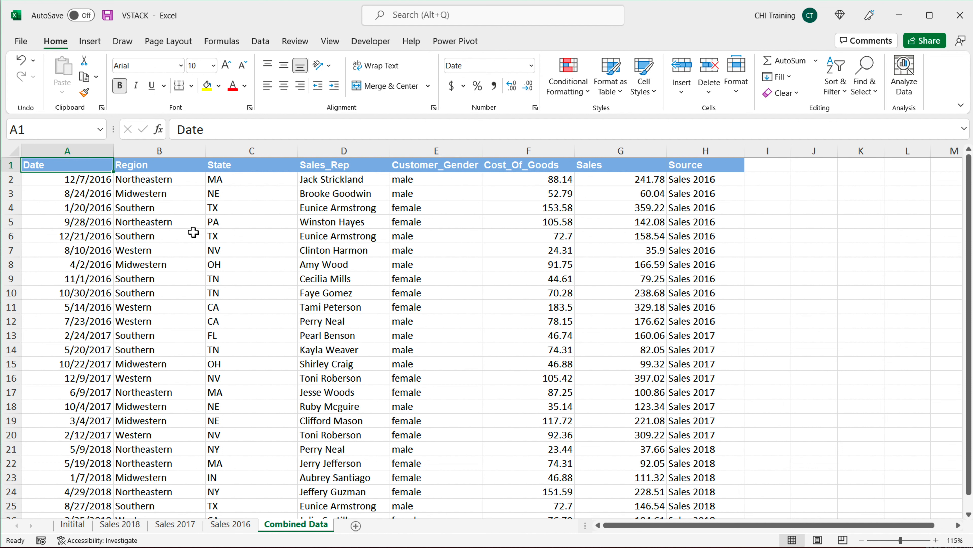
# Step: Inspect the Source values of the 2016 and 2018 rows in the combined result
pyautogui.keyDown('ctrl'); pyautogui.scroll(-1, 211, 241); pyautogui.keyUp('ctrl')
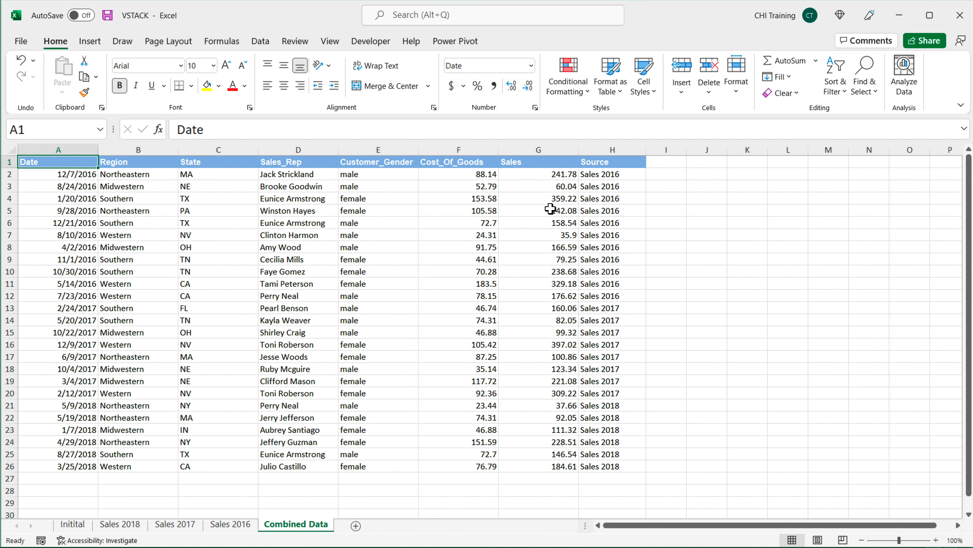
pyautogui.moveTo(617, 175); pyautogui.dragTo(616, 272)
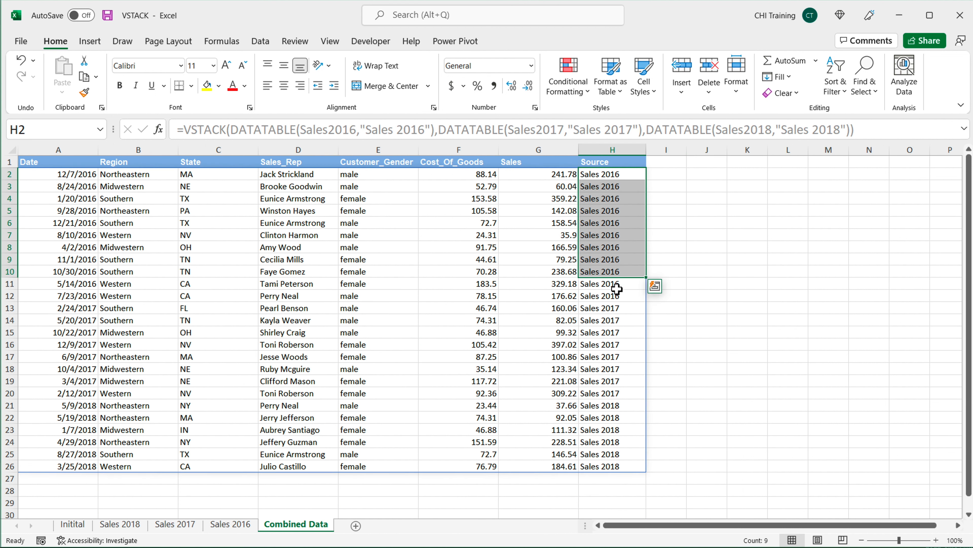
pyautogui.moveTo(618, 309); pyautogui.dragTo(610, 466)
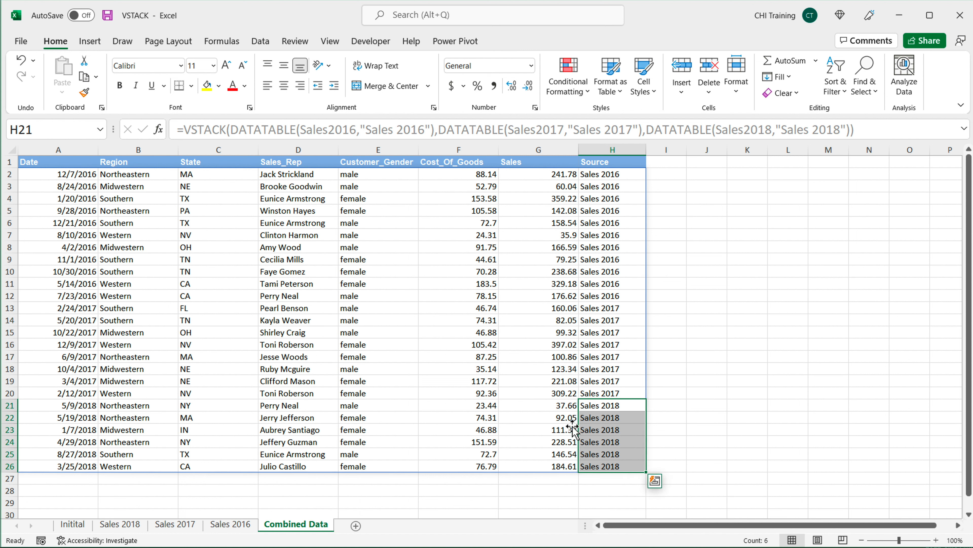
pyautogui.click(601, 177)
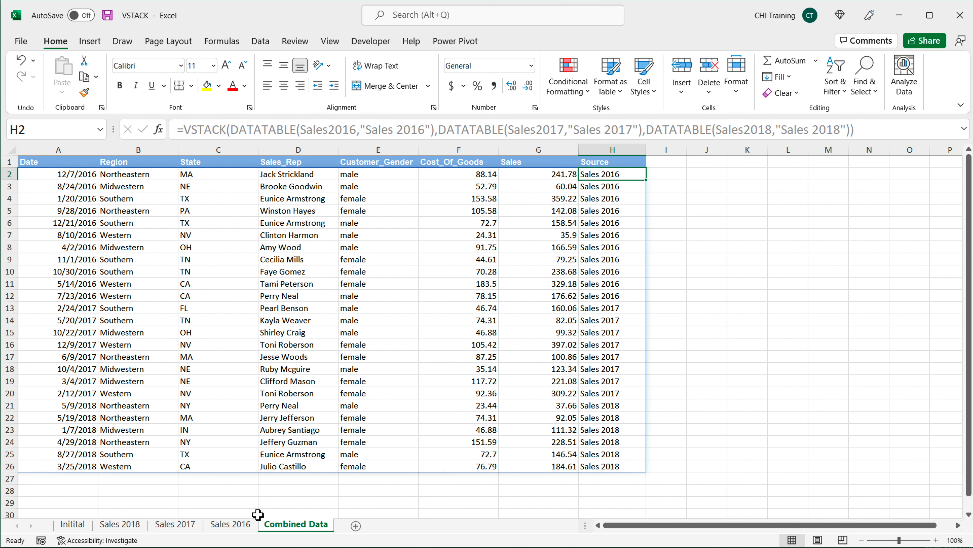
pyautogui.doubleClick(58, 176)
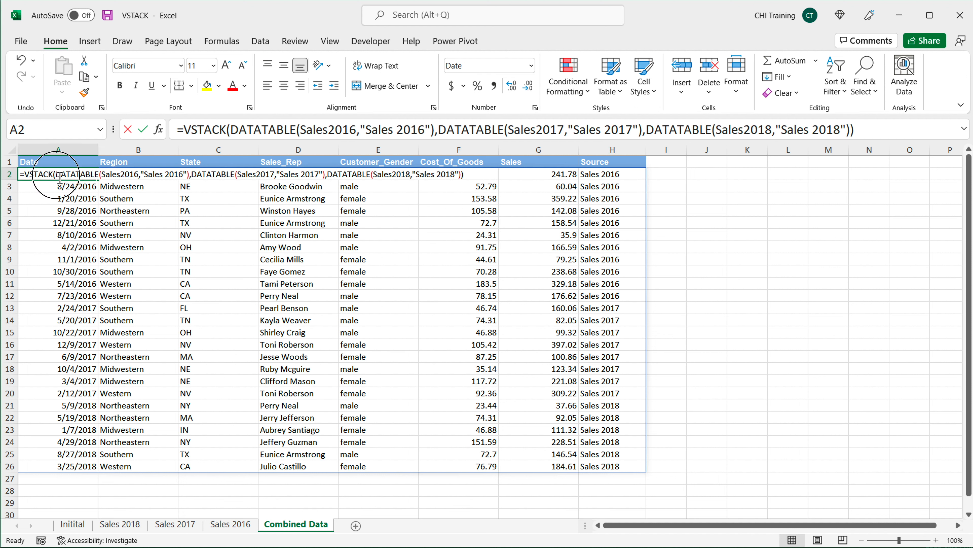
pyautogui.click(27, 176)
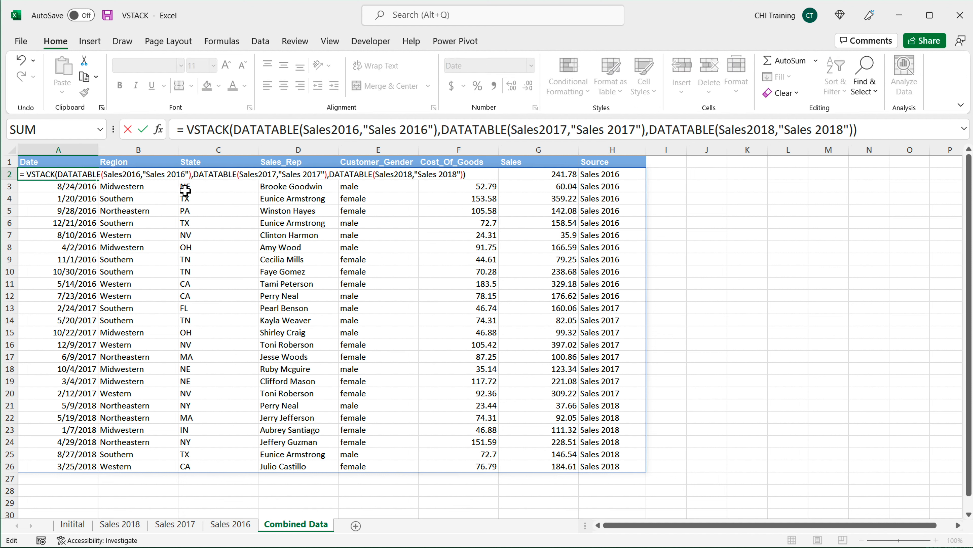
pyautogui.press('BackSpace')
pyautogui.hotkey('ctrl', 'Return')
# Step: Edit the formula in A2 to wrap the VSTACK expression inside a SORT function
pyautogui.scroll(4, 163, 201)
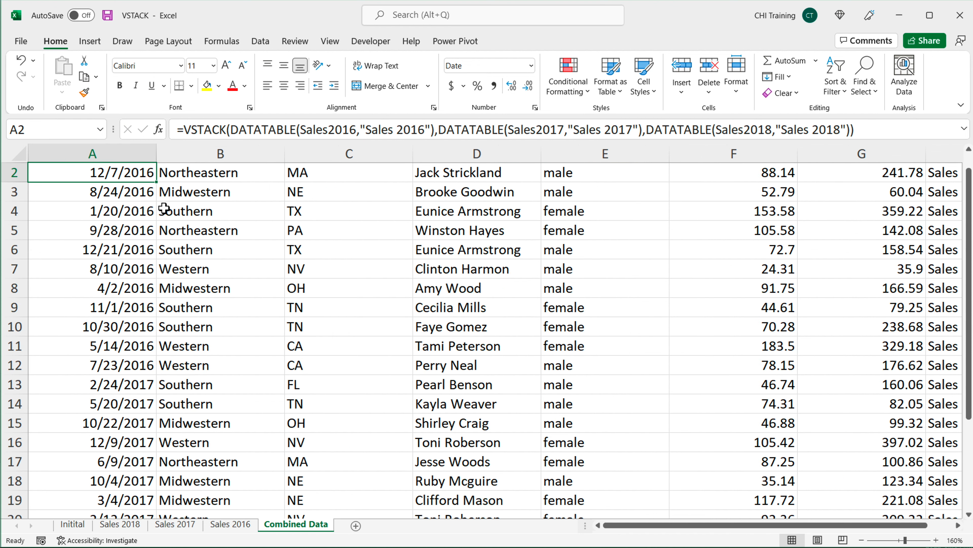
pyautogui.scroll(3, 164, 208)
pyautogui.scroll(1, 169, 211)
pyautogui.doubleClick(79, 209)
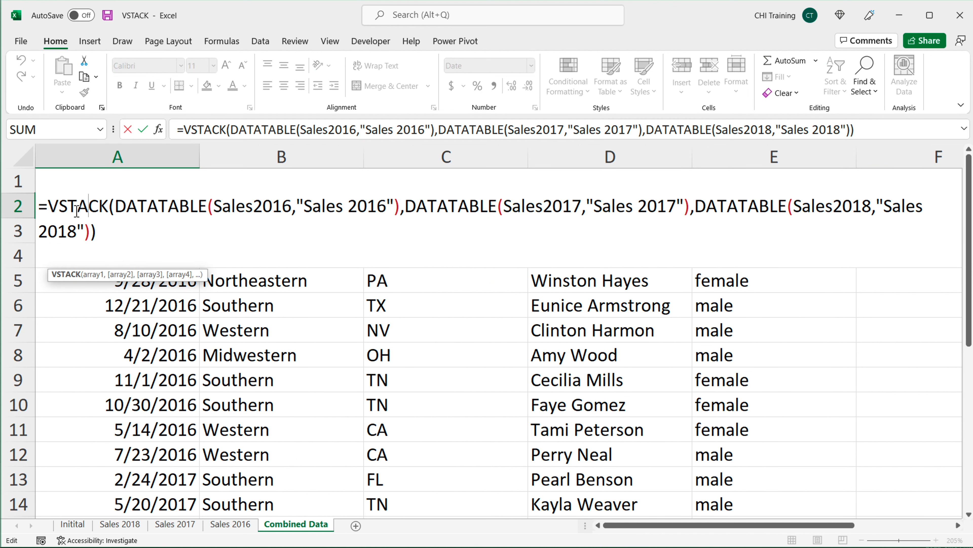
pyautogui.press('Left')
pyautogui.press('Left')
pyautogui.press('Left')
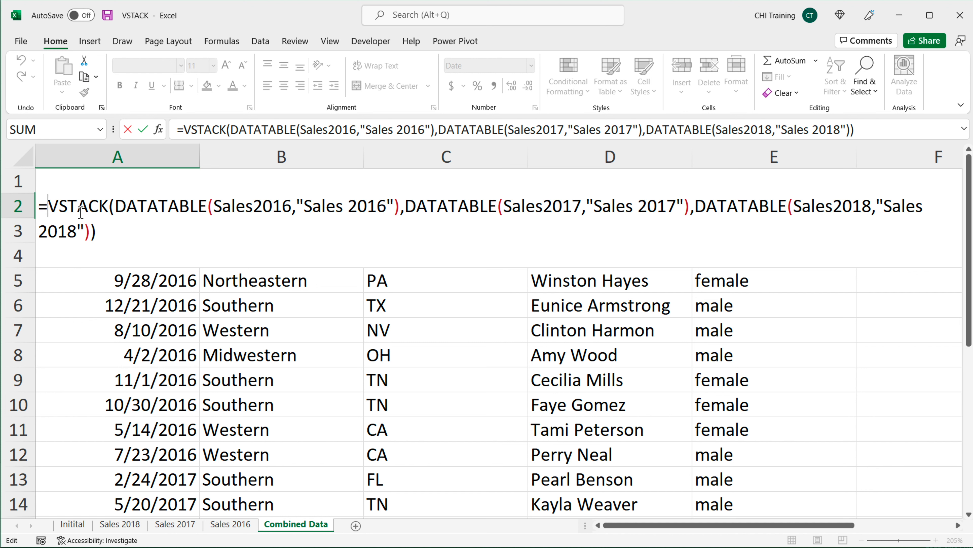
pyautogui.write('SORT(')
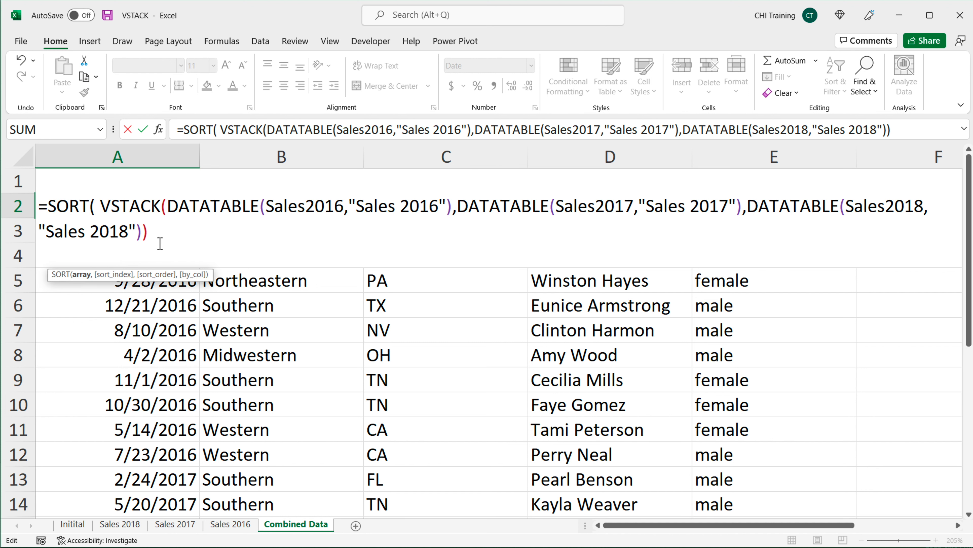
pyautogui.keyDown('shift'); pyautogui.click(191, 230); pyautogui.keyUp('shift')
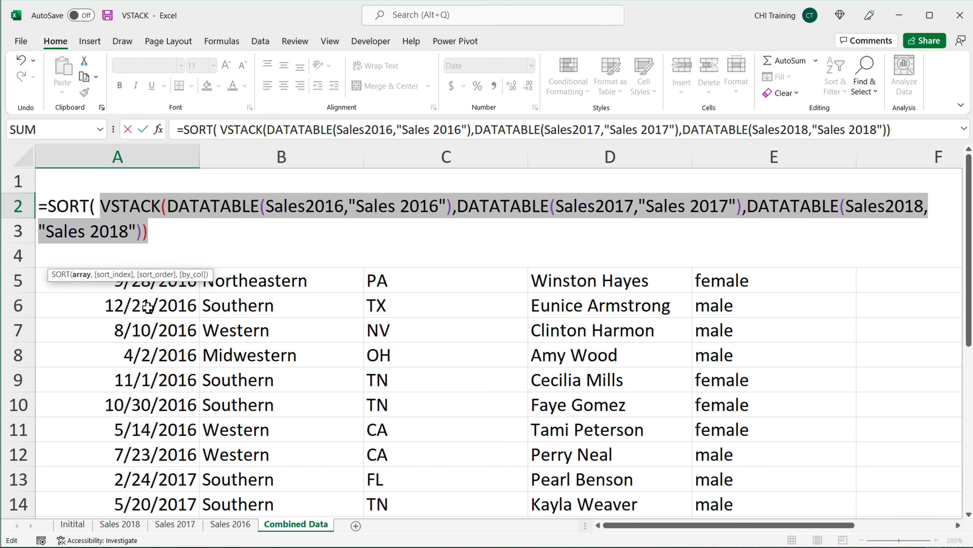
pyautogui.click(173, 231)
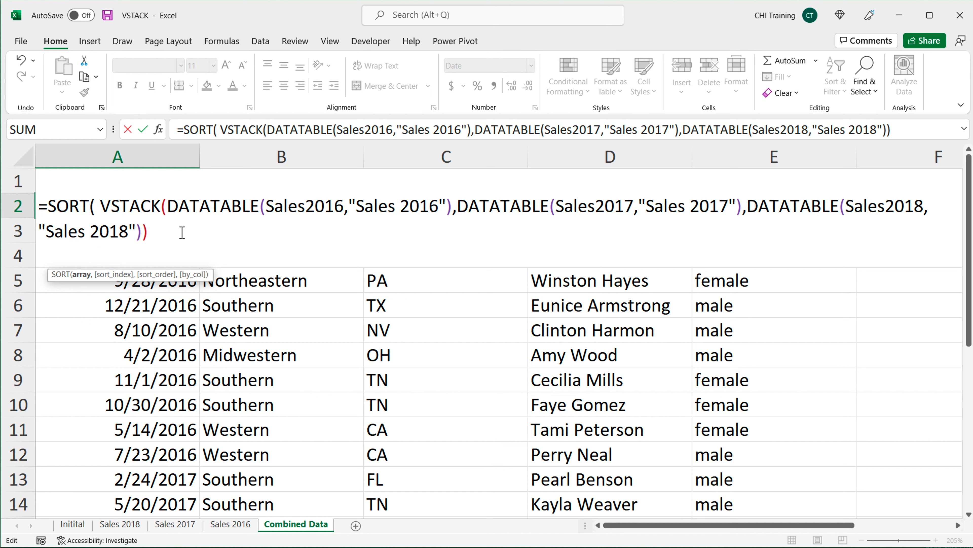
# Step: Set SORT to sort by column 1 in descending order (-1), close the formula and enter it
pyautogui.write(',')
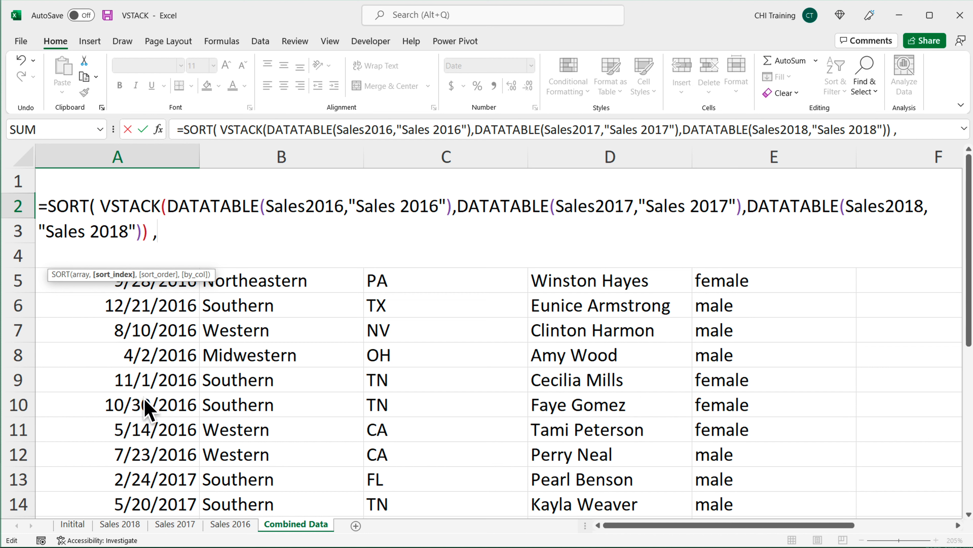
pyautogui.write('1')
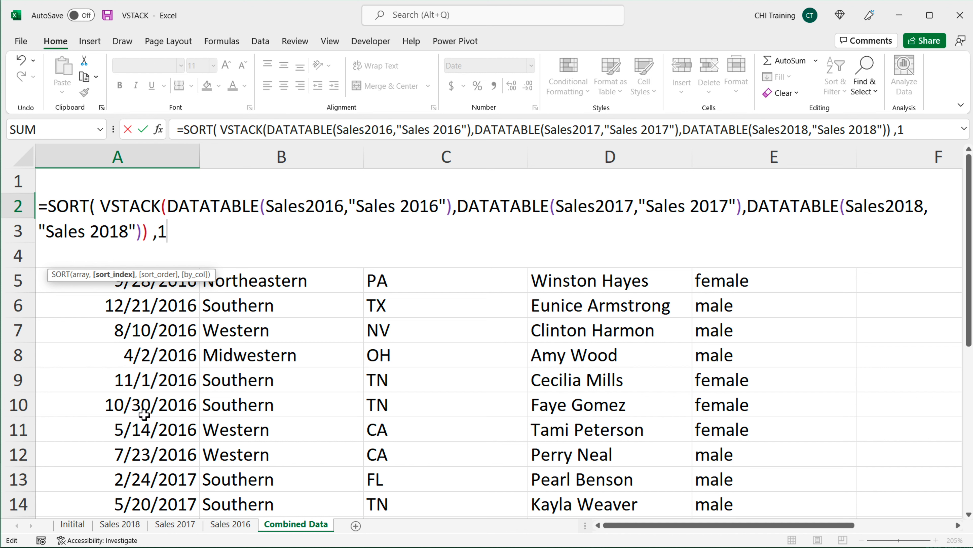
pyautogui.write(',')
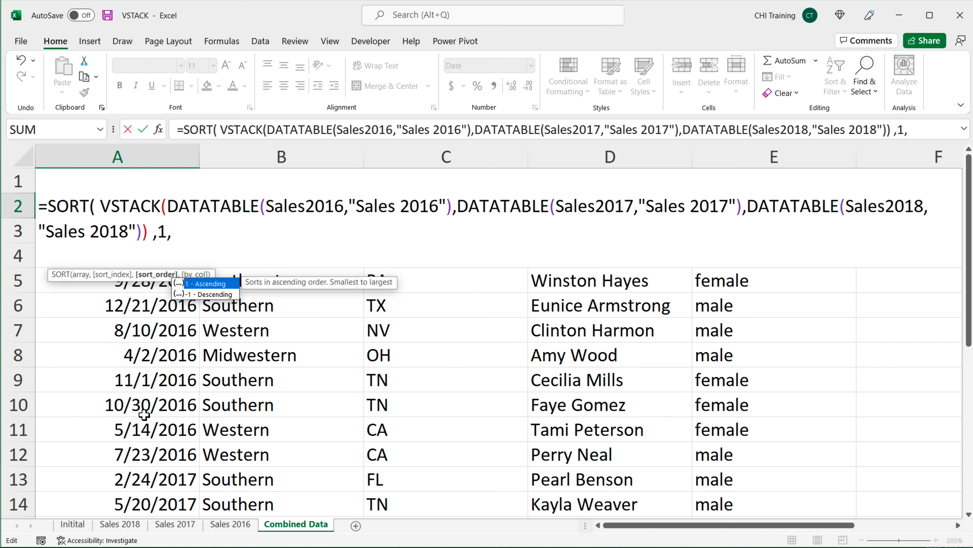
pyautogui.press('Down')
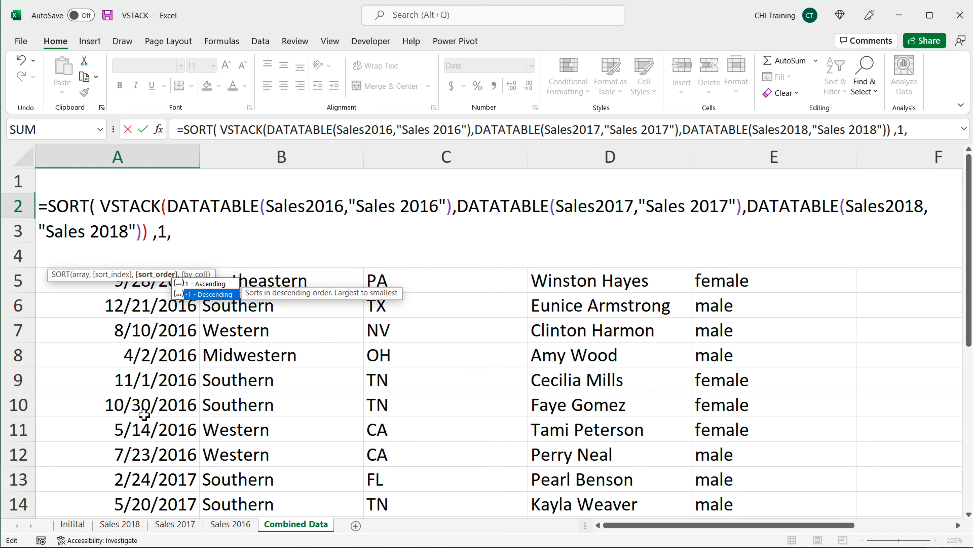
pyautogui.press('Tab')
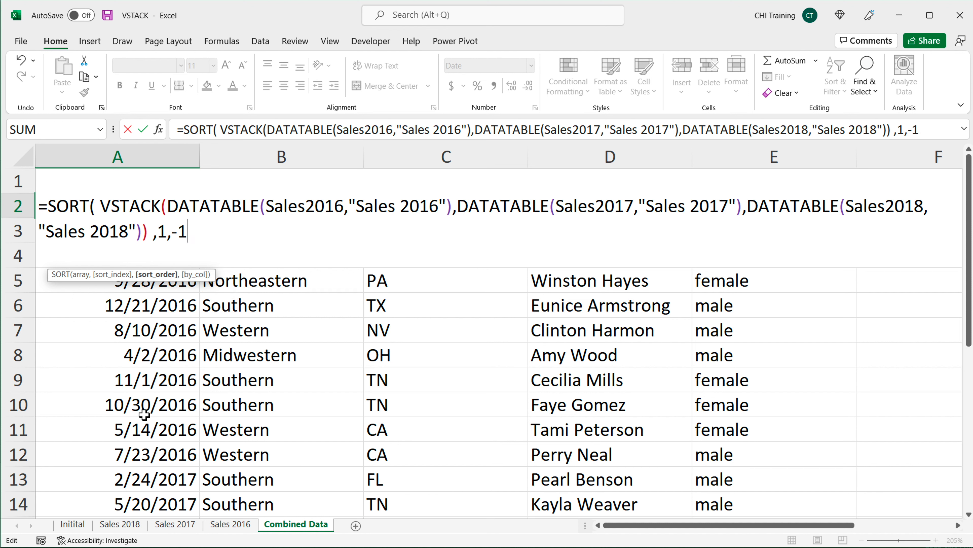
pyautogui.write(')')
pyautogui.press('Return')
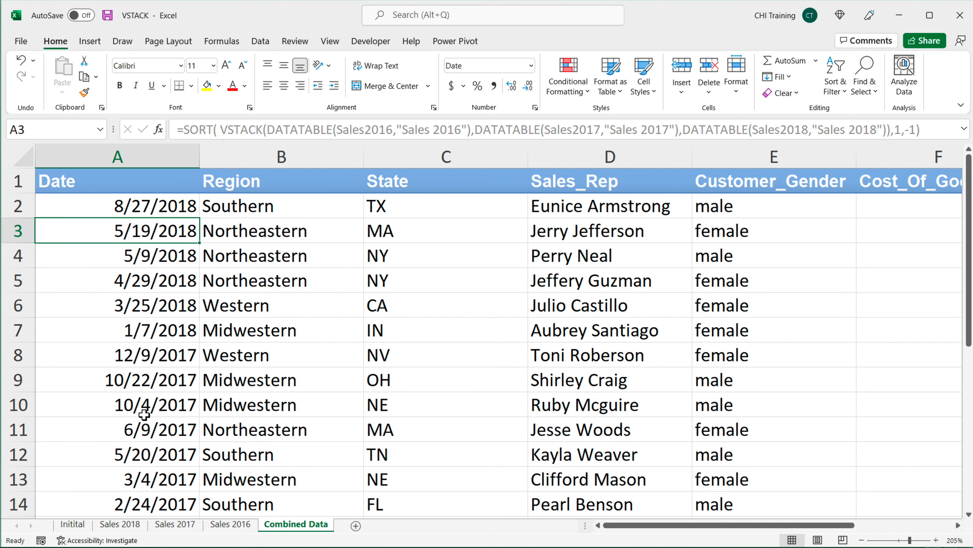
# Step: Review the sorted dates in column A and open the SORT formula in A2 for editing
pyautogui.scroll(-3, 219, 391)
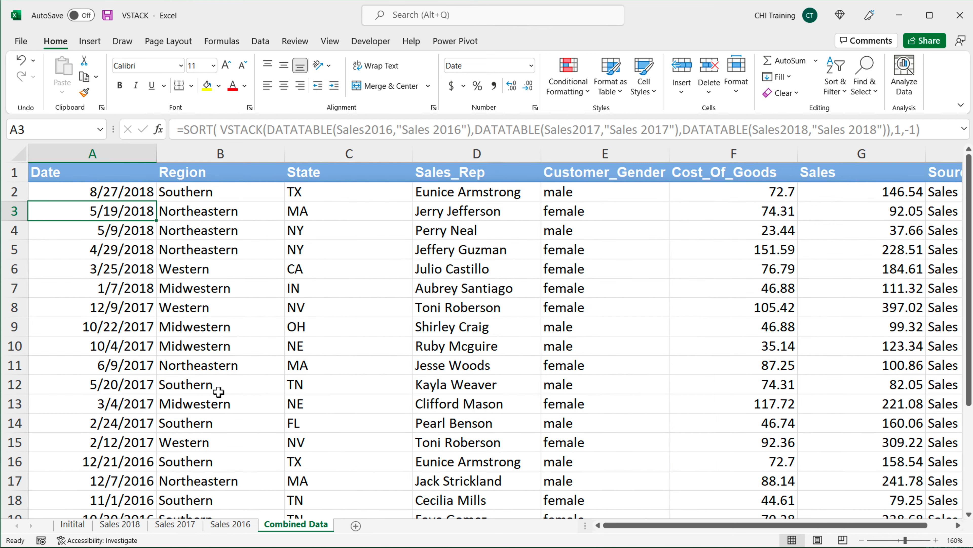
pyautogui.scroll(-2, 219, 391)
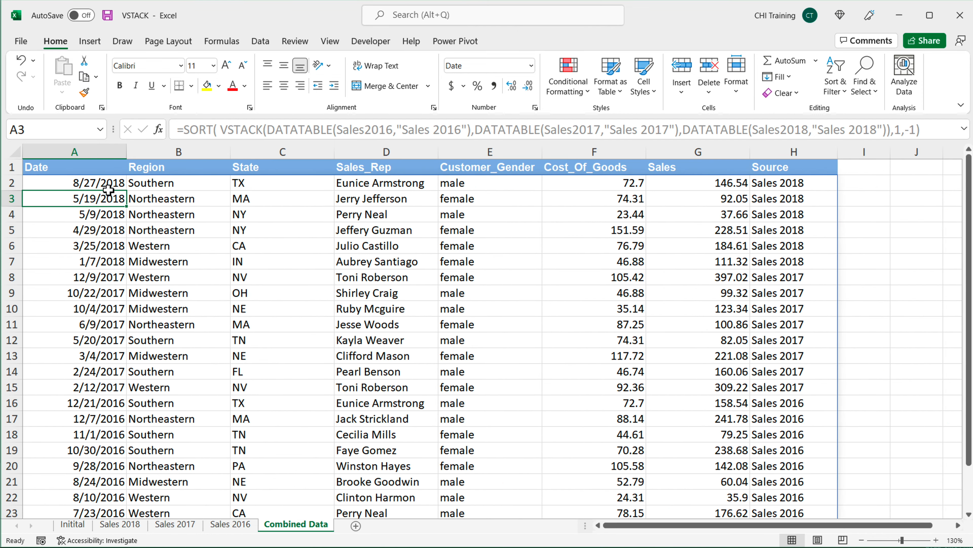
pyautogui.moveTo(109, 186); pyautogui.dragTo(109, 372)
pyautogui.doubleClick(96, 182)
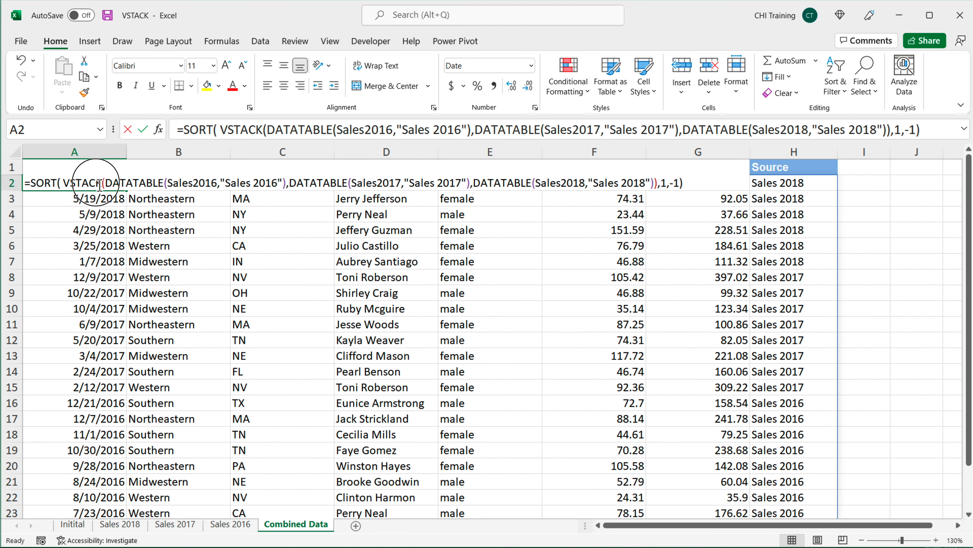